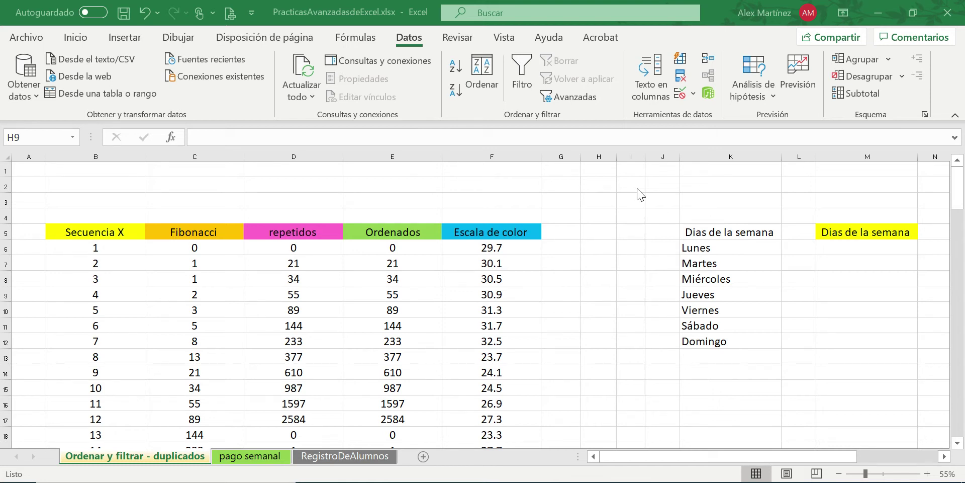
# Step: Clear the numbers under the Secuencia X header, from B6 down to B26
pyautogui.scroll(-2, 269, 179)
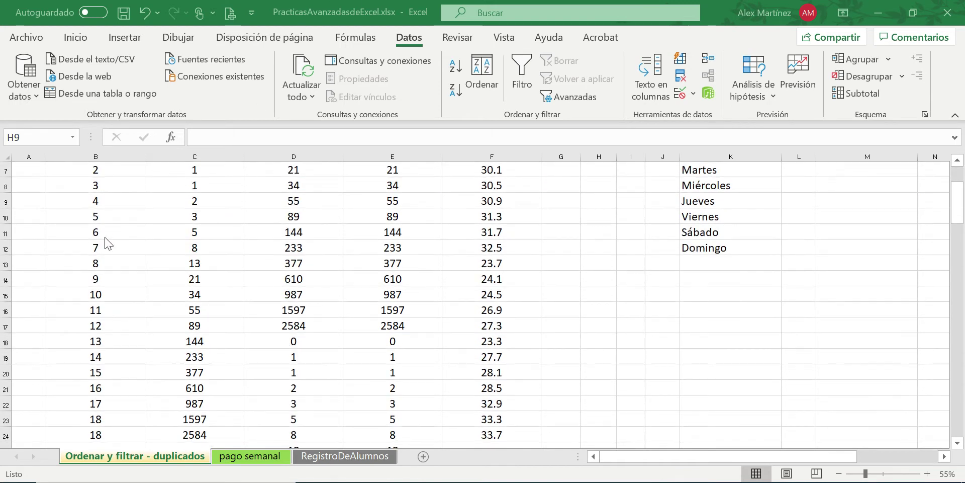
pyautogui.scroll(2, 104, 271)
pyautogui.moveTo(96, 247); pyautogui.dragTo(99, 396)
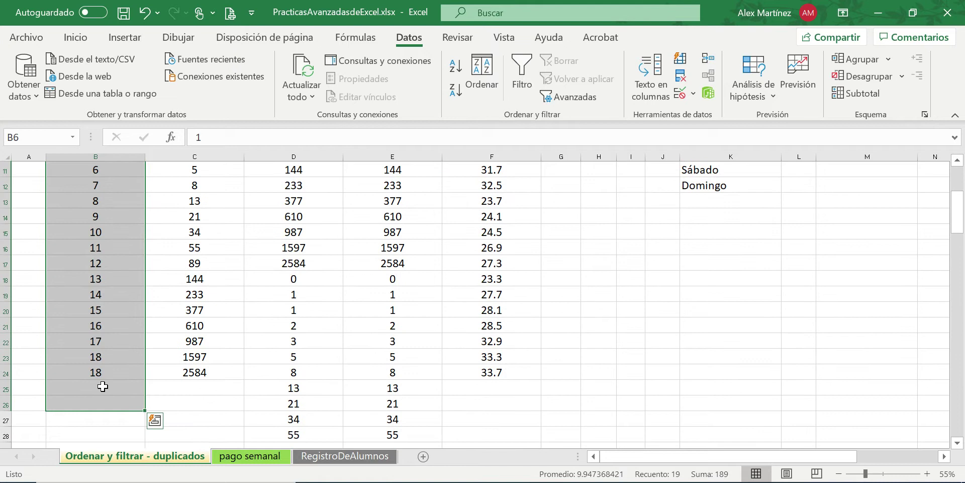
pyautogui.press('Delete')
pyautogui.scroll(3, 103, 385)
# Step: Enter 1 in cell B6 as the starting value of the Secuencia X column
pyautogui.click(99, 246)
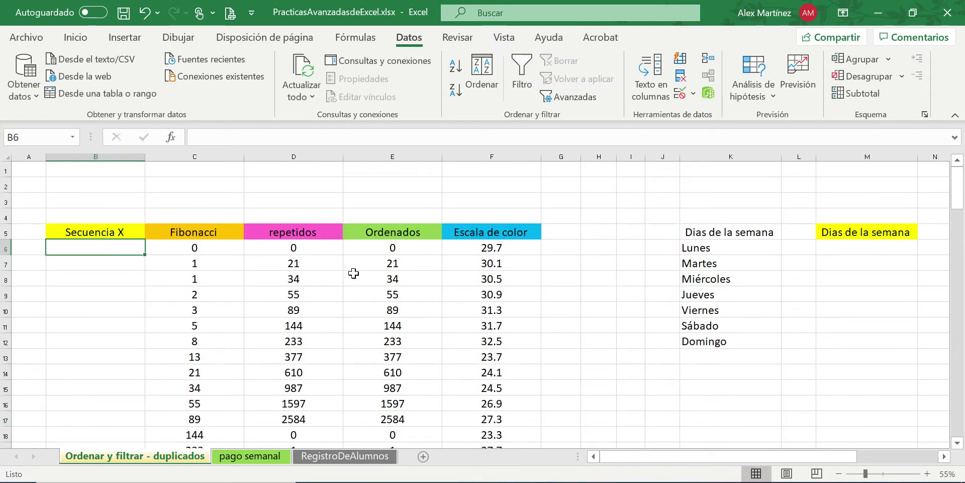
pyautogui.write('1')
pyautogui.press('Return')
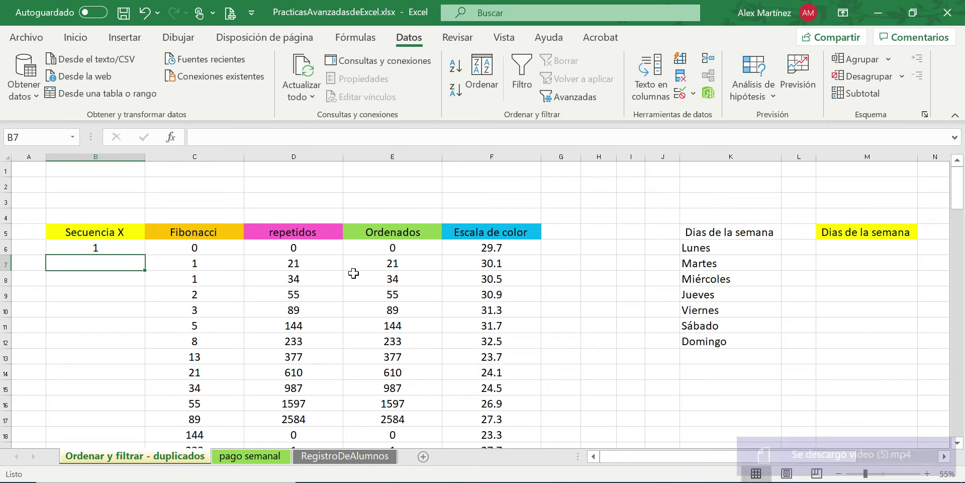
# Step: Enter the formula =+B6+1 in cell B7 to continue the sequence
pyautogui.write('=B6+1')
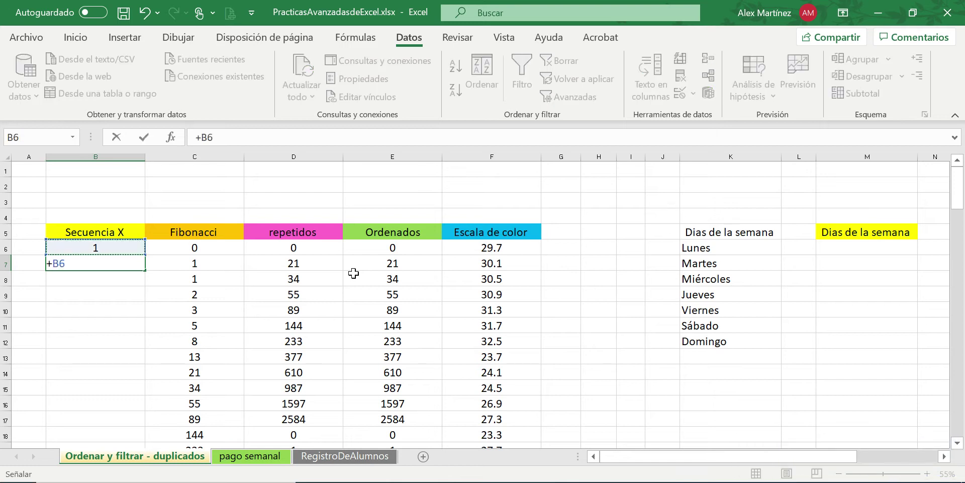
pyautogui.press('Return')
pyautogui.press('Up')
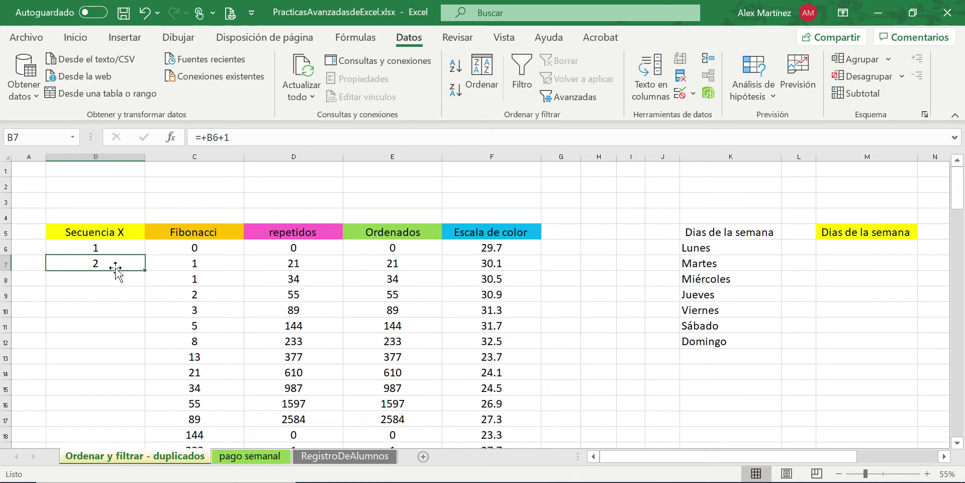
pyautogui.moveTo(106, 261)
pyautogui.mouseDown()
pyautogui.moveTo(104, 249)
pyautogui.moveTo(112, 260)
pyautogui.mouseUp()
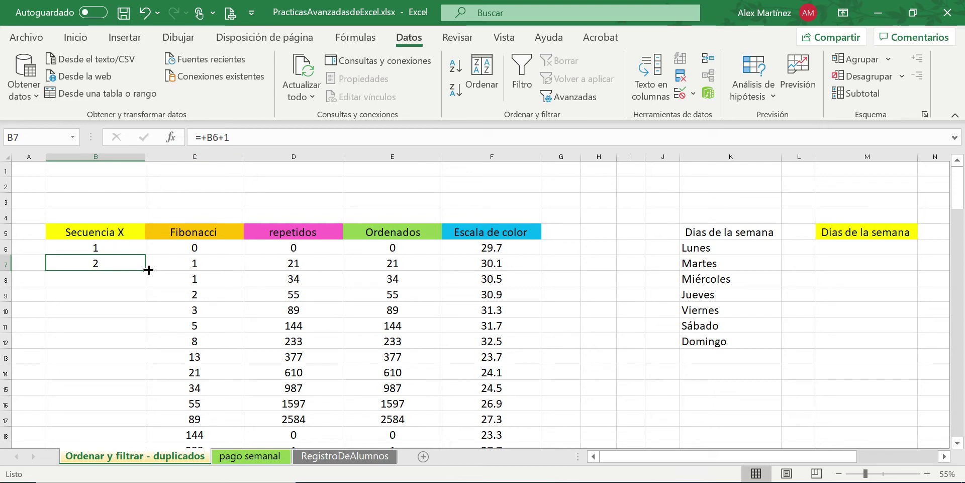
pyautogui.click(131, 260)
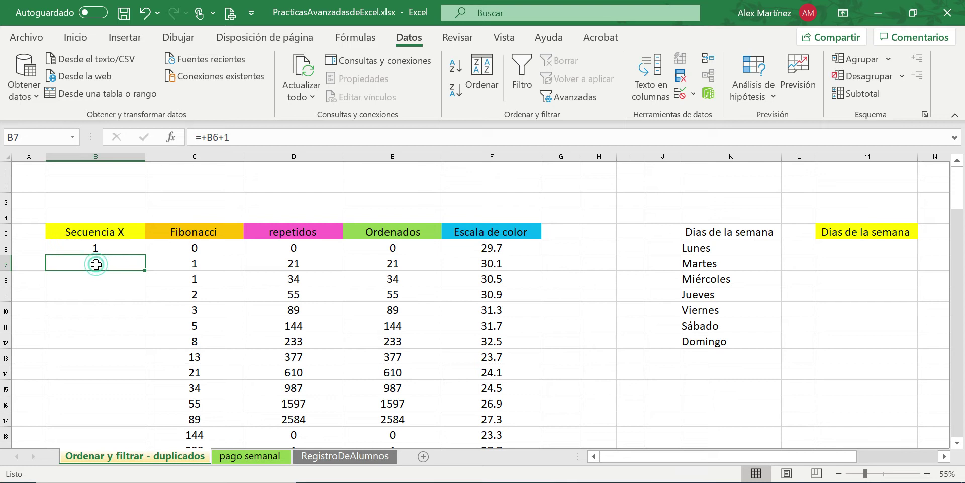
# Step: Enter the formula =B6+1 in cell B7 so it adds 1 to the previous number
pyautogui.write('=')
pyautogui.click(95, 248)
pyautogui.write('+1')
pyautogui.press('Return')
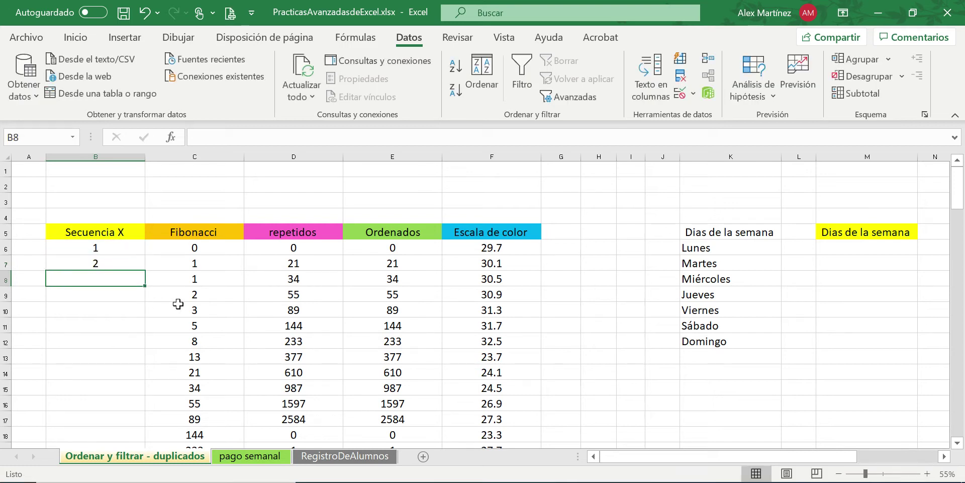
# Step: Fill the B7 formula down the Secuencia X column to B24 and check the formula in B7
pyautogui.click(132, 259)
pyautogui.moveTo(146, 271); pyautogui.dragTo(125, 393)
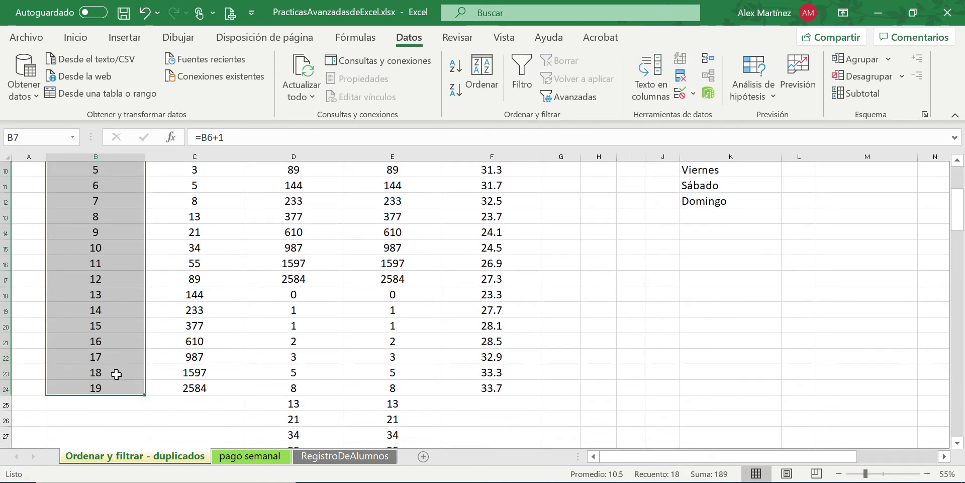
pyautogui.scroll(3, 116, 371)
pyautogui.click(116, 263)
pyautogui.scroll(-1, 99, 355)
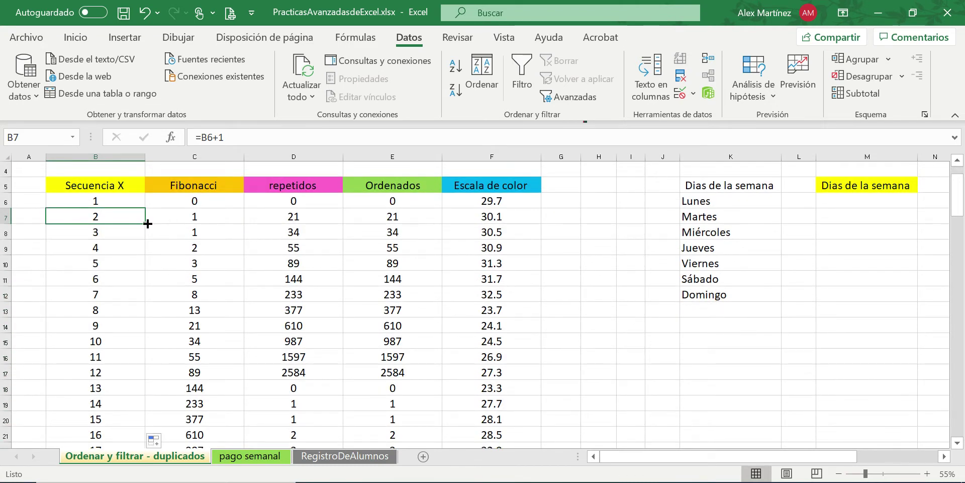
# Step: Clear the existing values under the Fibonacci header in column C
pyautogui.moveTo(206, 199); pyautogui.dragTo(207, 382)
pyautogui.scroll(2, 207, 381)
pyautogui.press('Delete')
# Step: Enter the Fibonacci starting values, 0 in C6 and 1 in C7
pyautogui.press('Up')
pyautogui.press('Down')
pyautogui.press('Down')
pyautogui.press('Up')
pyautogui.write('0')
pyautogui.press('Return')
pyautogui.write('1')
pyautogui.press('Return')
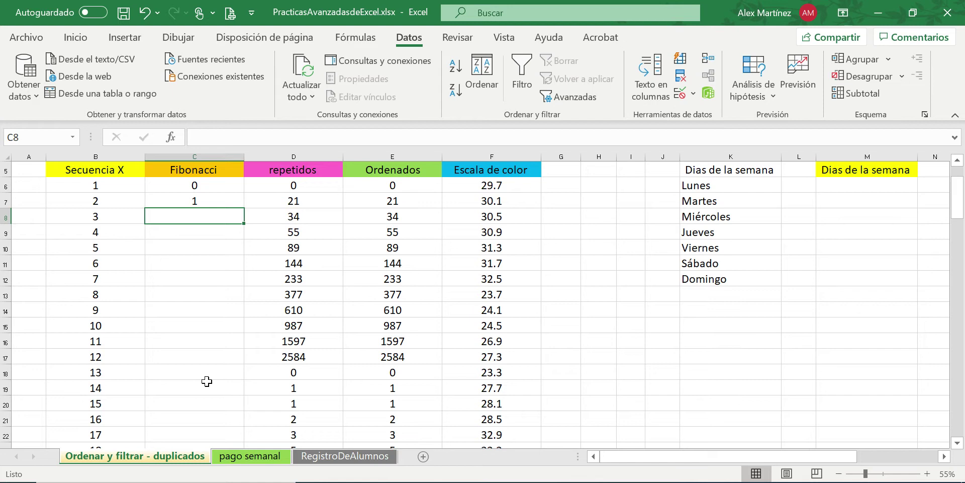
pyautogui.write('+')
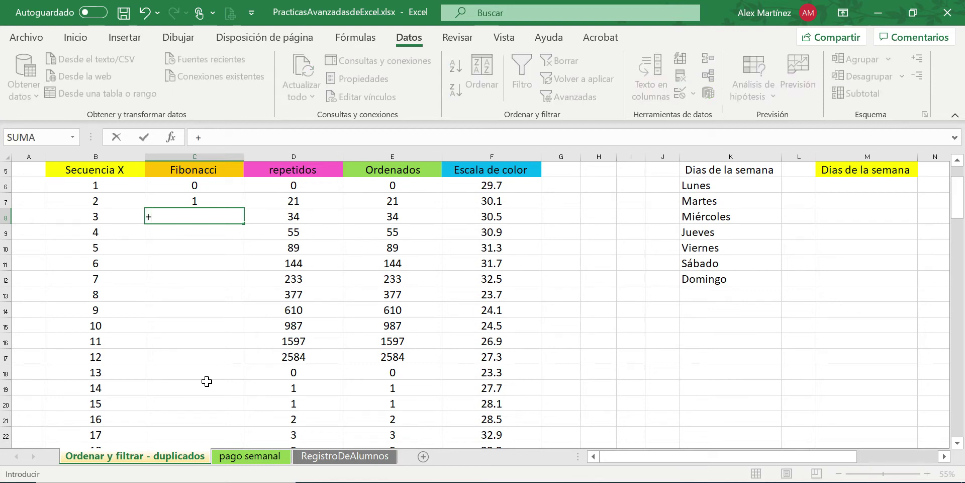
pyautogui.press('Up')
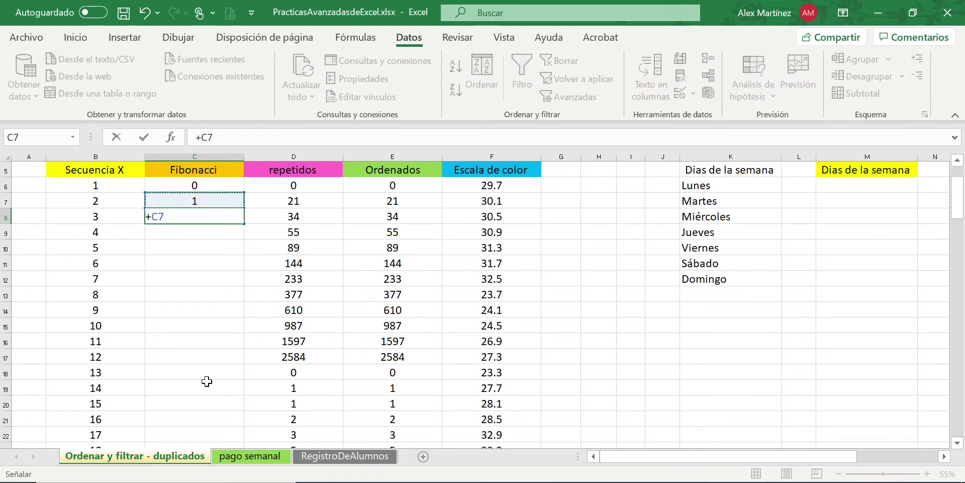
pyautogui.press('BackSpace')
pyautogui.press('BackSpace')
pyautogui.press('BackSpace')
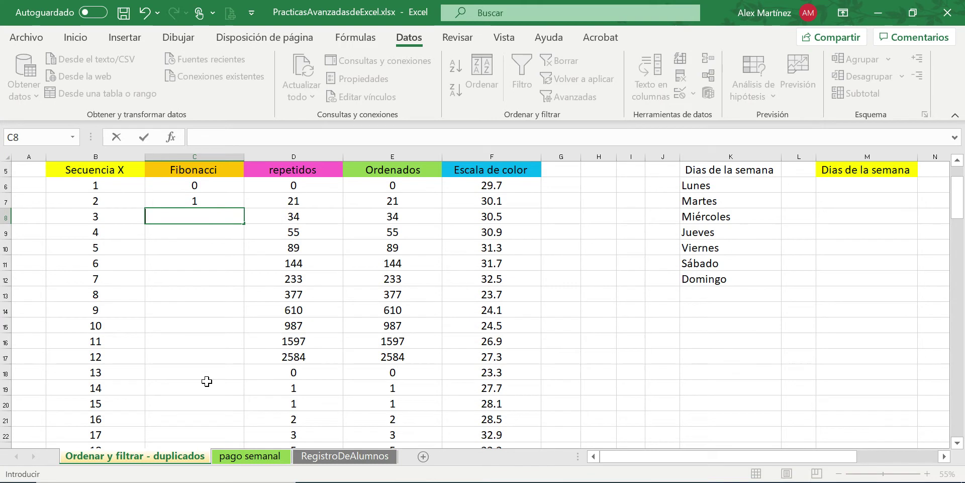
# Step: Enter the formula =C7+C6 in cell C8 to add the two preceding Fibonacci numbers
pyautogui.write('=')
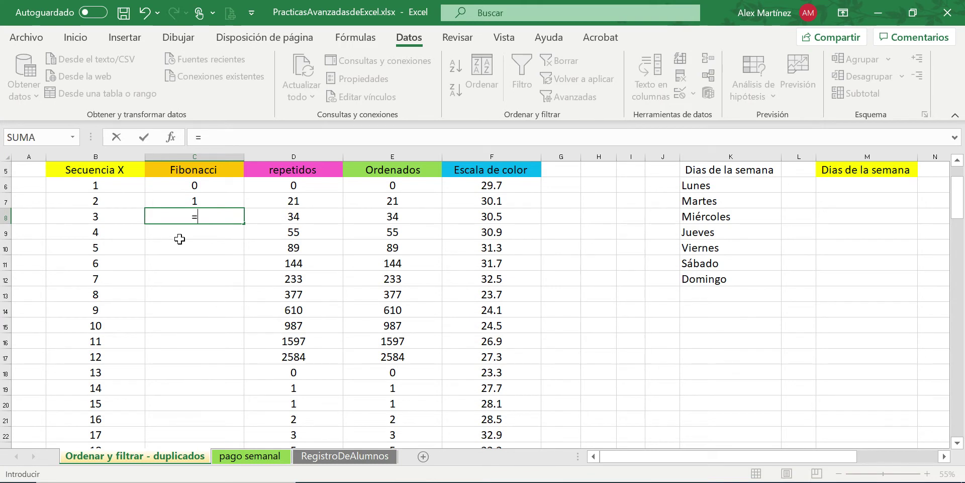
pyautogui.click(201, 201)
pyautogui.write('+')
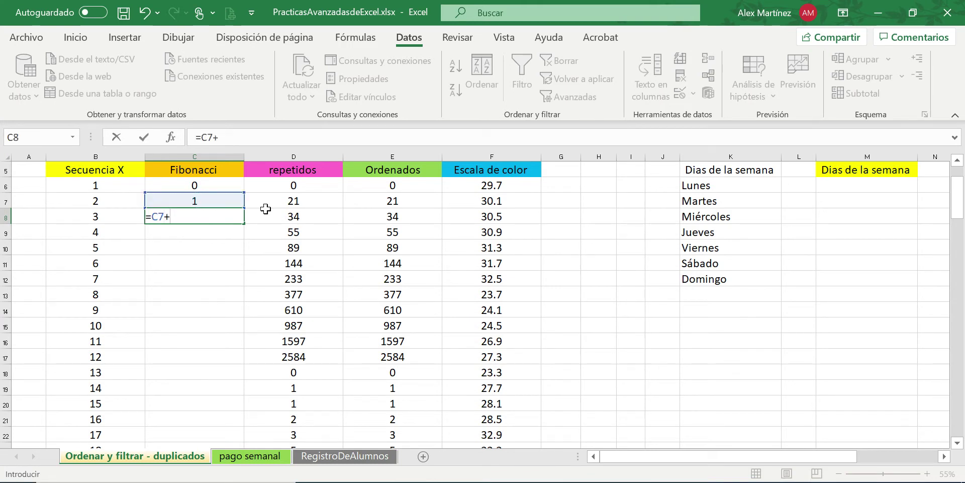
pyautogui.click(196, 184)
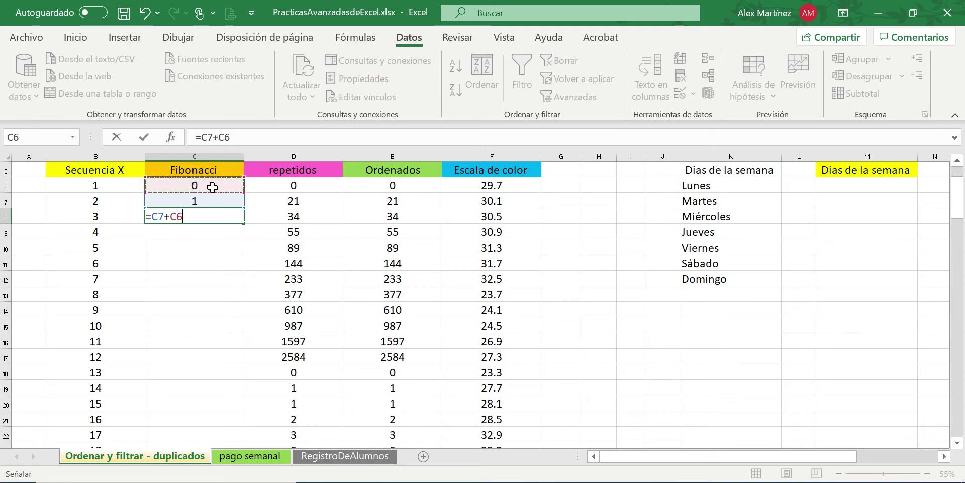
pyautogui.press('Return')
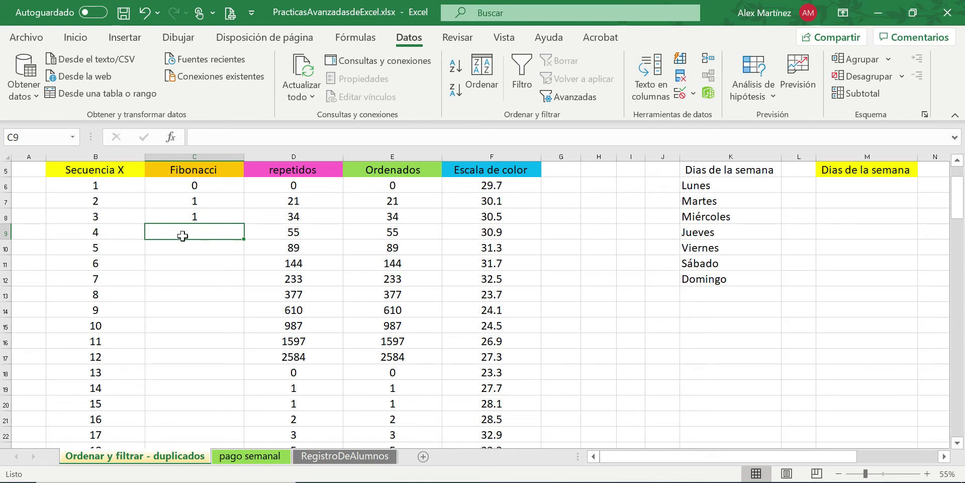
# Step: Enter the formula =C8+C7 in cell C9 for the following Fibonacci number
pyautogui.write('=')
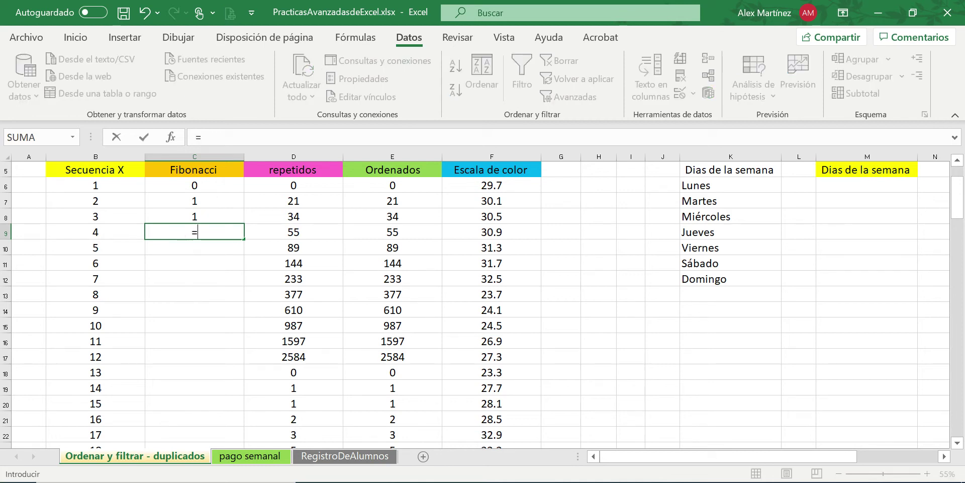
pyautogui.click(188, 219)
pyautogui.write('+')
pyautogui.click(210, 201)
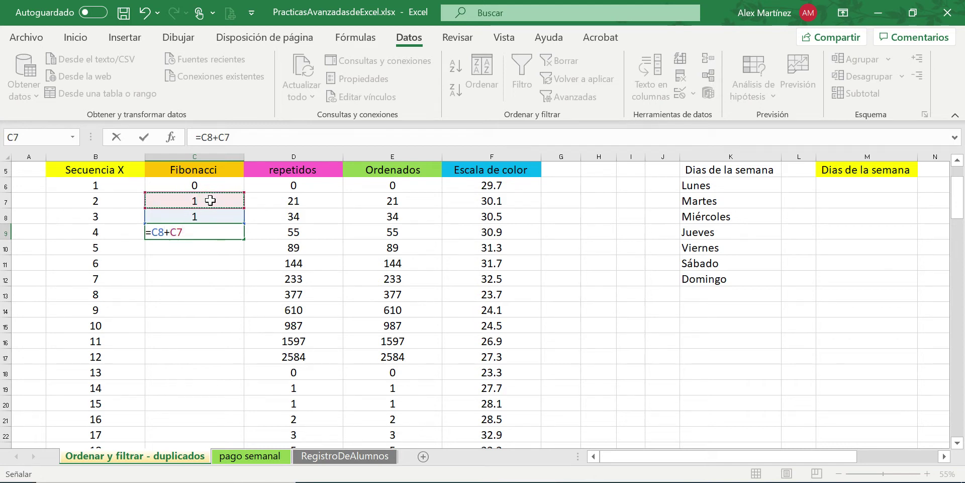
pyautogui.press('Return')
# Step: Copy the C9 formula down to C10 and check which cells the copy references
pyautogui.click(199, 232)
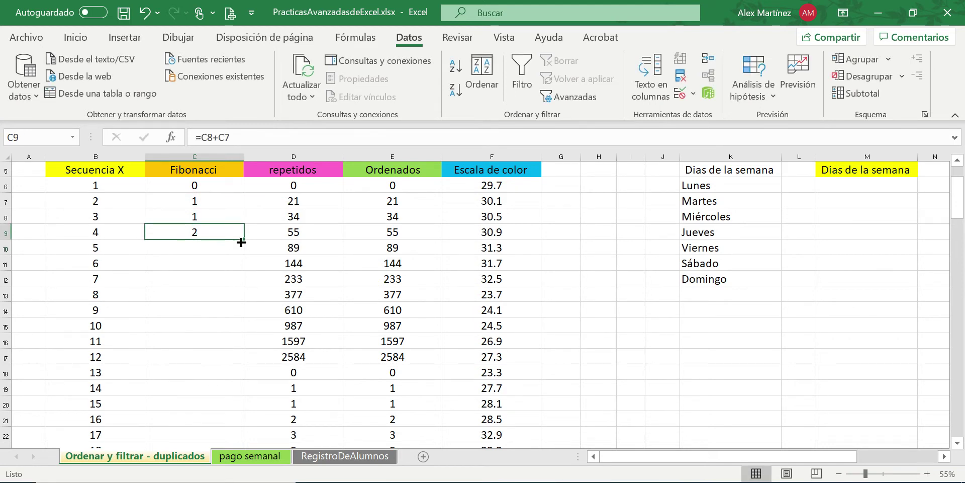
pyautogui.moveTo(241, 243); pyautogui.dragTo(241, 255)
pyautogui.doubleClick(221, 249)
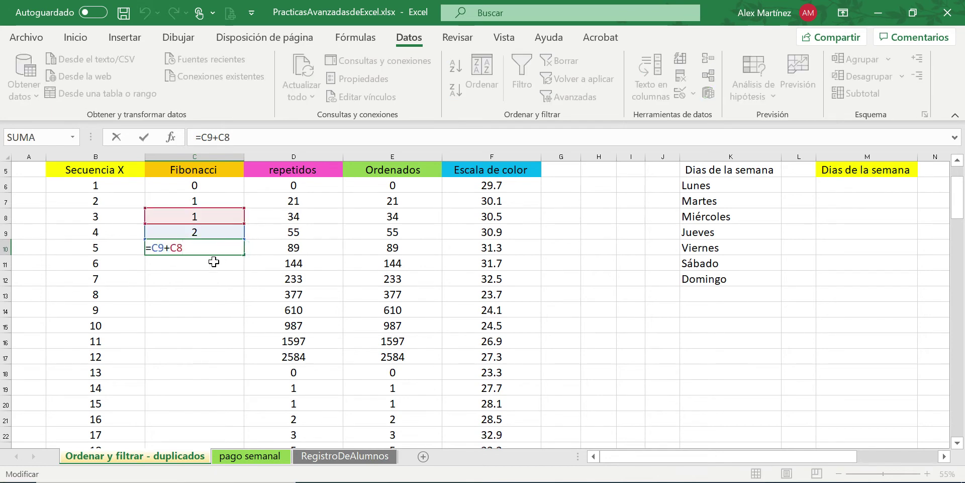
pyautogui.press('Return')
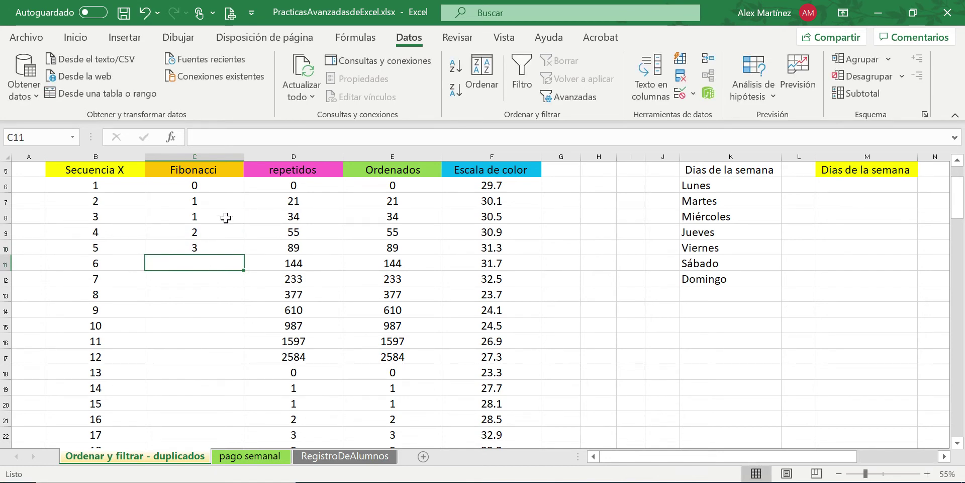
# Step: Extend the Fibonacci formula from C10 down to C28
pyautogui.click(232, 244)
pyautogui.moveTo(244, 255); pyautogui.dragTo(244, 270)
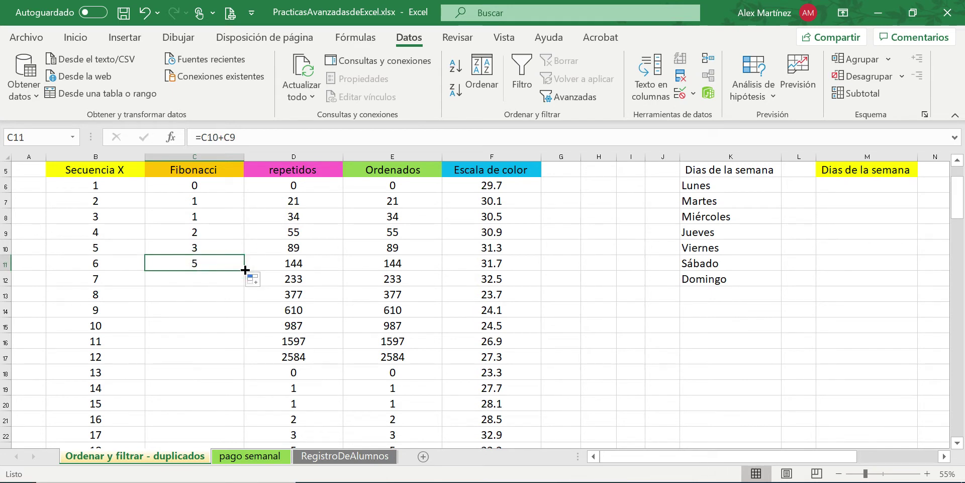
pyautogui.doubleClick(245, 270)
pyautogui.scroll(-3, 221, 332)
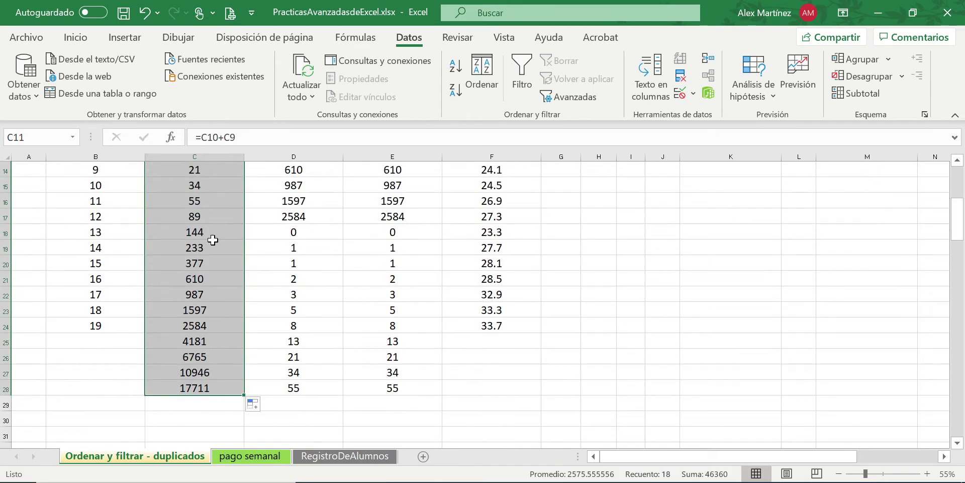
# Step: Extend the Secuencia X numbering from B24 down to B28 to match the Fibonacci column
pyautogui.moveTo(112, 325); pyautogui.dragTo(197, 395)
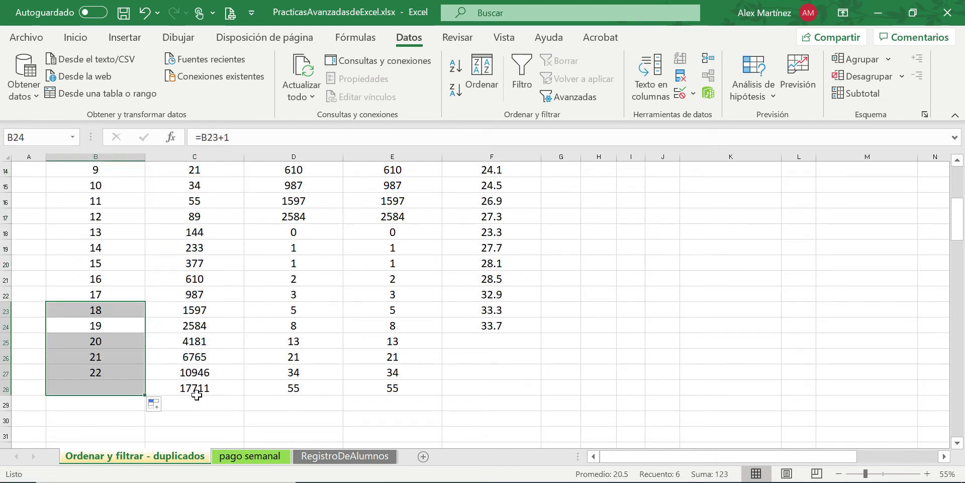
pyautogui.click(195, 389)
pyautogui.scroll(5, 197, 290)
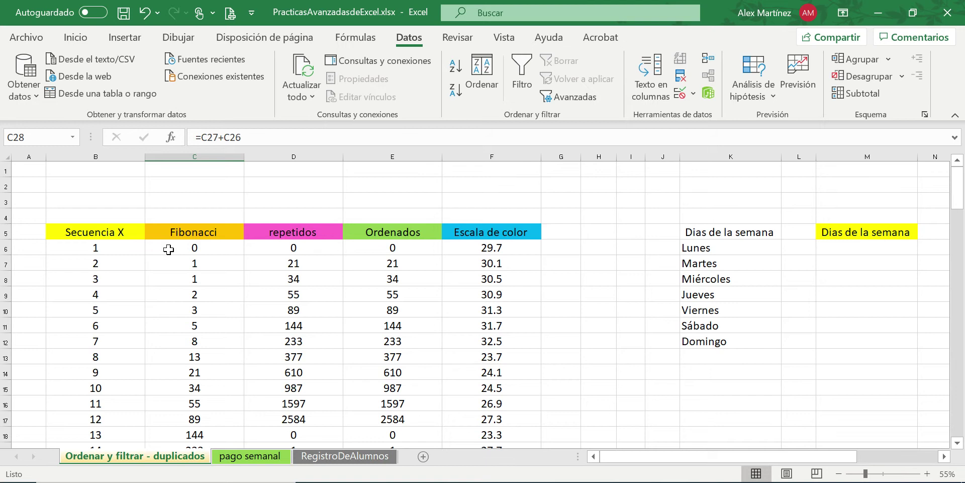
# Step: Examine the contents of Fibonacci cells C9, C8, C7 and C6 to compare formulas with starting values
pyautogui.click(185, 296)
pyautogui.click(184, 276)
pyautogui.click(186, 261)
pyautogui.click(189, 246)
pyautogui.click(184, 264)
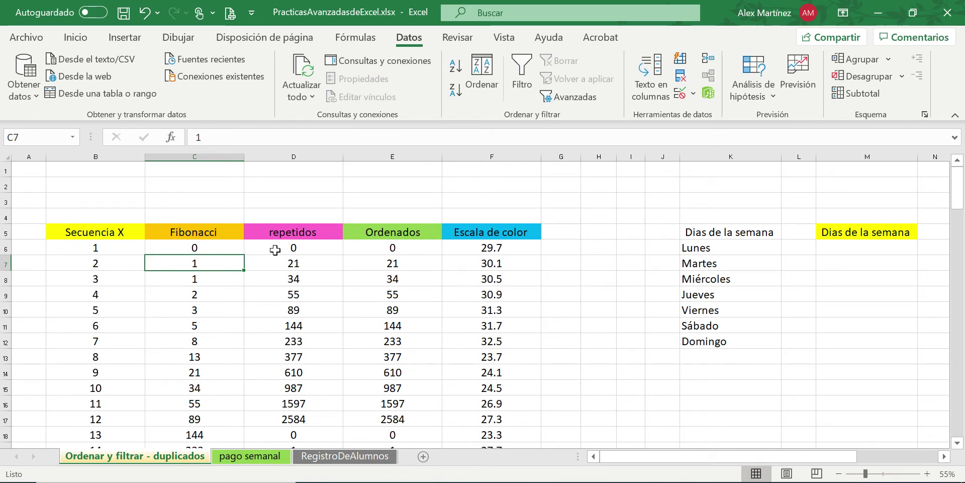
# Step: Review the values in the repetidos column, D6 to D28, for repeated numbers
pyautogui.moveTo(291, 247); pyautogui.dragTo(312, 416)
pyautogui.scroll(4, 313, 417)
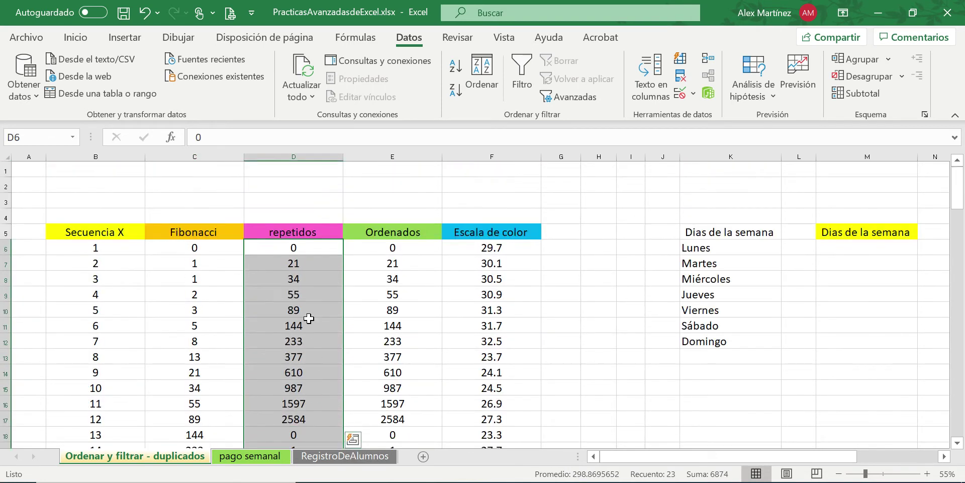
pyautogui.click(291, 248)
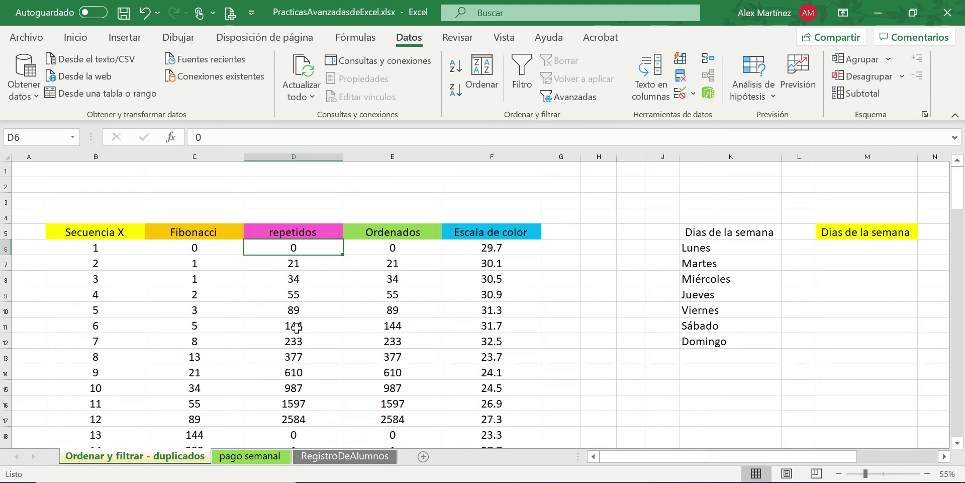
pyautogui.scroll(-2, 293, 371)
pyautogui.scroll(-3, 292, 369)
pyautogui.scroll(4, 293, 368)
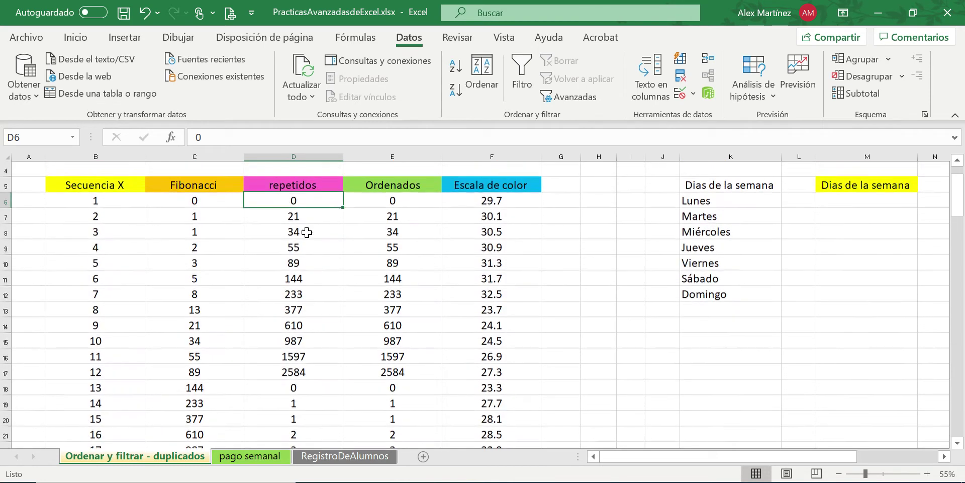
# Step: Highlight duplicate values in the repetidos column, D6 to D28, with conditional formatting using light red fill with dark red text
pyautogui.moveTo(315, 198); pyautogui.dragTo(314, 420)
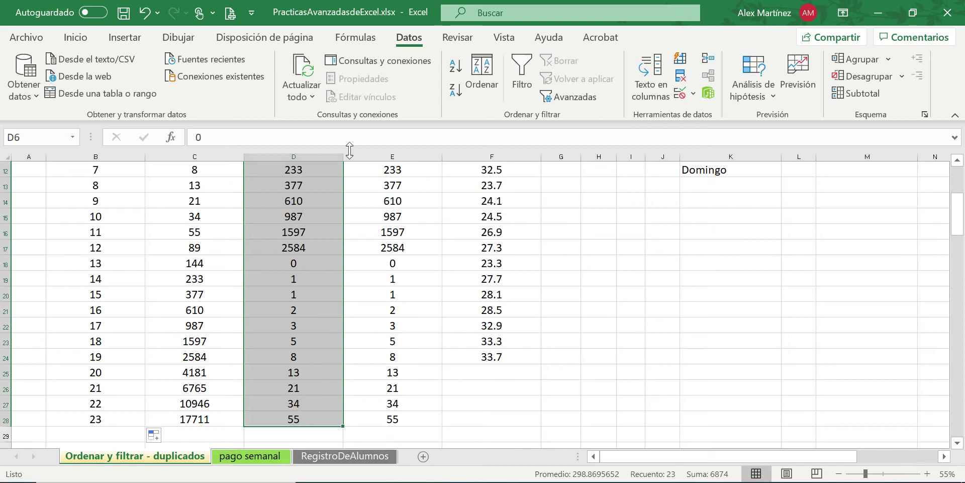
pyautogui.scroll(3, 325, 291)
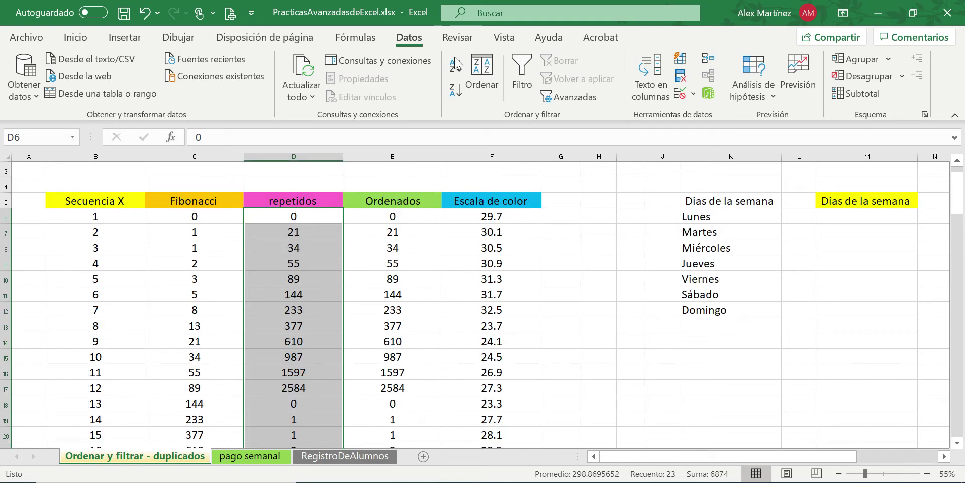
pyautogui.click(75, 39)
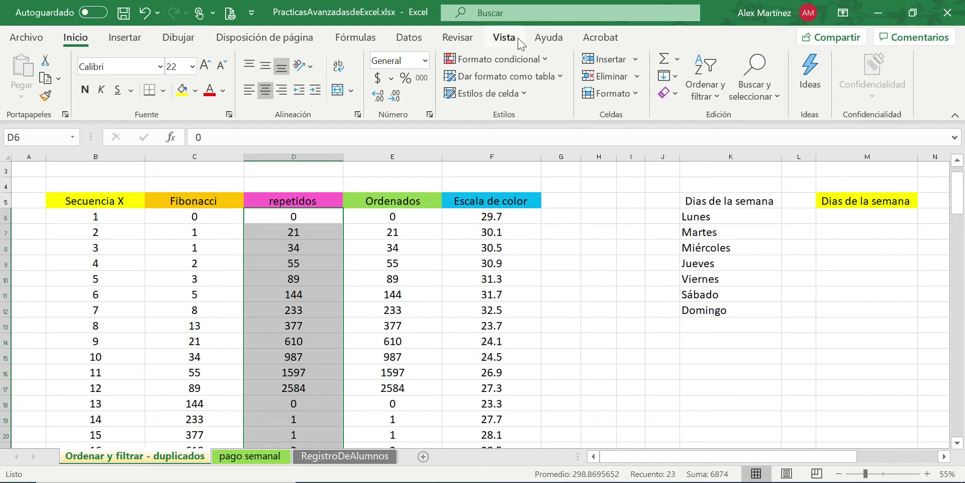
pyautogui.click(520, 60)
pyautogui.moveTo(502, 90)
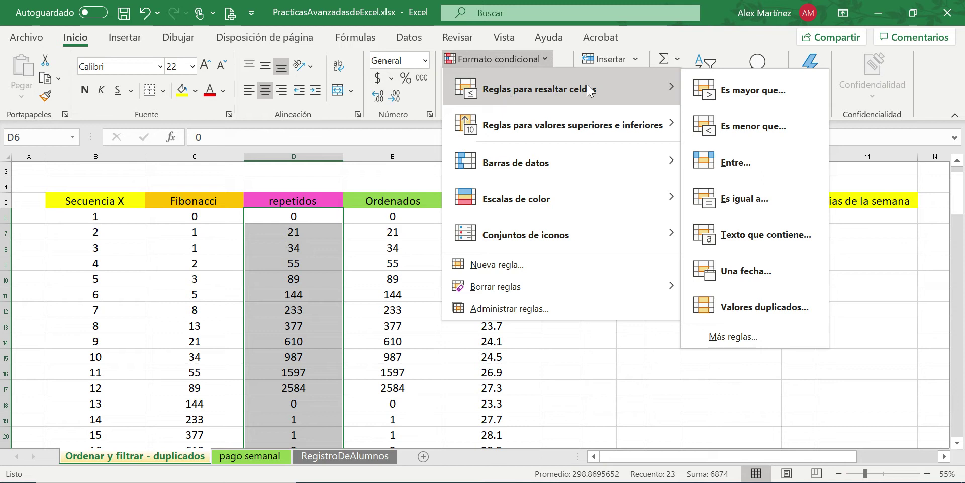
pyautogui.click(736, 314)
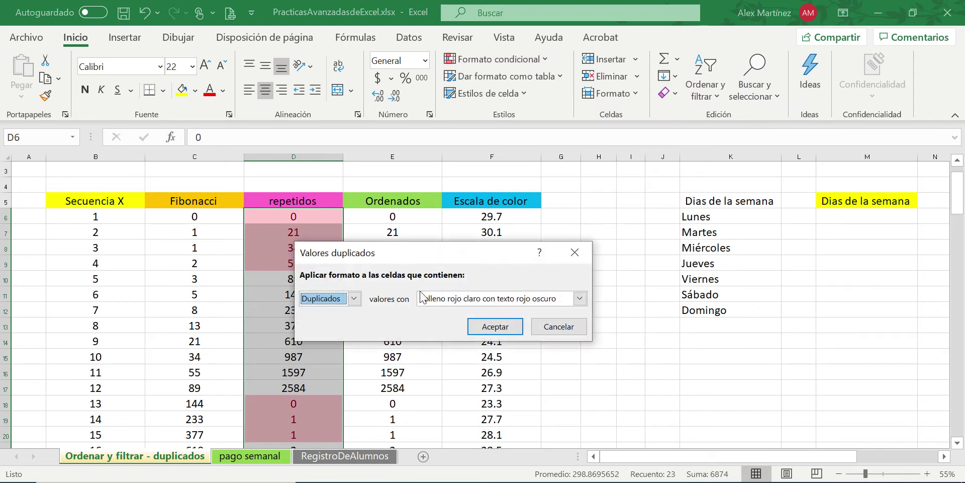
pyautogui.click(503, 327)
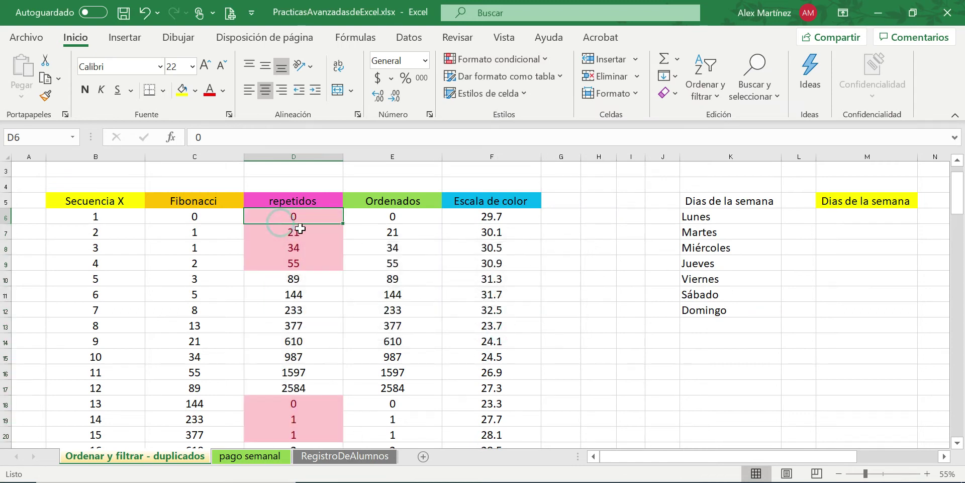
# Step: Examine the highlighted cells of the repetidos column, D6 to D9, D18 to D20 and D26 to D28, and compare them with the unhighlighted ones
pyautogui.moveTo(308, 213); pyautogui.dragTo(303, 258)
pyautogui.scroll(-1, 315, 262)
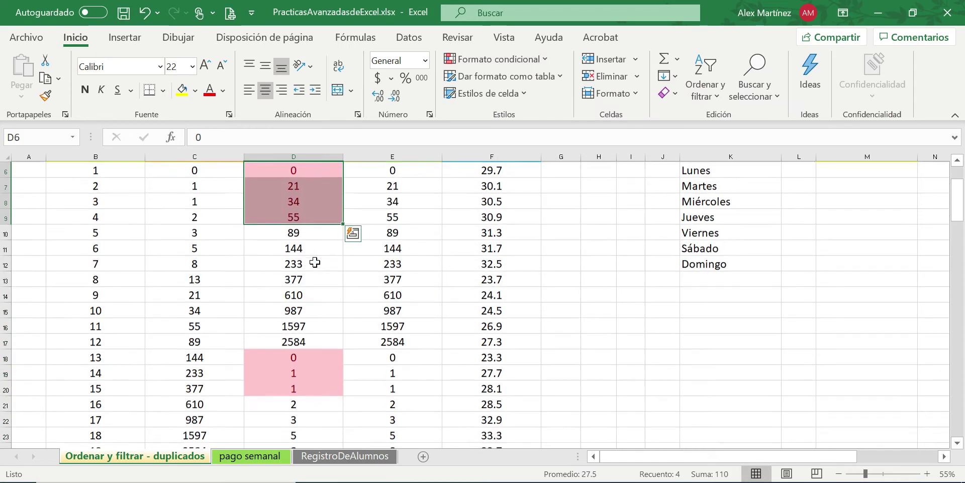
pyautogui.moveTo(317, 358); pyautogui.dragTo(319, 388)
pyautogui.scroll(-3, 322, 352)
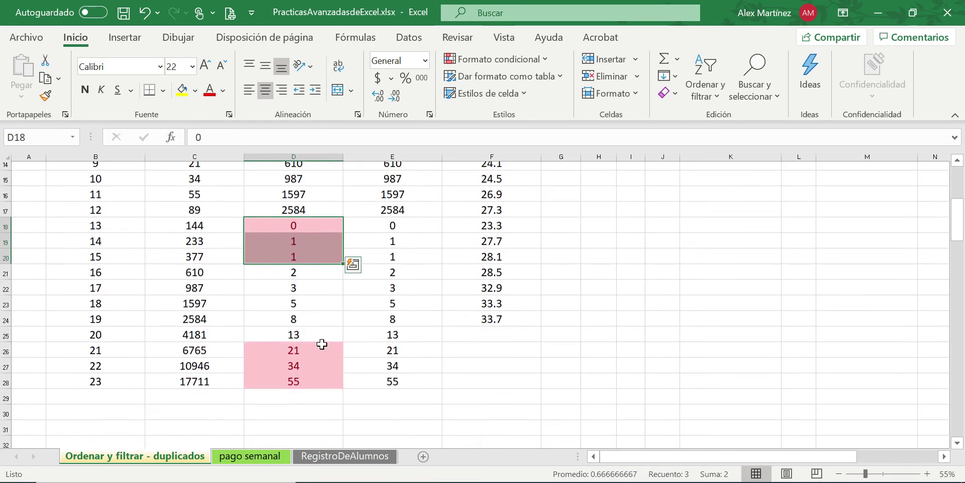
pyautogui.moveTo(304, 341); pyautogui.dragTo(302, 372)
pyautogui.scroll(3, 317, 291)
pyautogui.scroll(1, 316, 291)
pyautogui.moveTo(303, 257); pyautogui.dragTo(298, 263)
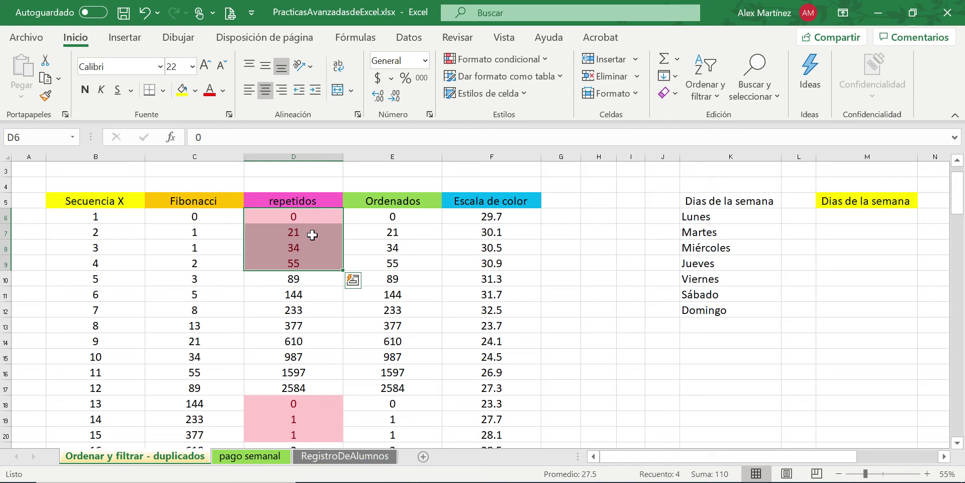
pyautogui.moveTo(308, 216); pyautogui.dragTo(302, 295)
pyautogui.scroll(-2, 309, 261)
pyautogui.scroll(-1, 309, 261)
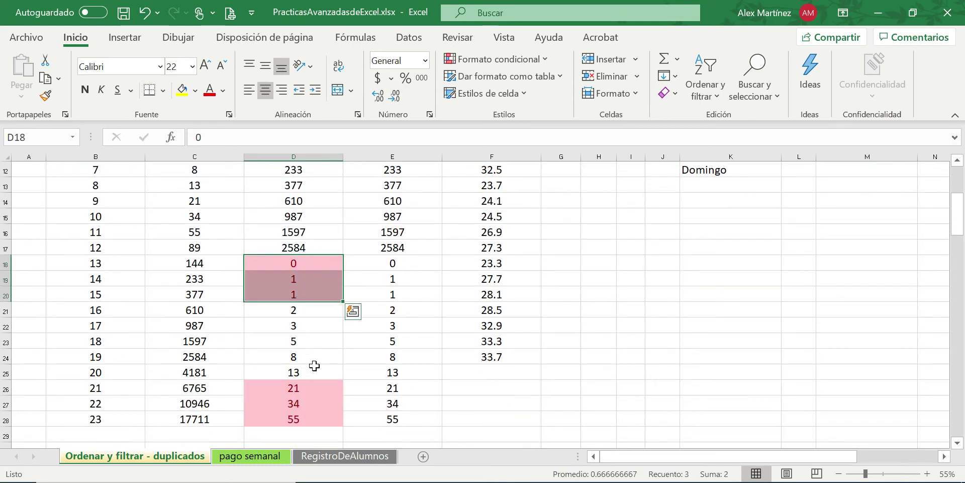
pyautogui.moveTo(324, 384); pyautogui.dragTo(311, 419)
pyautogui.click(305, 370)
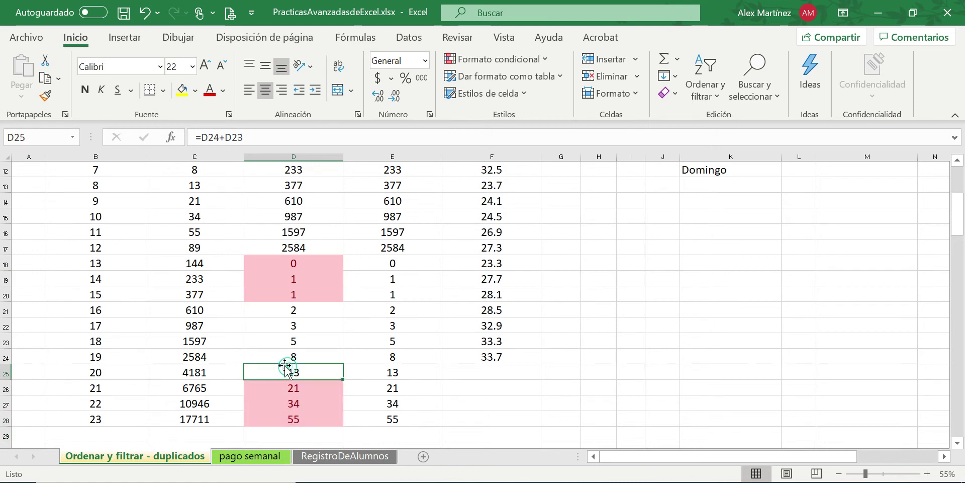
pyautogui.scroll(3, 294, 352)
pyautogui.scroll(1, 283, 339)
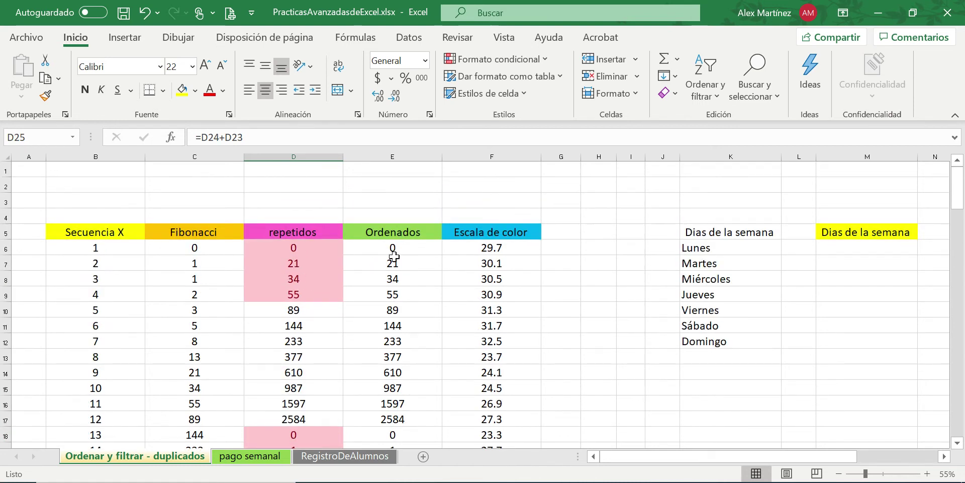
pyautogui.click(282, 248)
pyautogui.scroll(-2, 450, 267)
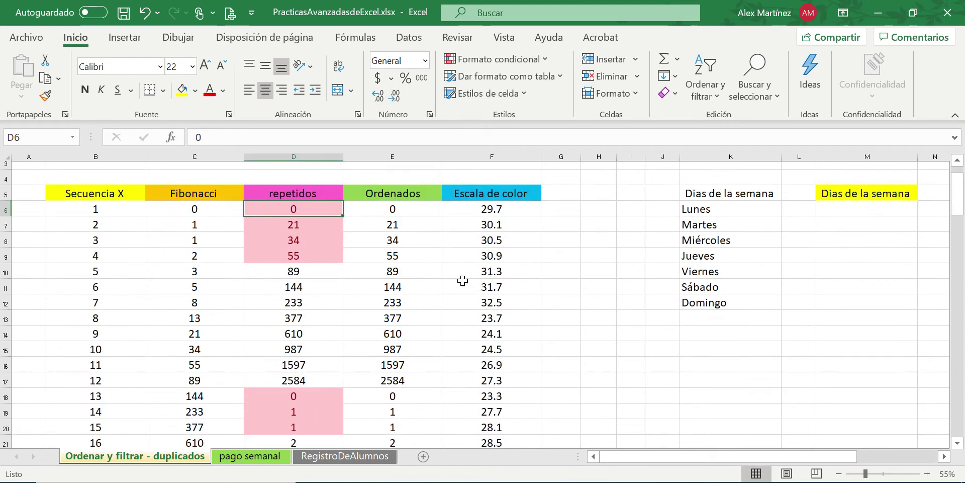
pyautogui.scroll(2, 461, 280)
# Step: Copy the Escala de color values from F20:F22 into F25:F27
pyautogui.moveTo(488, 244); pyautogui.dragTo(468, 342)
pyautogui.moveTo(499, 248); pyautogui.dragTo(488, 386)
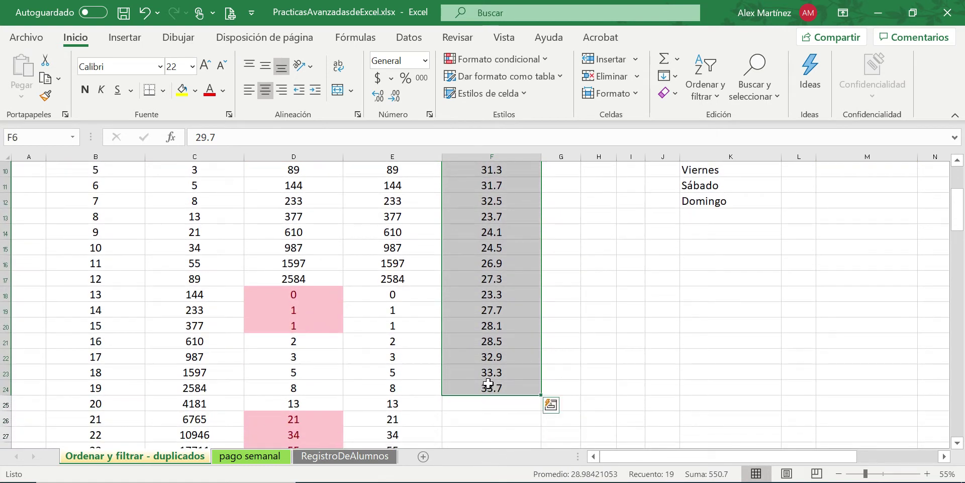
pyautogui.scroll(3, 498, 319)
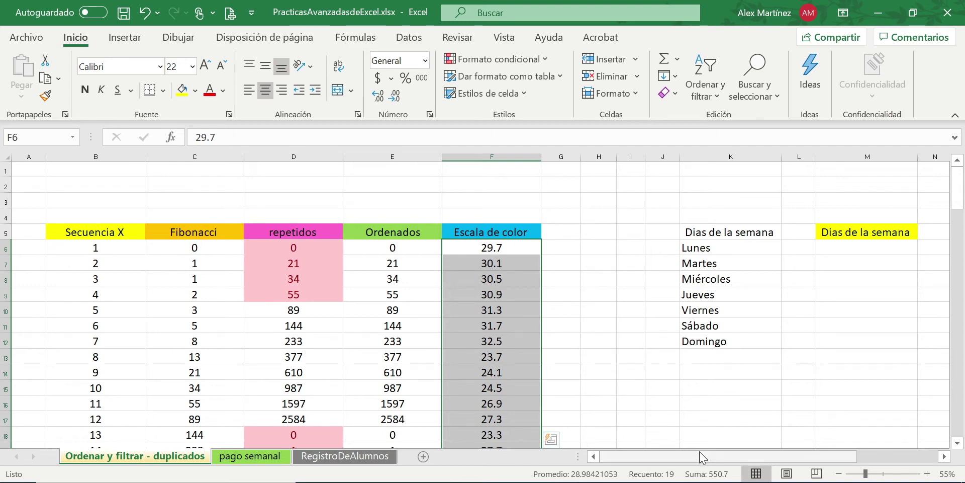
pyautogui.scroll(-2, 518, 355)
pyautogui.click(508, 311)
pyautogui.click(503, 280)
pyautogui.moveTo(502, 280); pyautogui.dragTo(497, 310)
pyautogui.hotkey('ctrl', 'c')
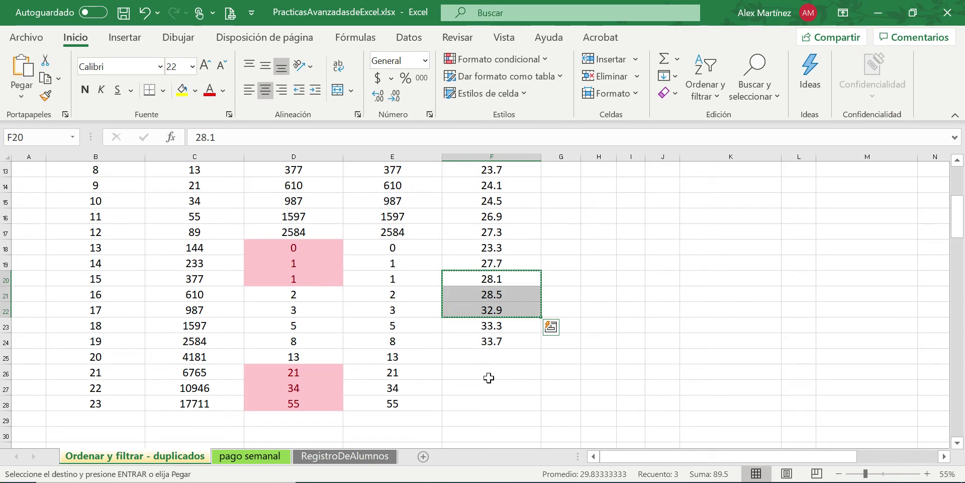
pyautogui.click(490, 355)
pyautogui.hotkey('ctrl', 'v')
# Step: Copy the Escala de color value from F23 into F28
pyautogui.click(492, 326)
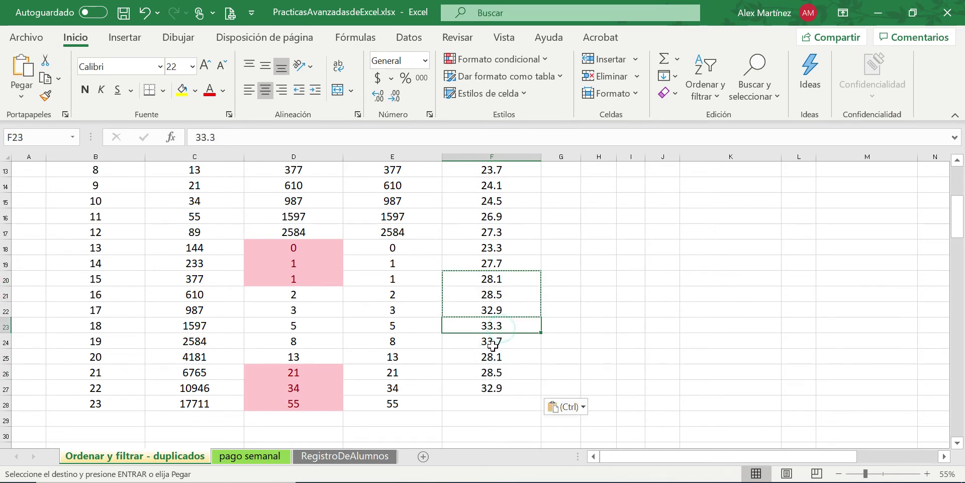
pyautogui.hotkey('ctrl', 'c')
pyautogui.click(498, 404)
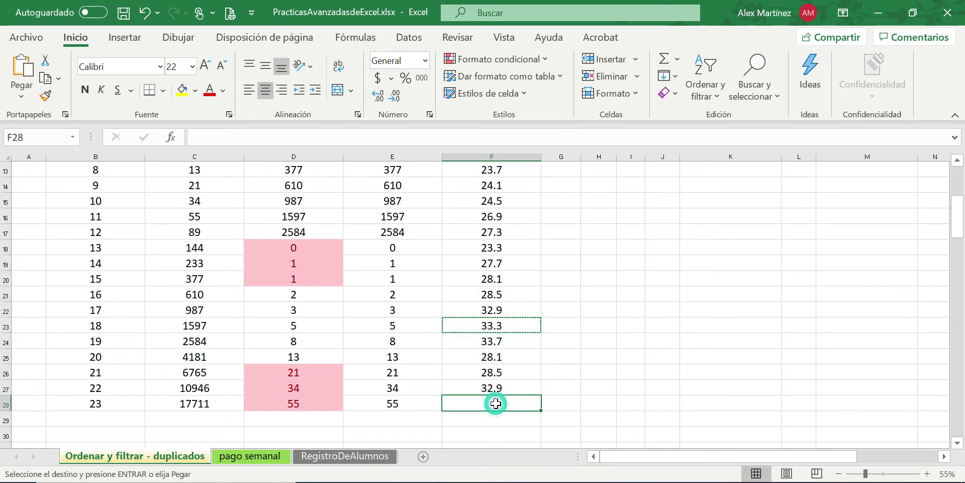
pyautogui.hotkey('ctrl', 'v')
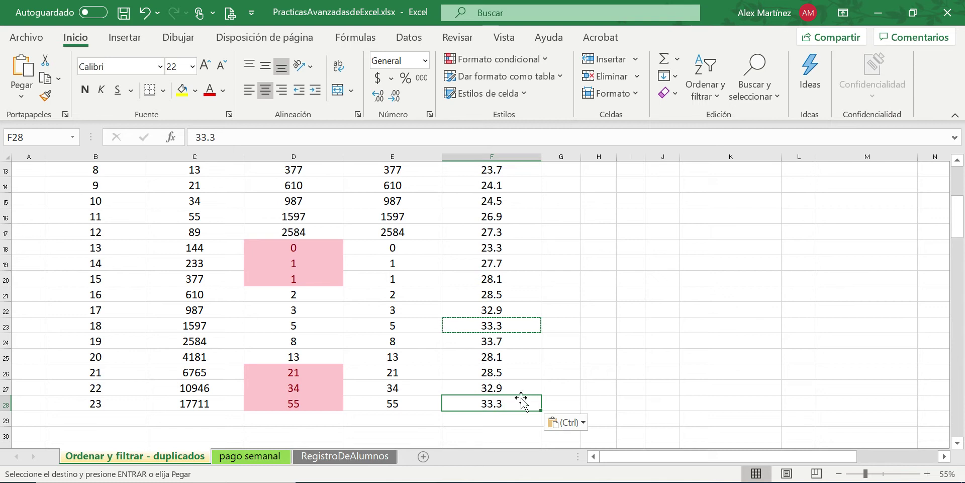
# Step: Compare the Escala de color values in F6 to F28 with the matching Secuencia X numbers in column B
pyautogui.scroll(4, 517, 382)
pyautogui.click(518, 358)
pyautogui.scroll(-6, 523, 352)
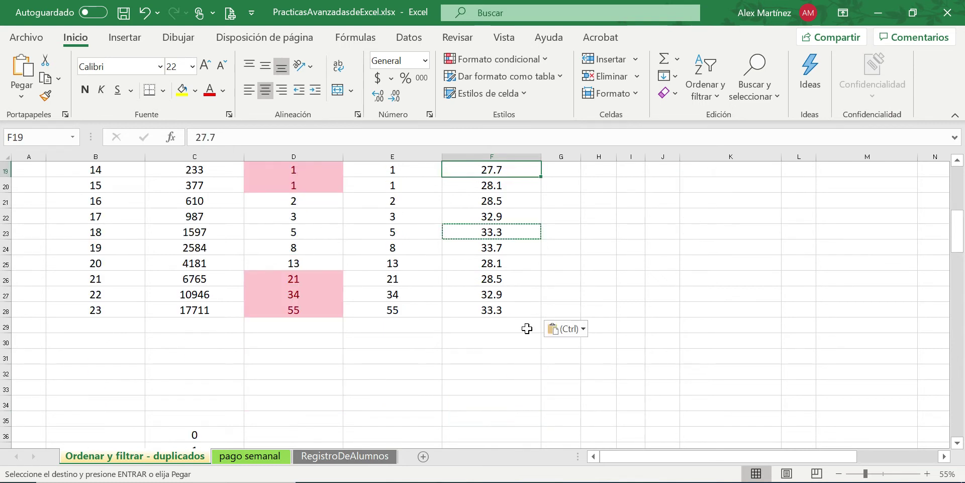
pyautogui.moveTo(512, 311); pyautogui.dragTo(494, 201)
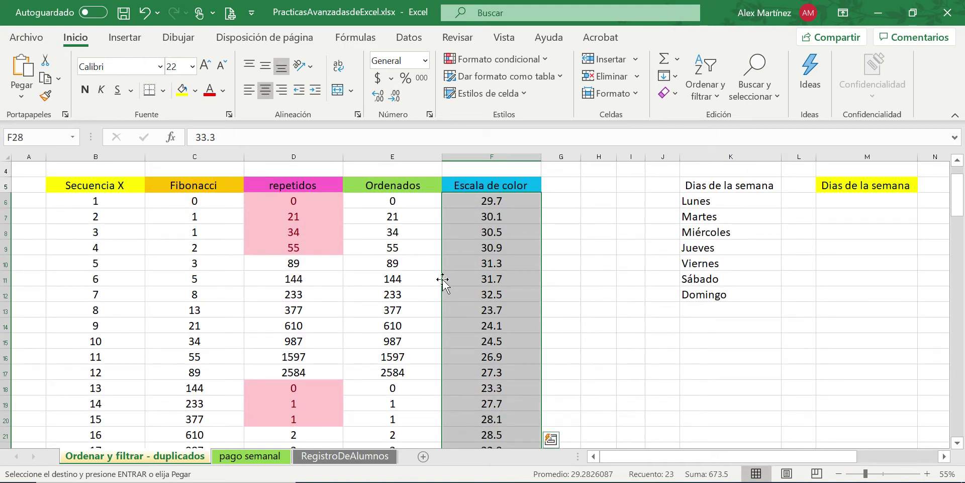
pyautogui.moveTo(103, 199); pyautogui.dragTo(96, 425)
pyautogui.click(495, 416)
pyautogui.scroll(3, 495, 397)
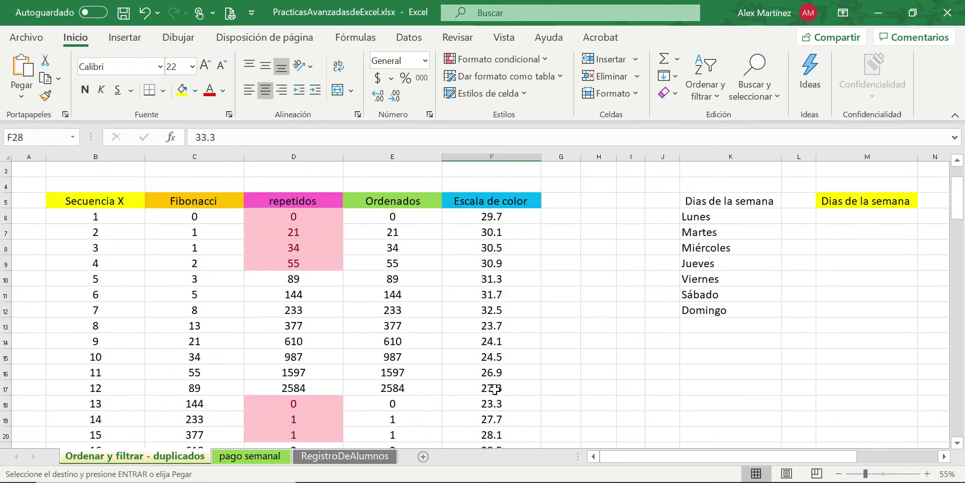
pyautogui.scroll(1, 495, 389)
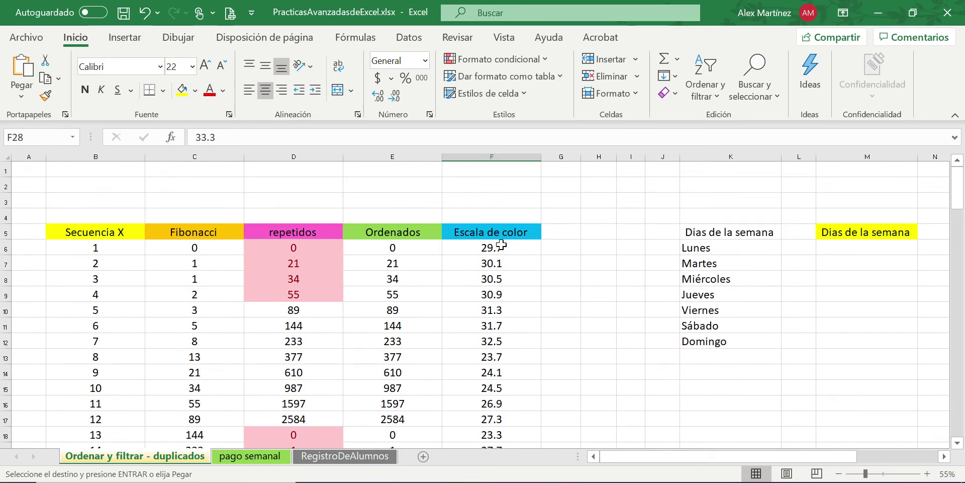
pyautogui.click(102, 253)
pyautogui.click(495, 249)
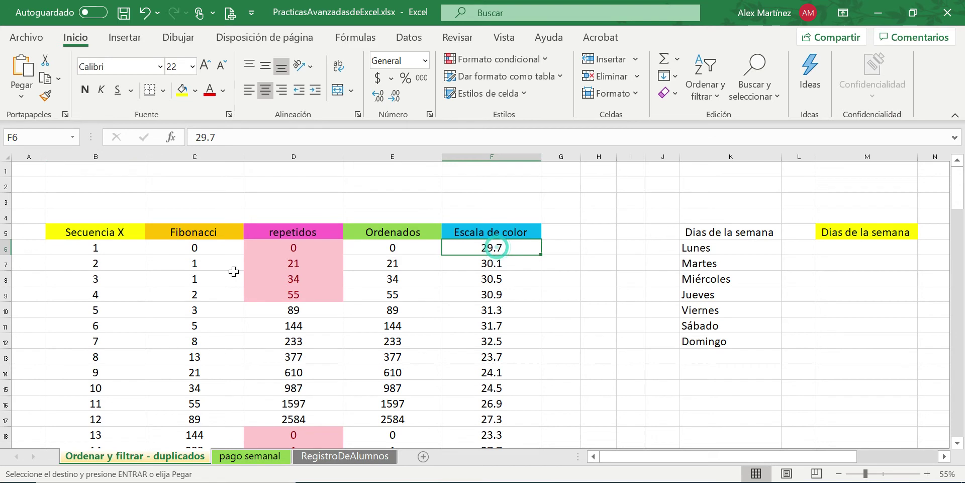
pyautogui.click(105, 265)
pyautogui.click(105, 305)
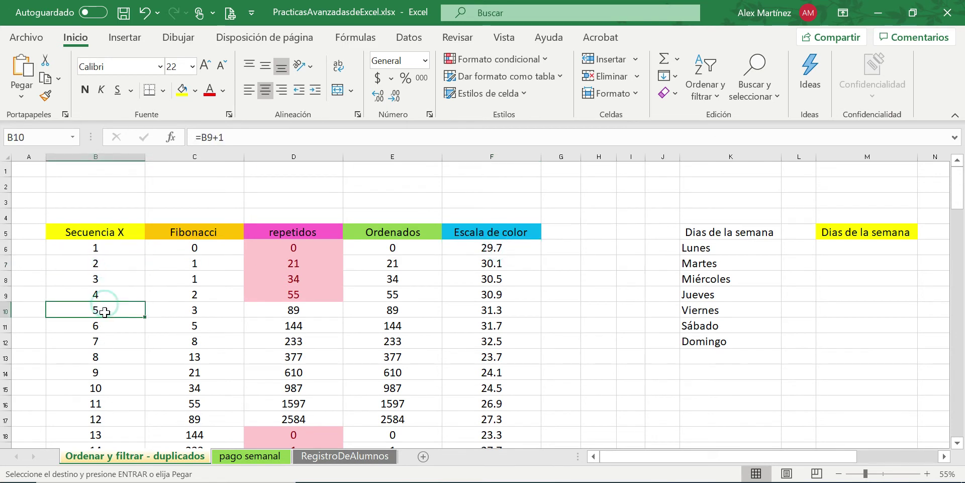
pyautogui.click(502, 306)
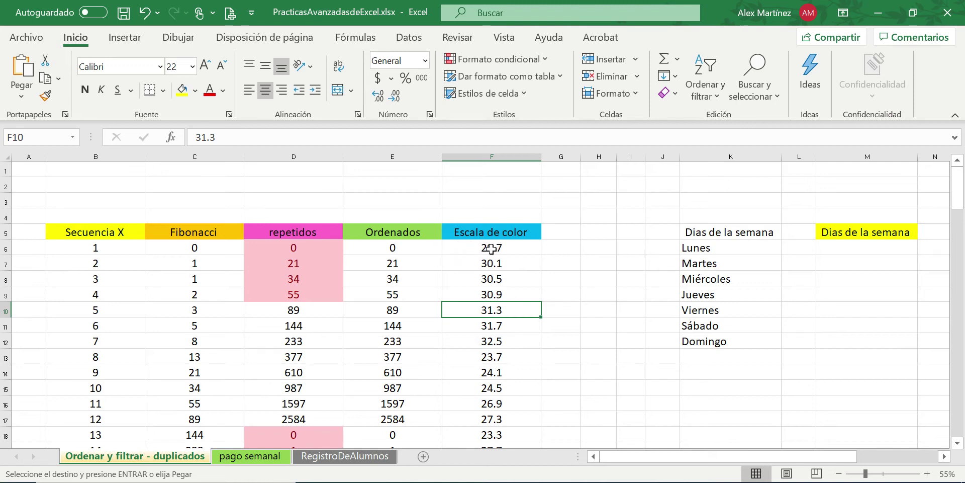
# Step: Apply the green-yellow color scale to the Escala de color values in F6 to F28
pyautogui.moveTo(495, 245); pyautogui.dragTo(476, 415)
pyautogui.scroll(4, 548, 183)
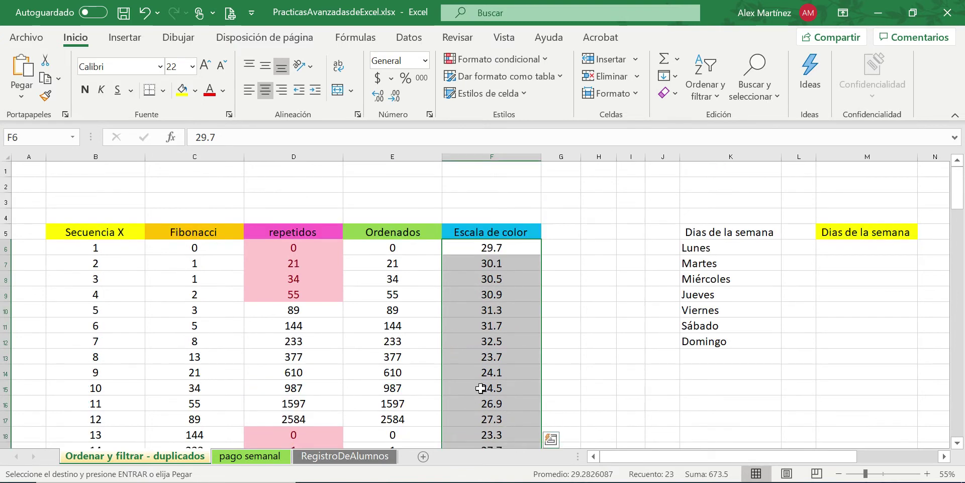
pyautogui.click(520, 61)
pyautogui.moveTo(510, 203)
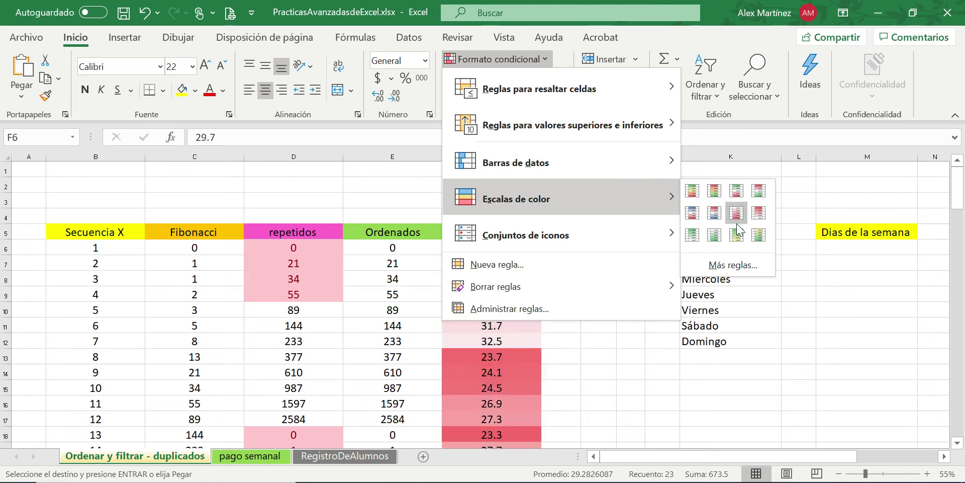
pyautogui.click(737, 235)
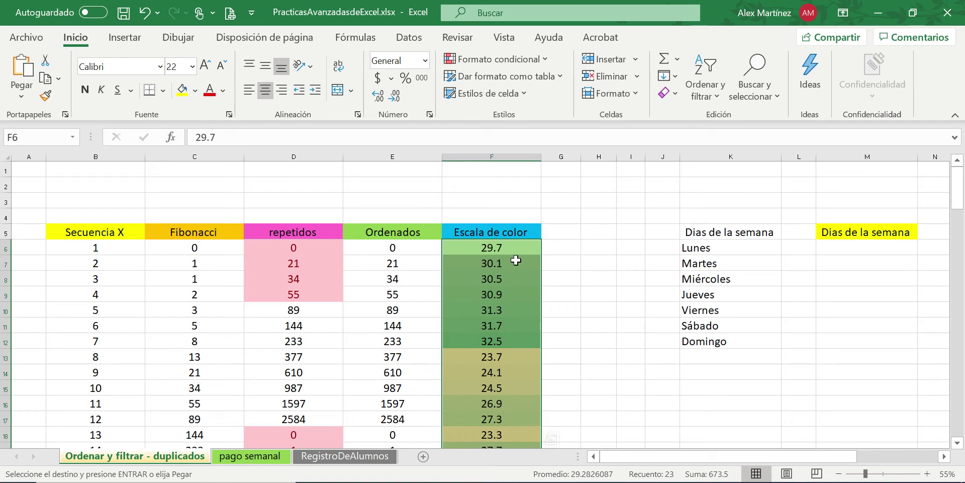
# Step: Set the minimum color to light blue in the two-color scale rule for the Escala de color values
pyautogui.scroll(-6, 513, 261)
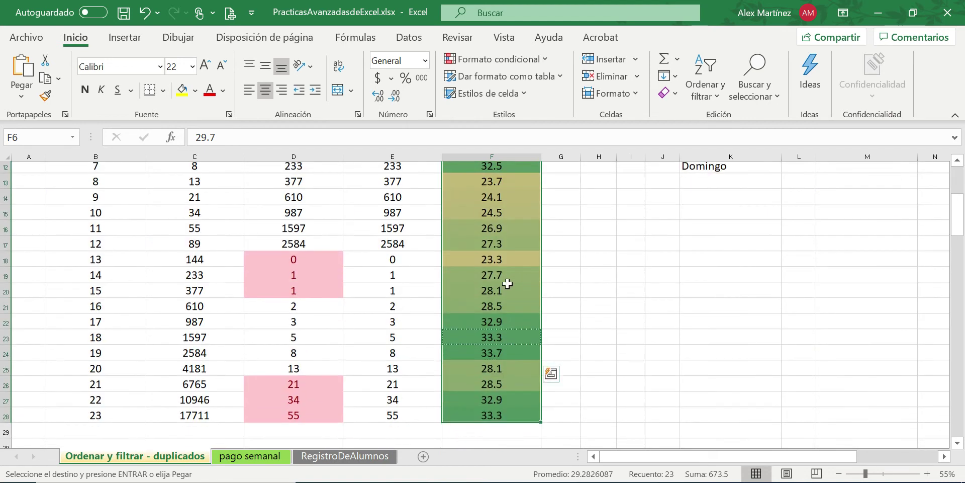
pyautogui.scroll(3, 496, 247)
pyautogui.scroll(-2, 499, 352)
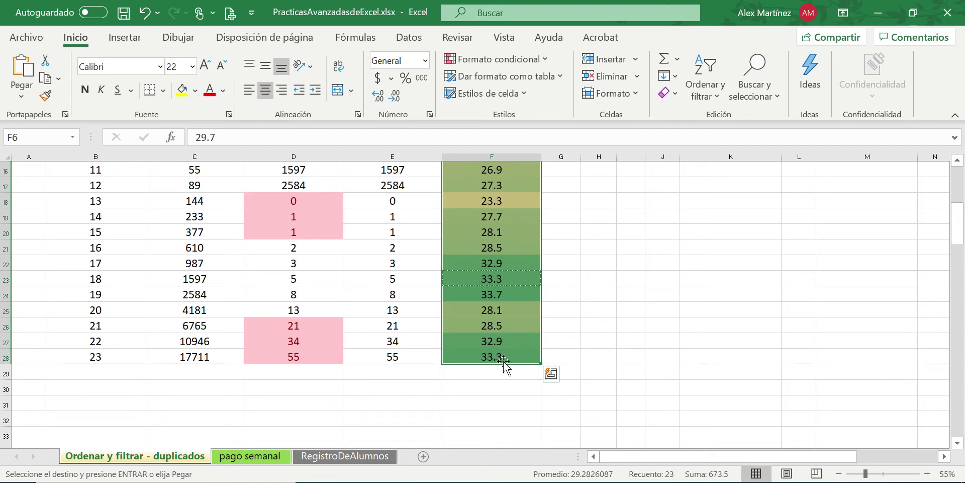
pyautogui.scroll(3, 501, 346)
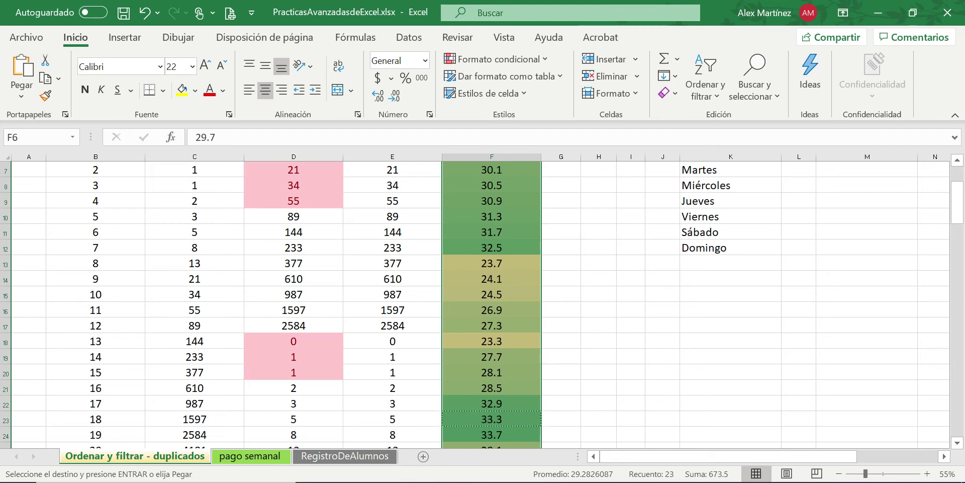
pyautogui.click(545, 60)
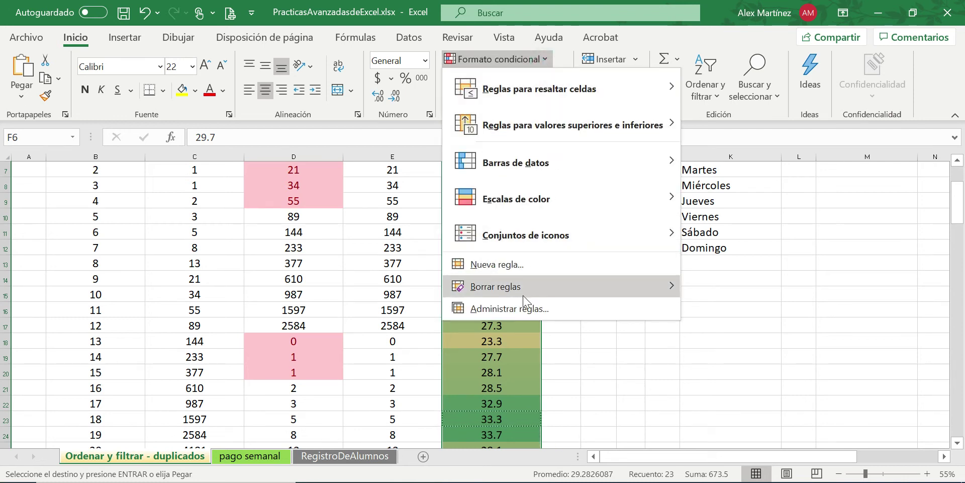
pyautogui.click(487, 310)
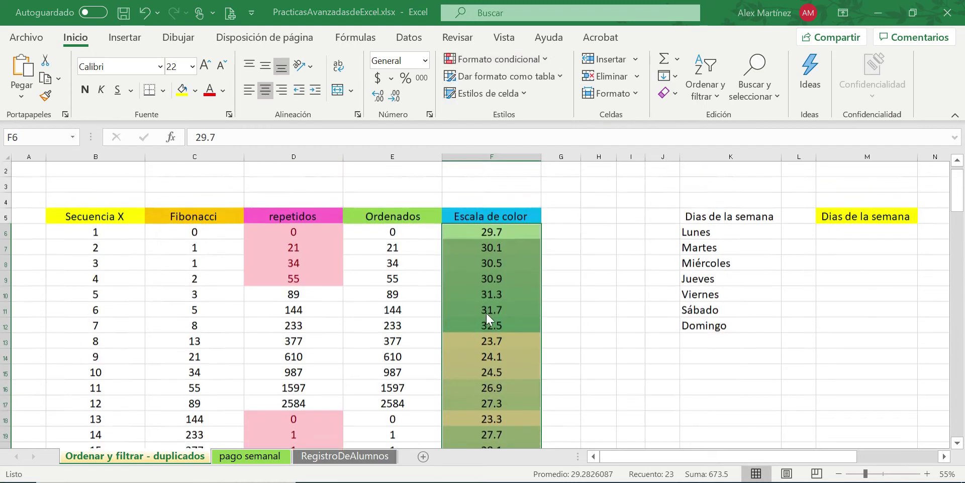
pyautogui.doubleClick(360, 300)
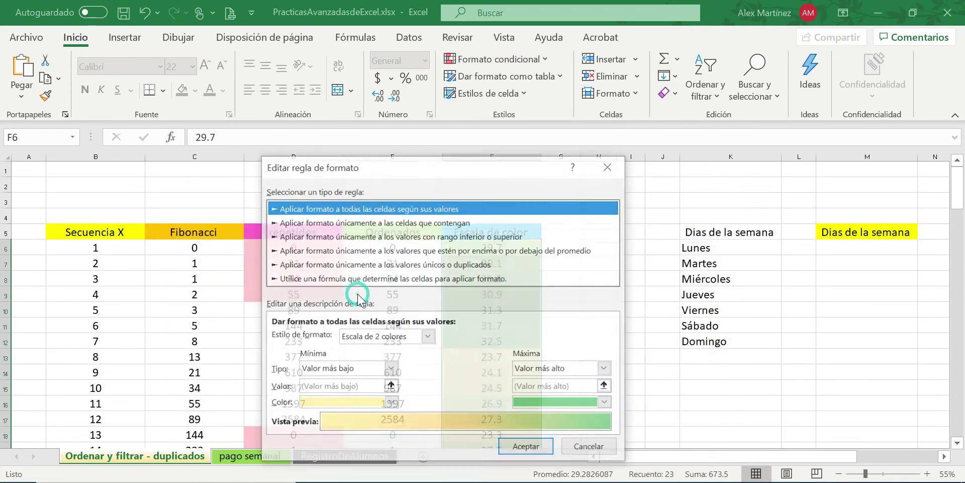
pyautogui.click(391, 402)
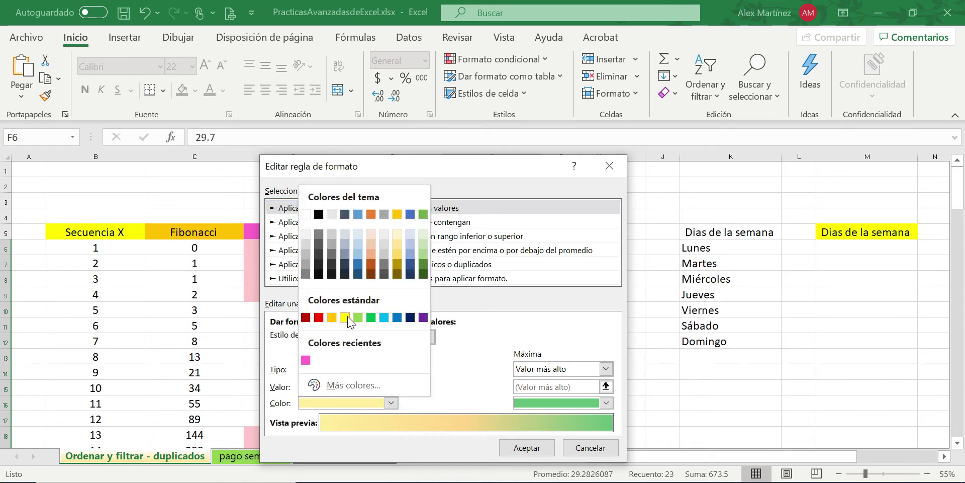
pyautogui.click(383, 318)
# Step: Set the color scale's maximum color to red and apply the edited rule to F6:F28
pyautogui.click(606, 403)
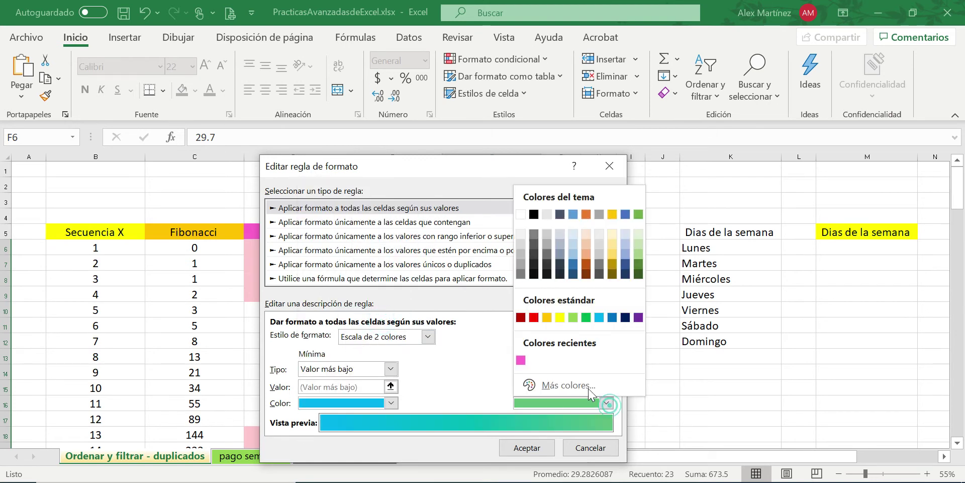
pyautogui.click(534, 318)
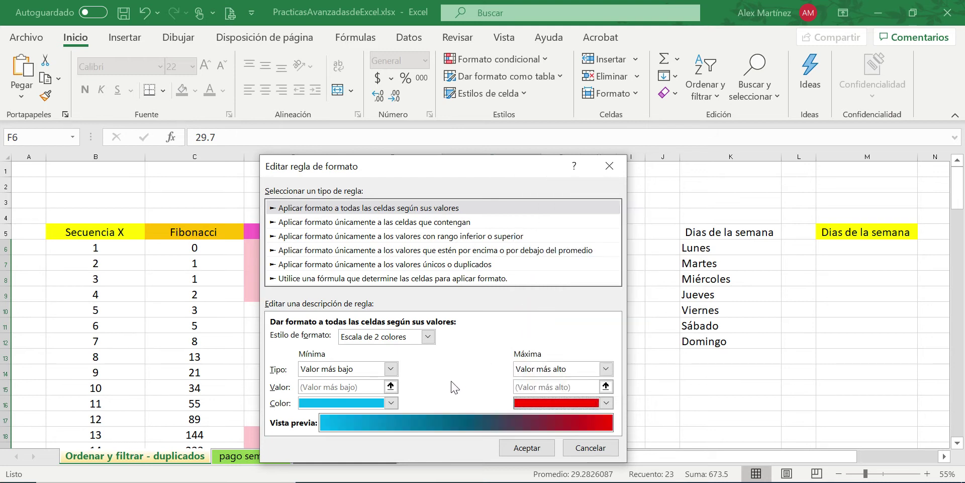
pyautogui.click(527, 447)
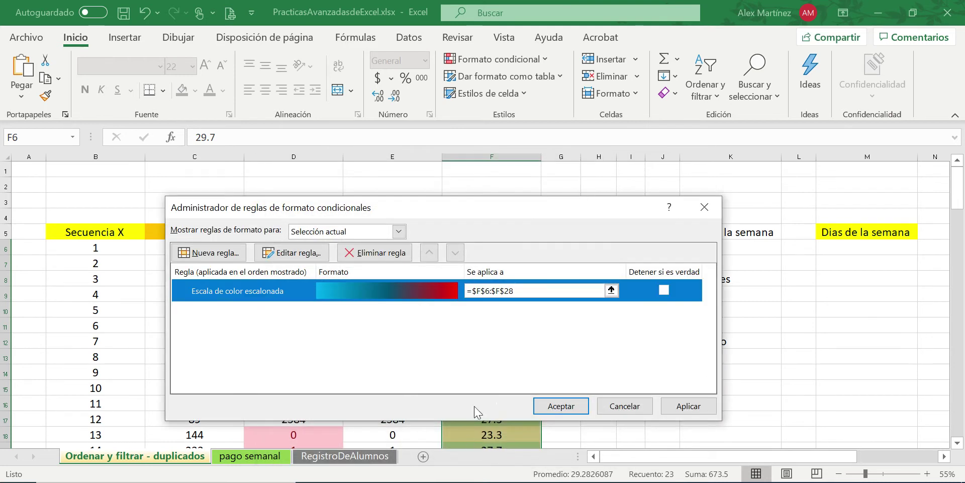
pyautogui.click(687, 406)
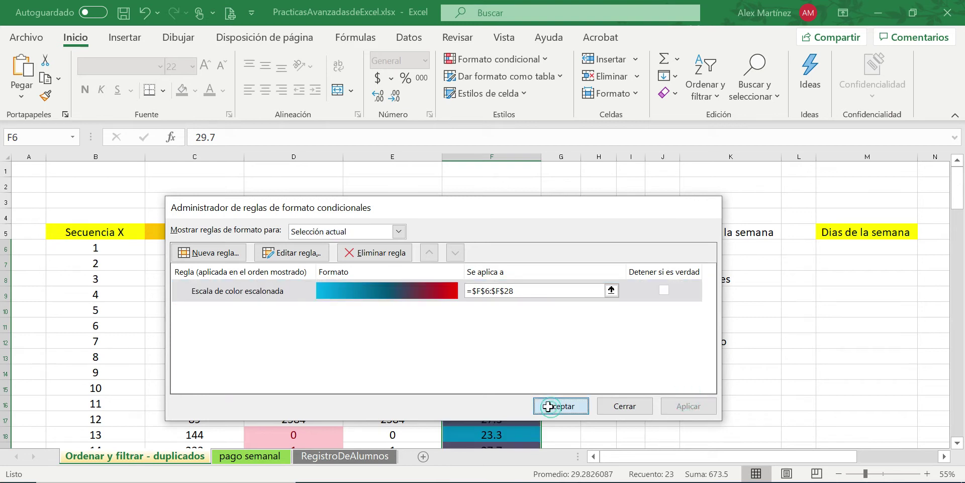
pyautogui.click(558, 406)
pyautogui.click(494, 404)
pyautogui.click(597, 327)
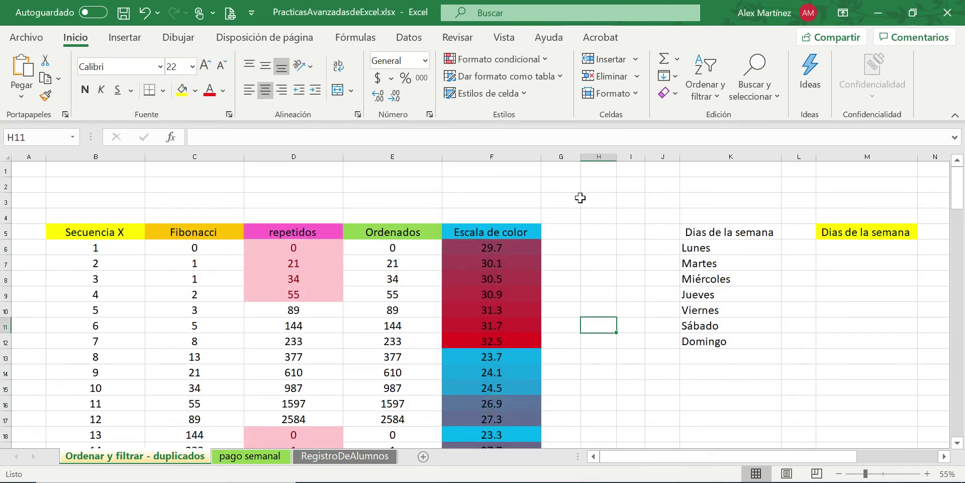
# Step: Examine the recolored Escala de color values in F6 to F28, focusing on rows 12, 23 to 24 and 28
pyautogui.scroll(-3, 524, 257)
pyautogui.scroll(-2, 524, 257)
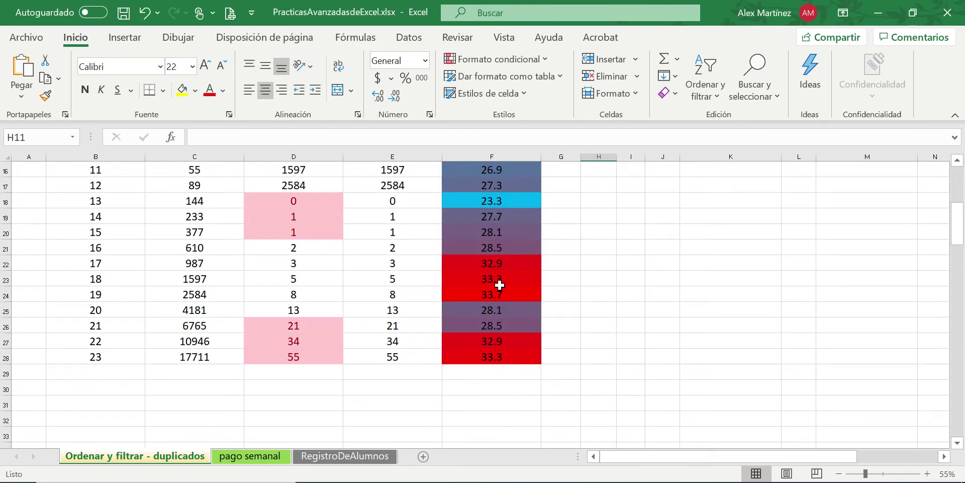
pyautogui.scroll(3, 523, 305)
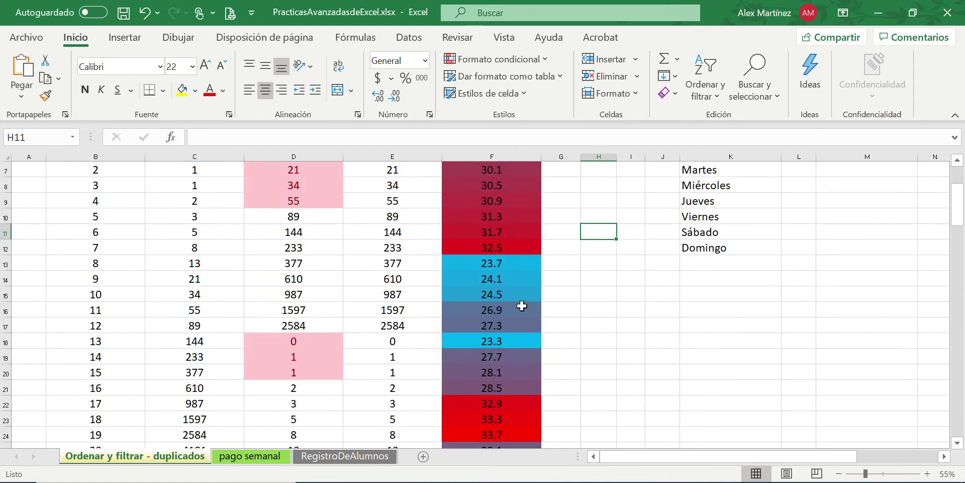
pyautogui.scroll(1, 522, 305)
pyautogui.moveTo(97, 297); pyautogui.dragTo(467, 294)
pyautogui.scroll(-3, 176, 321)
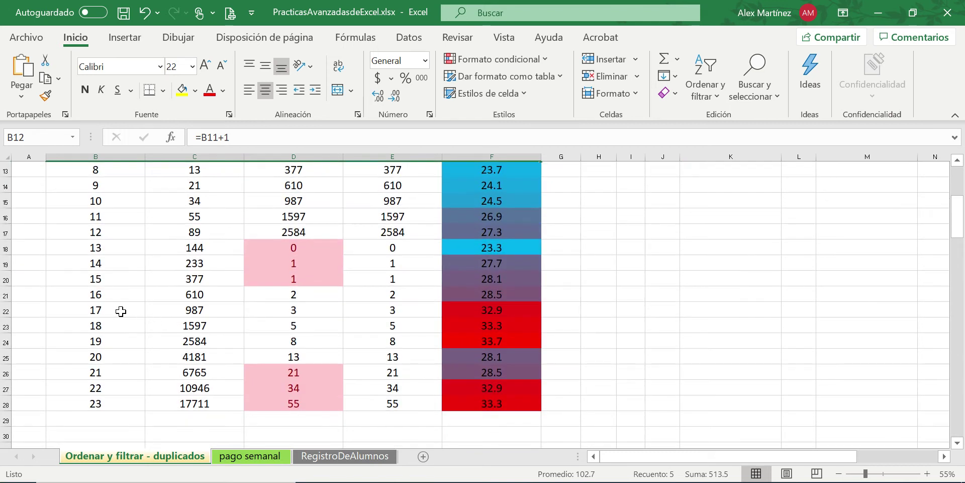
pyautogui.moveTo(62, 338); pyautogui.dragTo(513, 333)
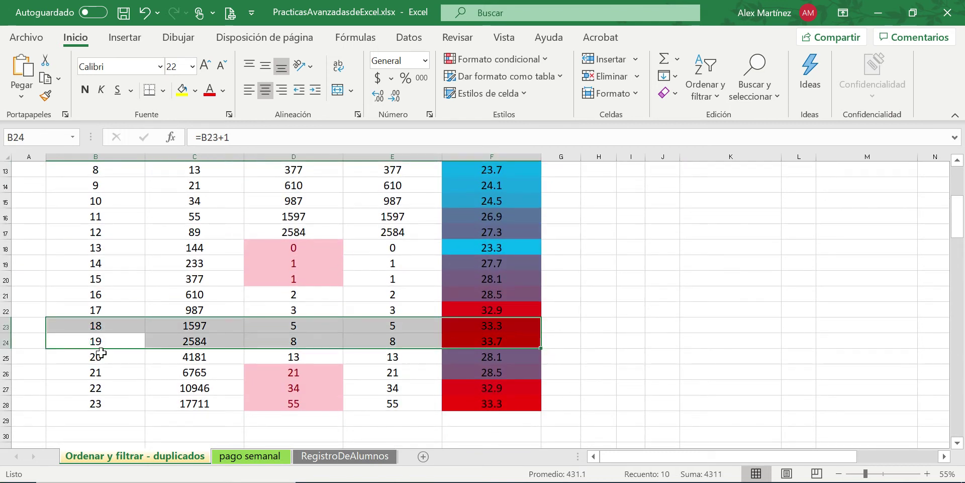
pyautogui.moveTo(87, 404); pyautogui.dragTo(489, 403)
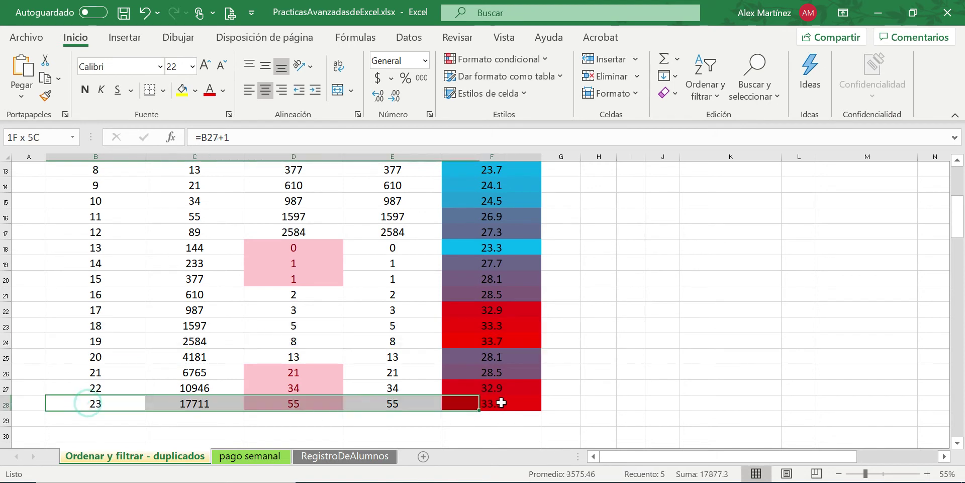
pyautogui.click(485, 405)
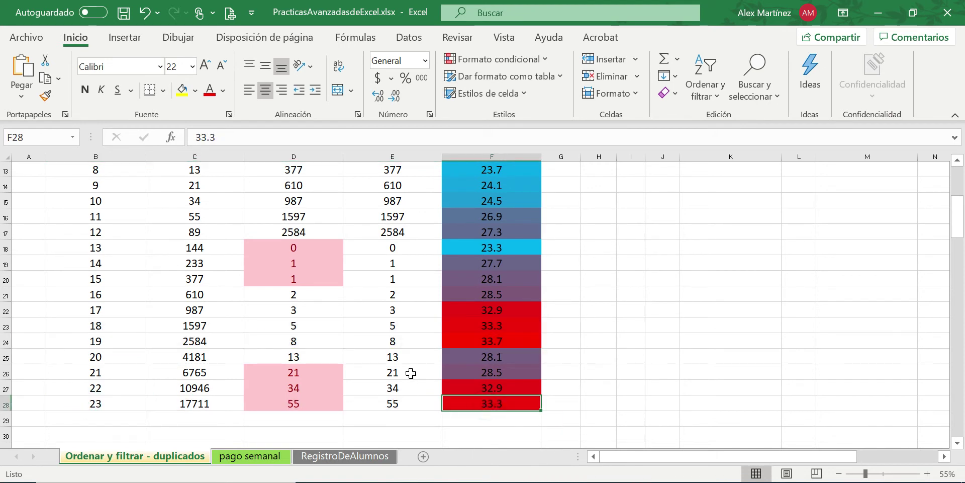
pyautogui.scroll(4, 409, 370)
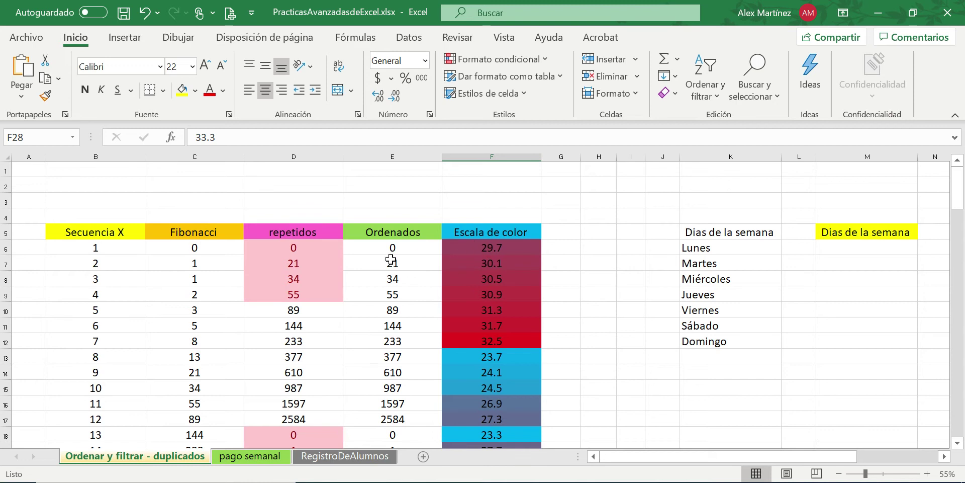
# Step: Review the whole table in B5 to F28 and the Escala de color values in F6 to F12
pyautogui.moveTo(98, 219); pyautogui.dragTo(493, 420)
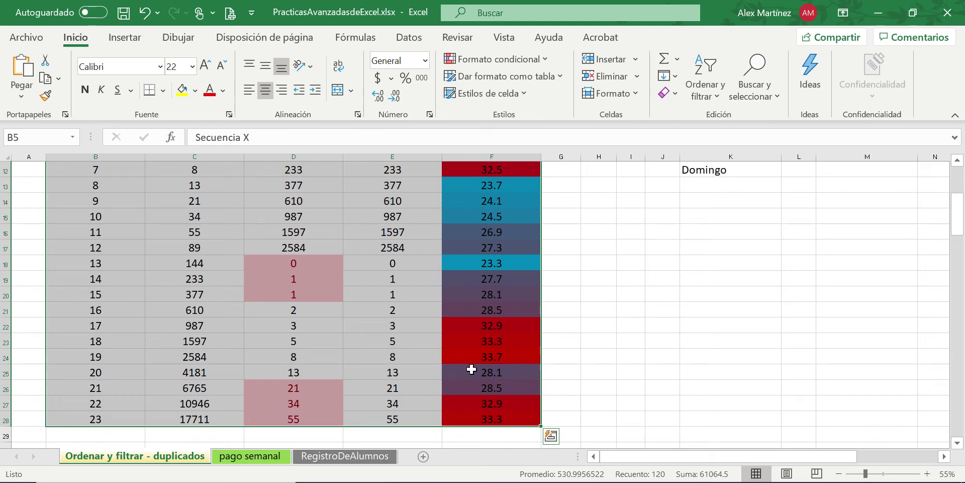
pyautogui.scroll(3, 396, 316)
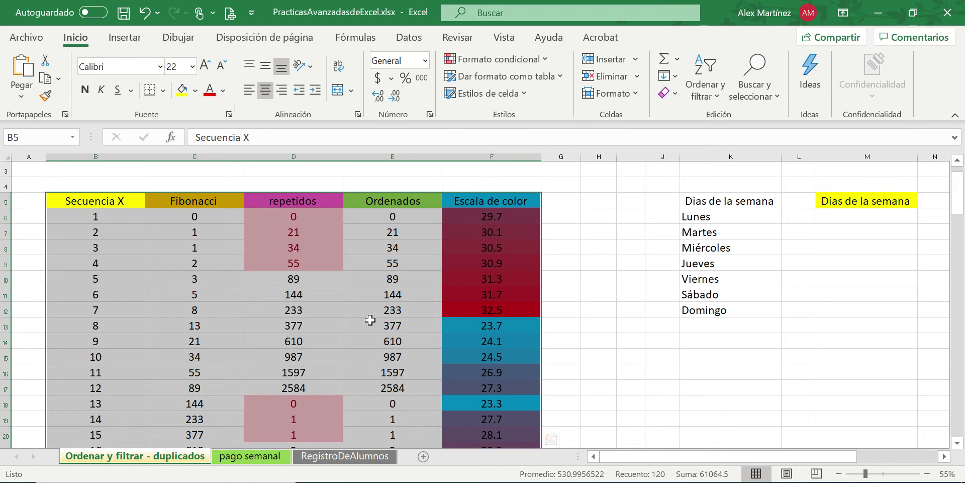
pyautogui.click(486, 243)
pyautogui.click(505, 314)
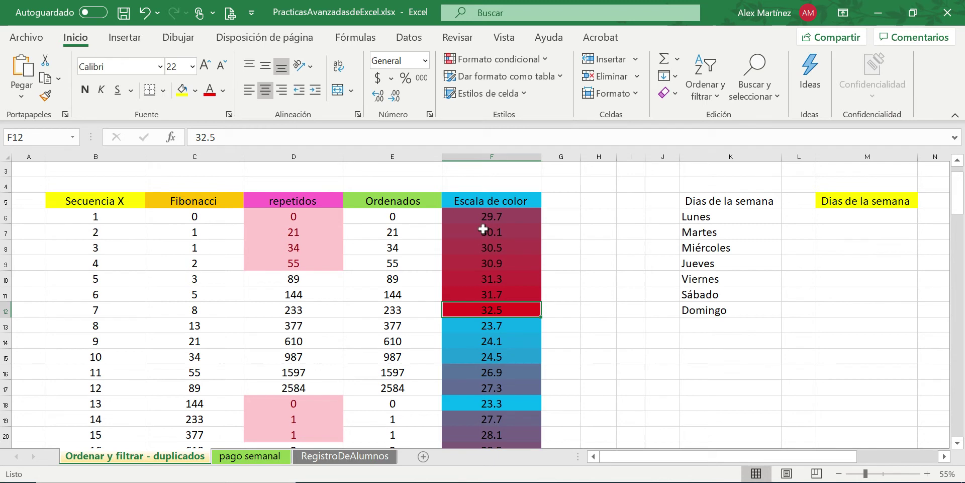
pyautogui.moveTo(497, 216); pyautogui.dragTo(493, 312)
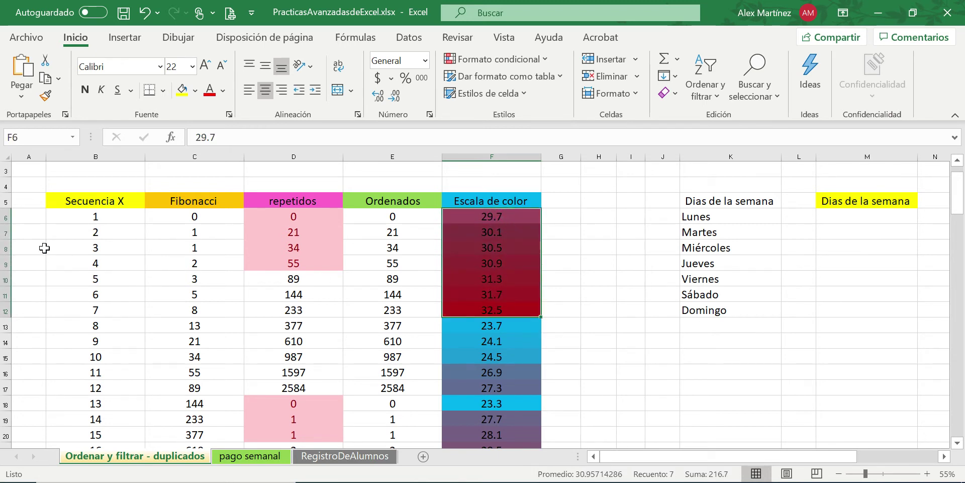
# Step: Examine the Secuencia X numbers in B6 to B28 alongside the other columns of the table
pyautogui.moveTo(108, 223); pyautogui.dragTo(132, 420)
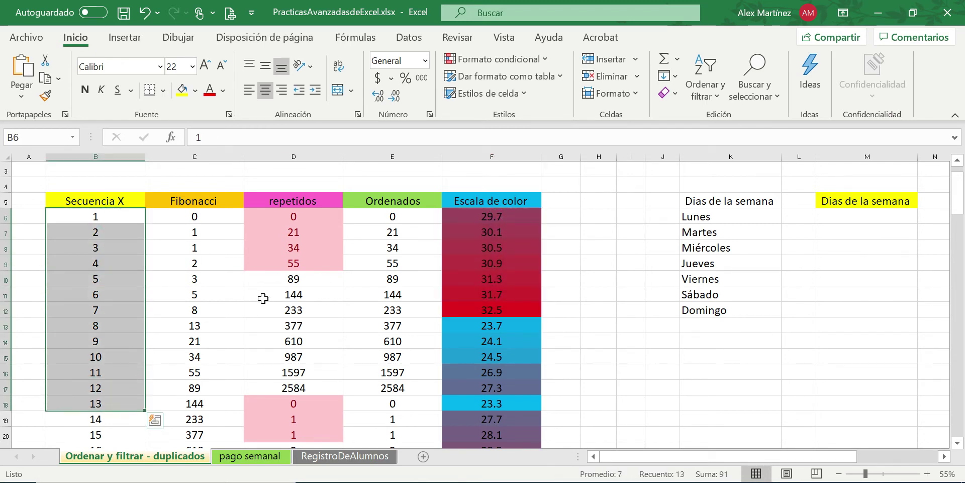
pyautogui.click(407, 238)
pyautogui.moveTo(96, 216); pyautogui.dragTo(93, 185)
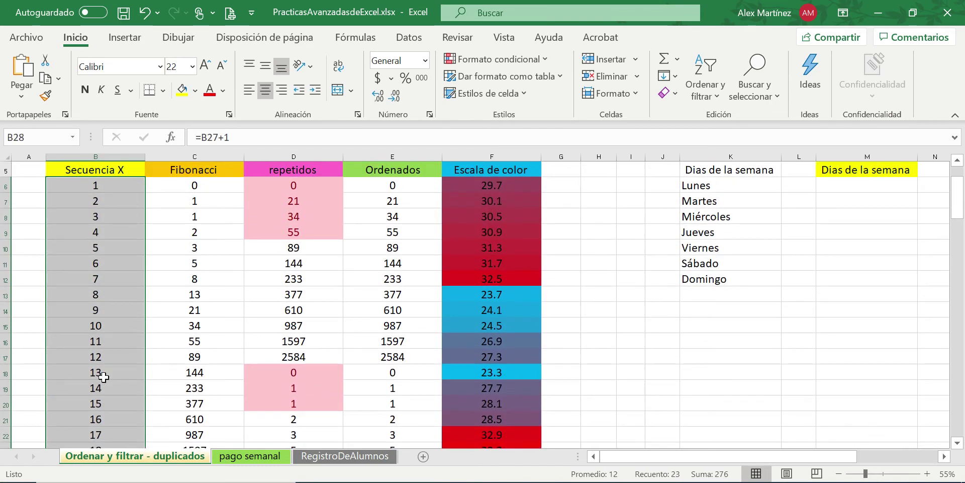
pyautogui.scroll(-5, 99, 397)
pyautogui.scroll(2, 126, 342)
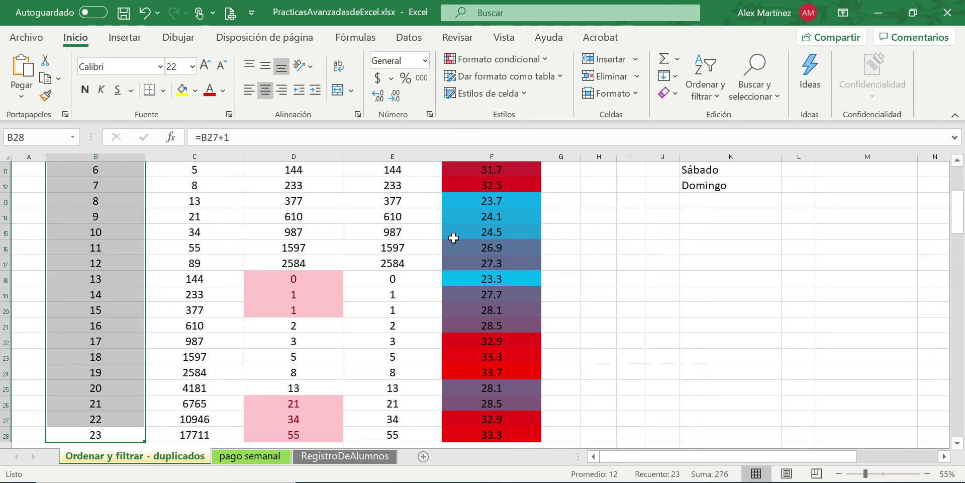
pyautogui.scroll(4, 435, 239)
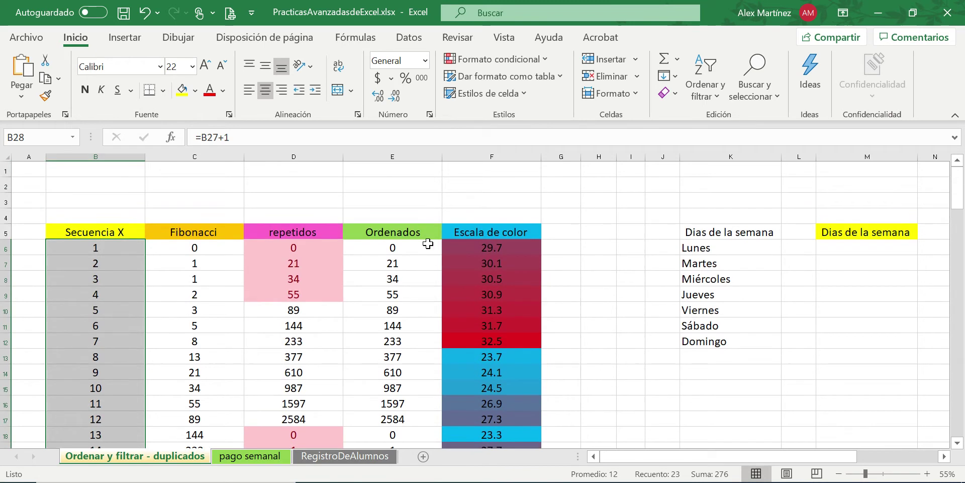
pyautogui.click(97, 232)
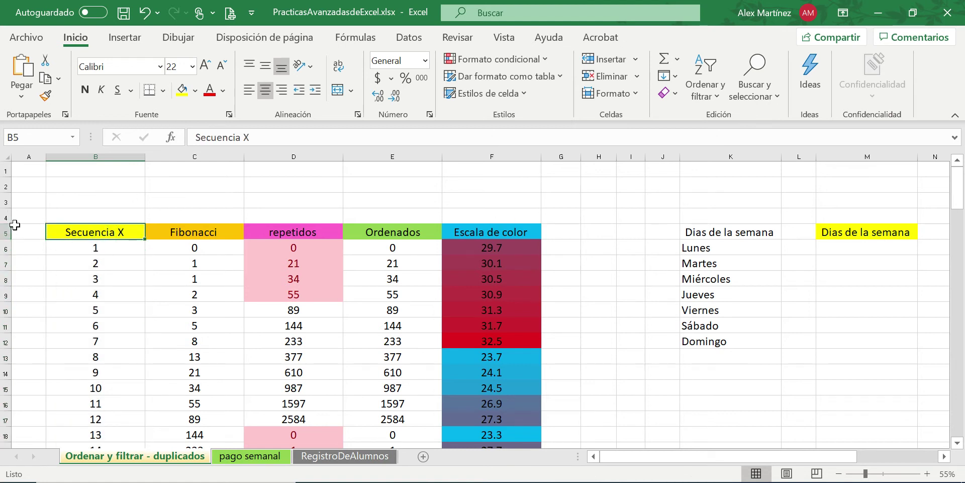
pyautogui.moveTo(79, 232); pyautogui.dragTo(501, 390)
pyautogui.scroll(5, 194, 329)
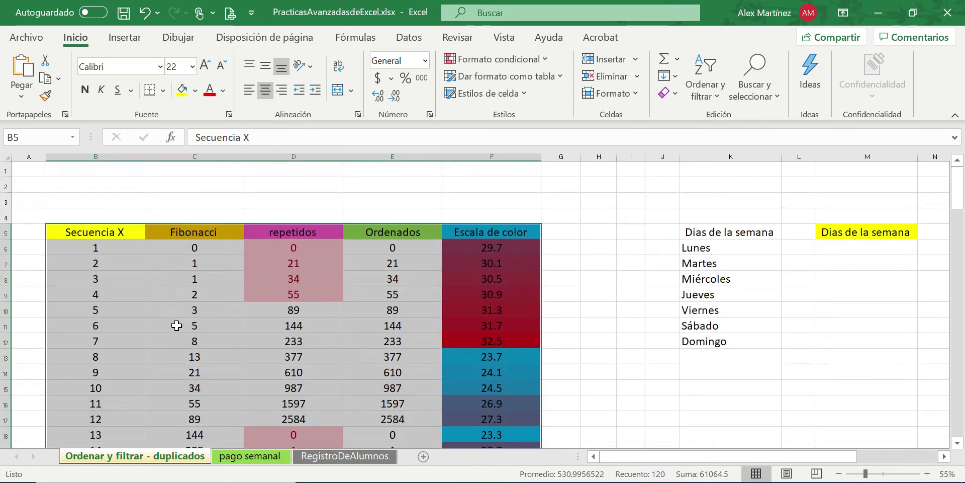
# Step: Copy the Secuencia X column with its header from B5:B28 to the area starting at B36
pyautogui.moveTo(95, 231); pyautogui.dragTo(69, 434)
pyautogui.hotkey('ctrl', 'c')
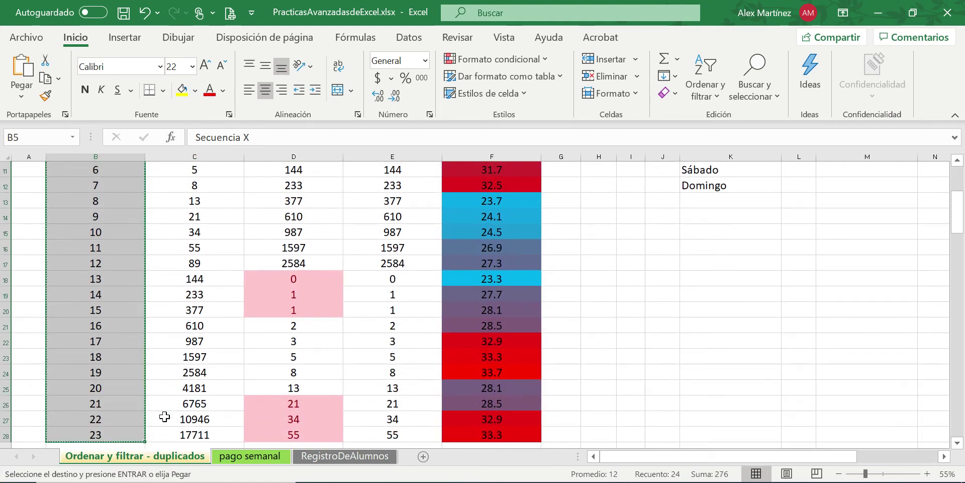
pyautogui.scroll(-5, 151, 392)
pyautogui.click(98, 312)
pyautogui.click(86, 327)
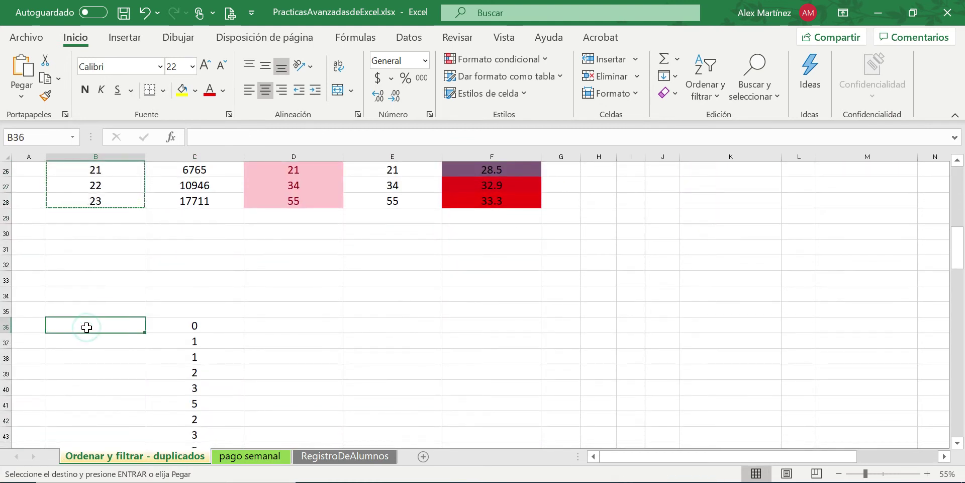
pyautogui.hotkey('ctrl', 'v')
pyautogui.scroll(-2, 111, 334)
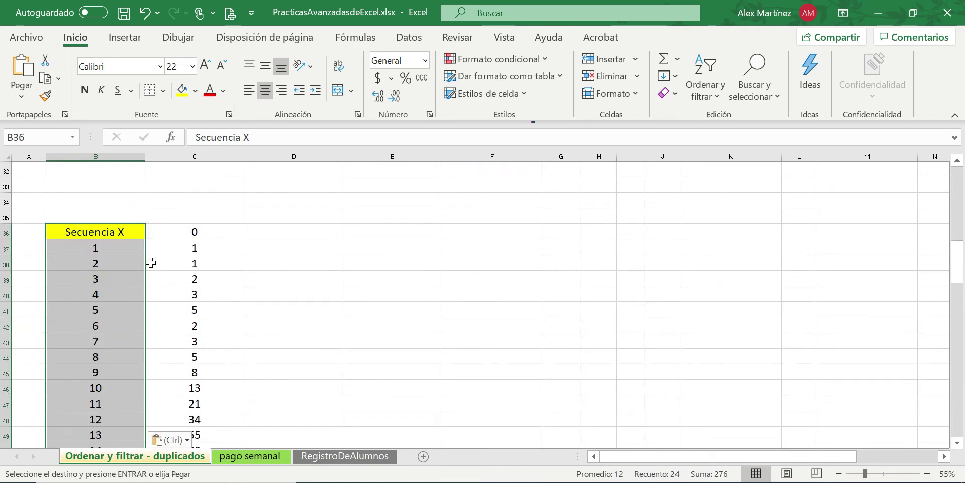
# Step: Add a filter to the copied Secuencia X column headed in B36 and check its filter options
pyautogui.click(706, 78)
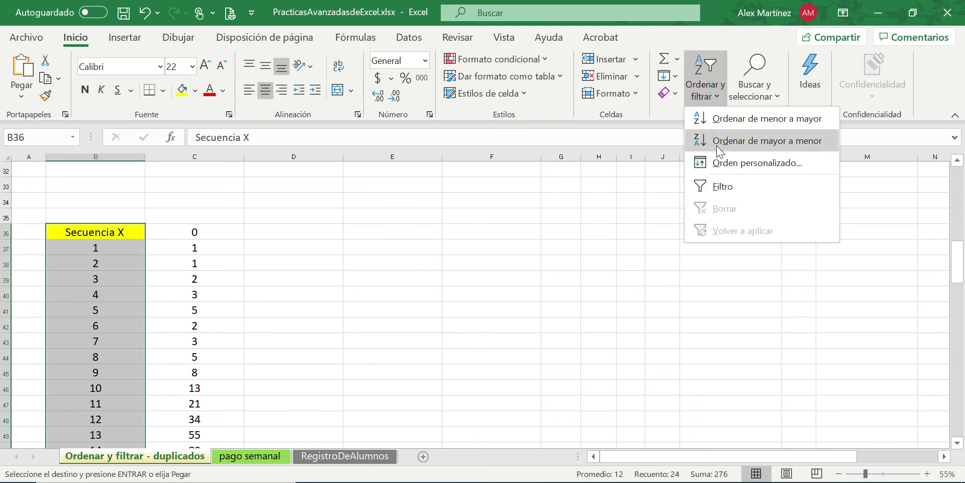
pyautogui.click(724, 187)
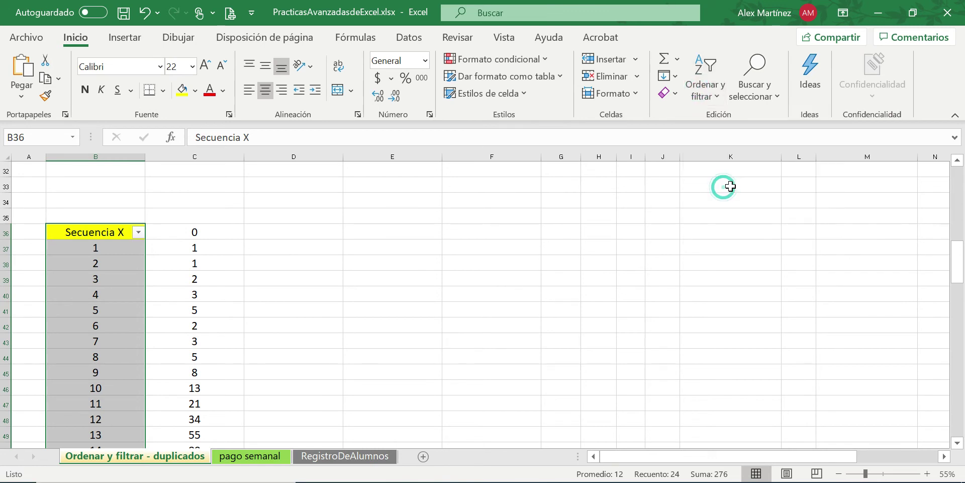
pyautogui.click(138, 232)
pyautogui.click(204, 175)
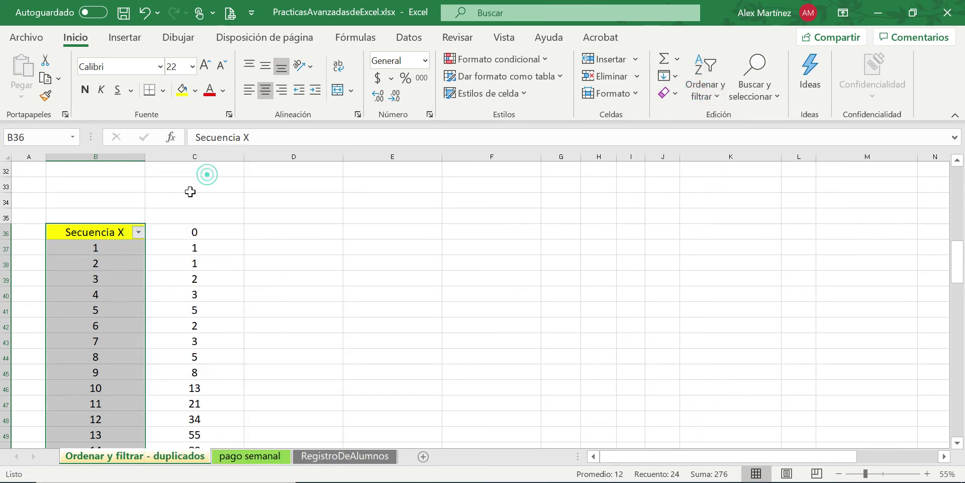
# Step: Try sorting the copied Secuencia X column with its formulas still in place, check the result, and undo the sort
pyautogui.click(480, 337)
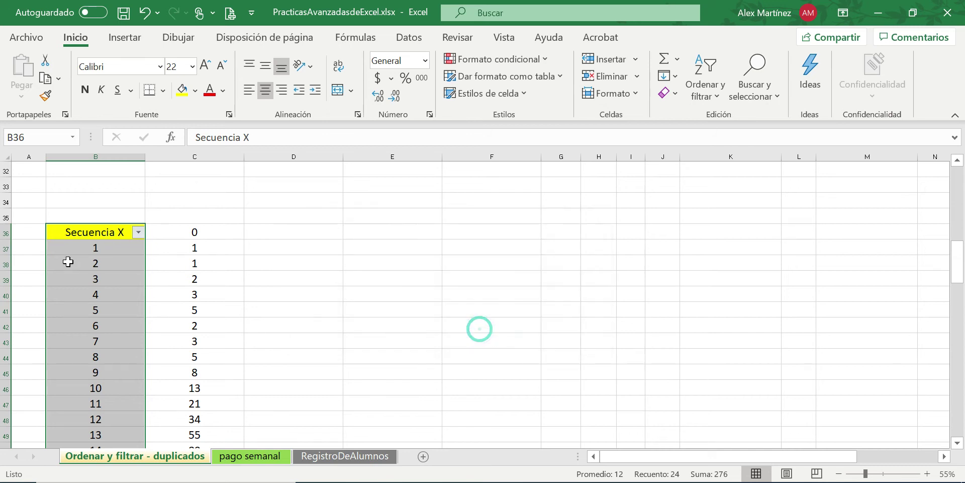
pyautogui.scroll(-4, 88, 300)
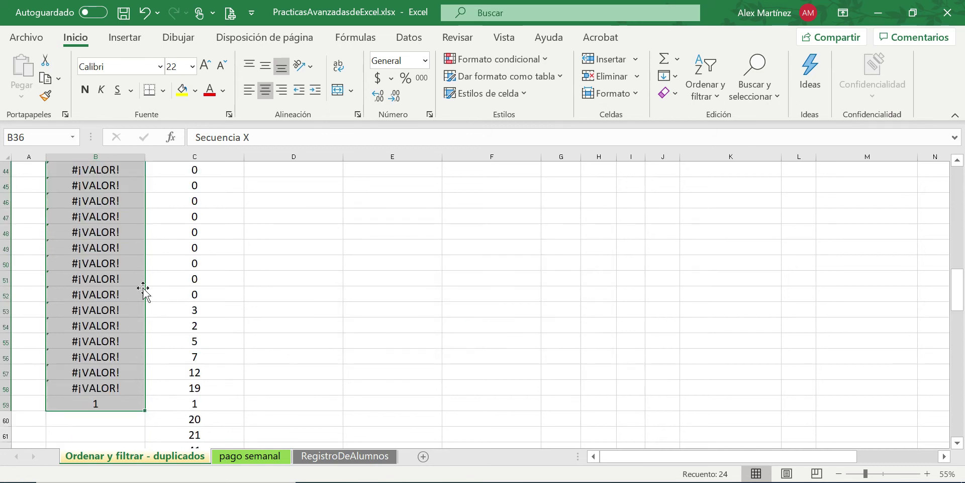
pyautogui.scroll(5, 102, 311)
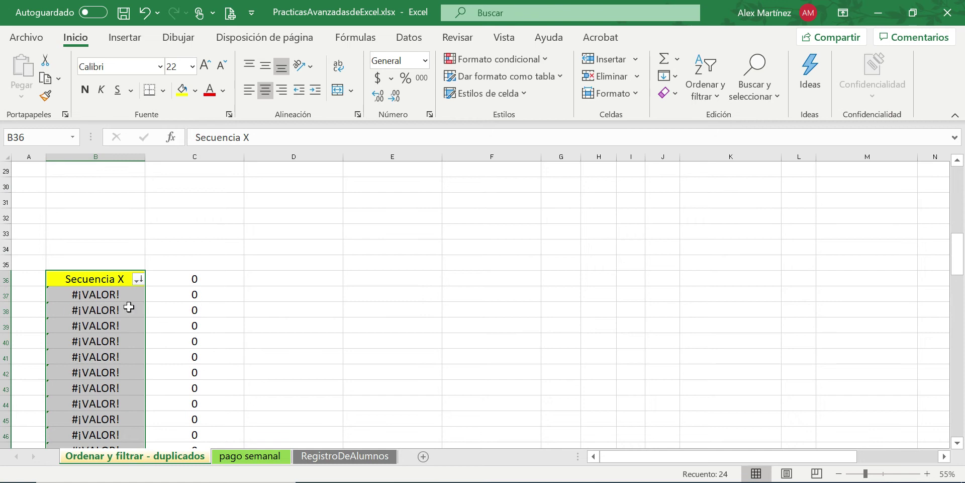
pyautogui.hotkey('ctrl', 'z')
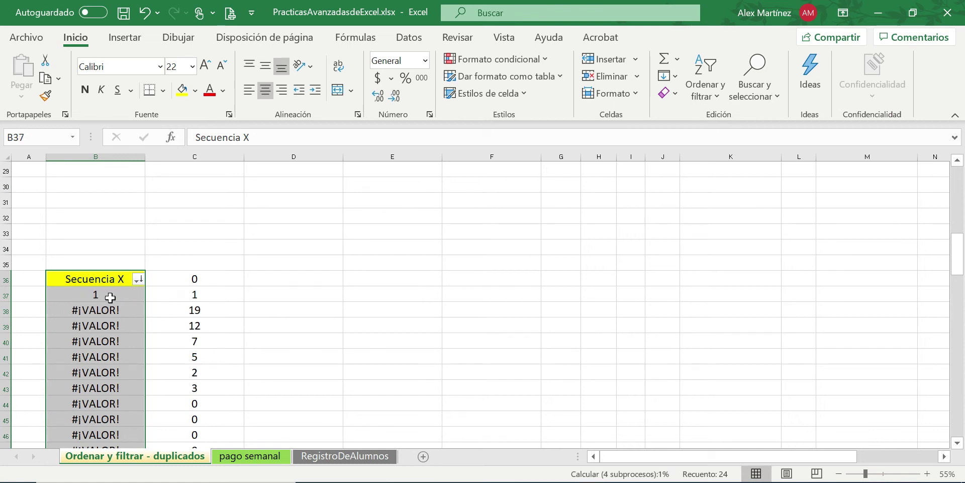
# Step: Replace the formulas in the copied Secuencia X numbers, B37:B59, with their plain values
pyautogui.click(120, 295)
pyautogui.hotkey('ctrl', 'shift', 'Down')
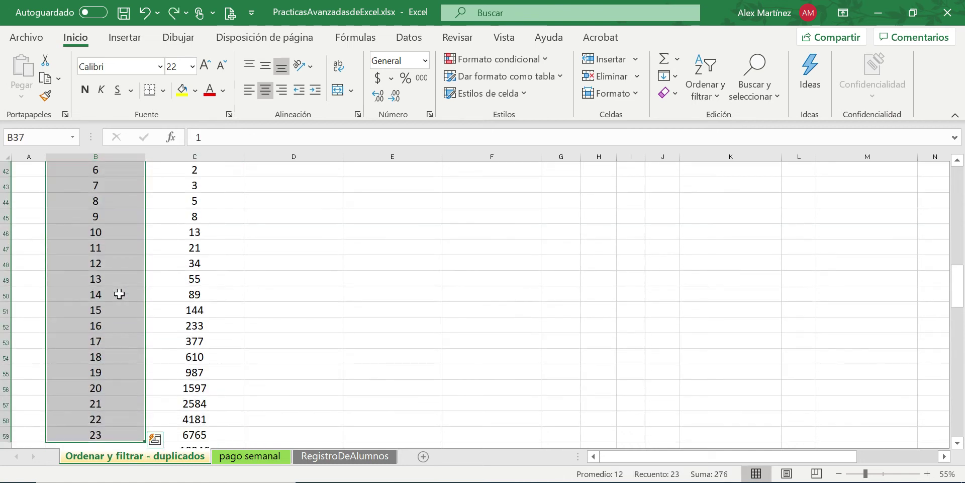
pyautogui.hotkey('ctrl', 'c')
pyautogui.rightClick(84, 268)
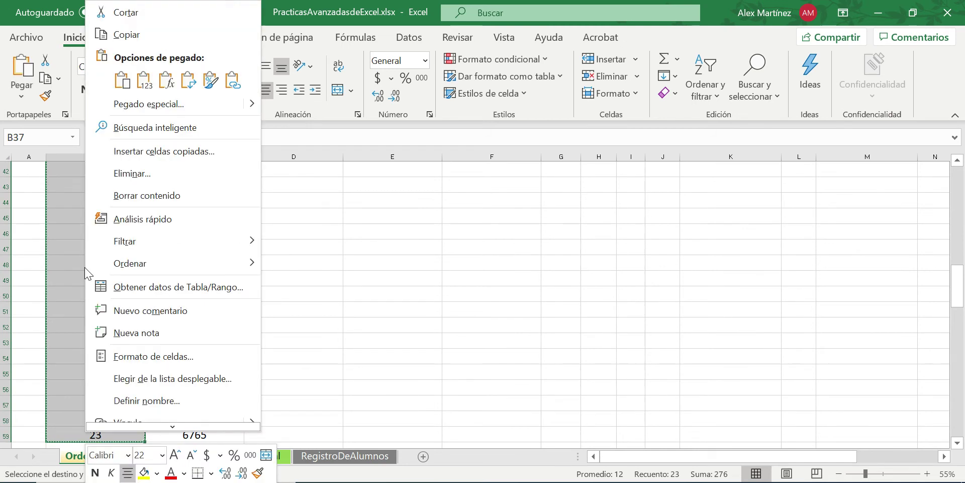
pyautogui.click(142, 81)
# Step: Sort the copied Secuencia X column from largest to smallest, expanding the selection to the adjacent data
pyautogui.scroll(5, 86, 226)
pyautogui.click(90, 230)
pyautogui.click(135, 294)
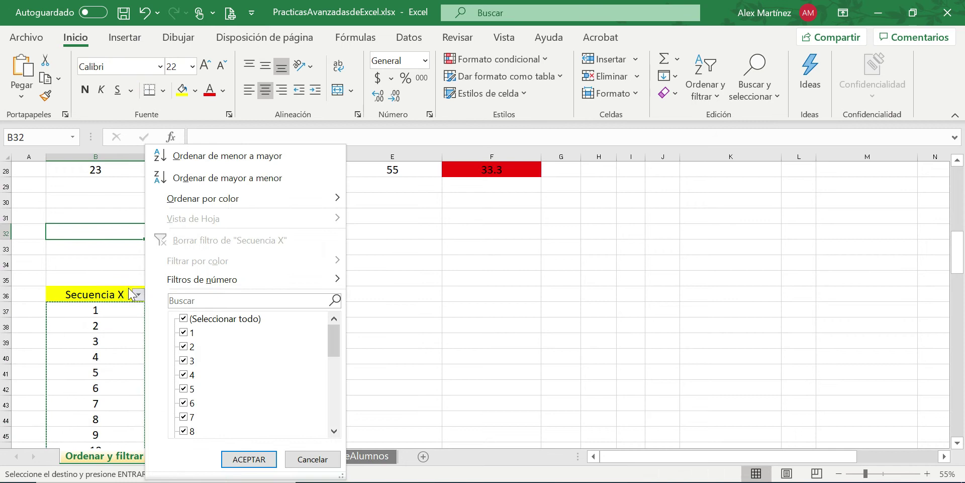
pyautogui.click(216, 178)
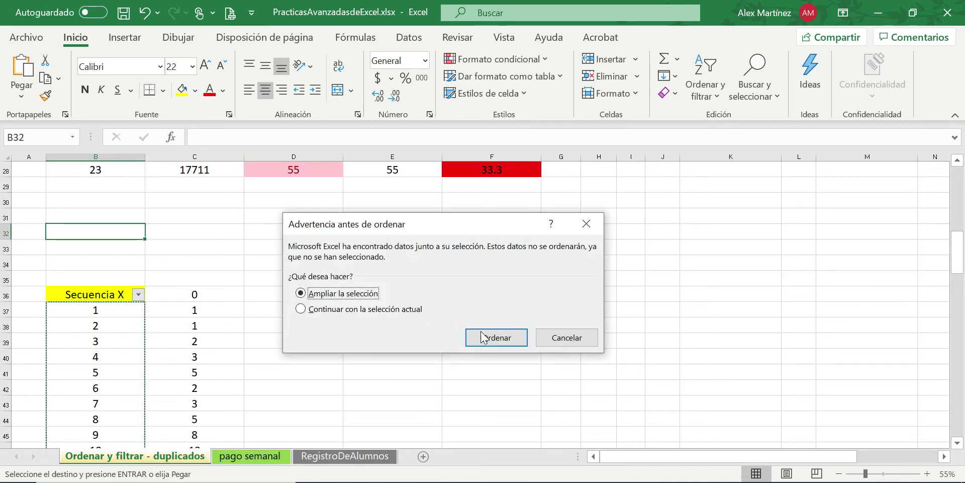
pyautogui.click(480, 336)
# Step: Examine the sorted Secuencia X copy and the formulas in the neighbouring column C down to C66
pyautogui.click(123, 339)
pyautogui.moveTo(124, 308); pyautogui.dragTo(105, 400)
pyautogui.click(124, 295)
pyautogui.moveTo(198, 263); pyautogui.dragTo(187, 401)
pyautogui.scroll(-4, 198, 297)
pyautogui.click(195, 294)
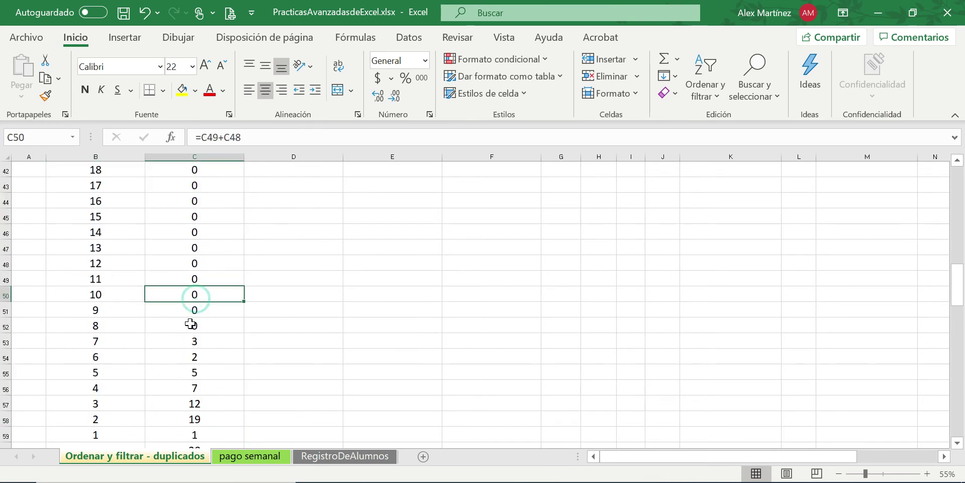
pyautogui.scroll(-4, 191, 326)
pyautogui.click(193, 354)
pyautogui.scroll(-3, 191, 342)
pyautogui.scroll(7, 192, 334)
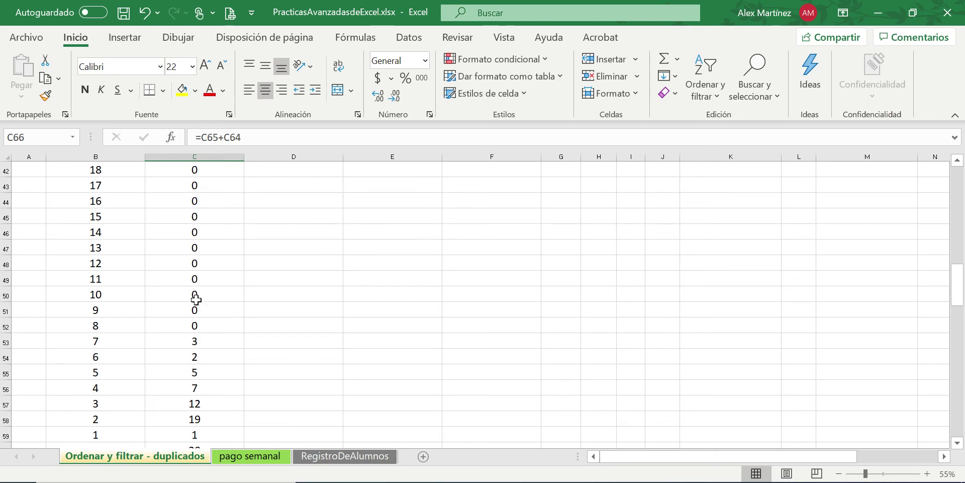
pyautogui.scroll(5, 196, 299)
# Step: Clear the sort state from the copied Secuencia X filter and check which sort and filter options are available
pyautogui.click(91, 311)
pyautogui.click(702, 86)
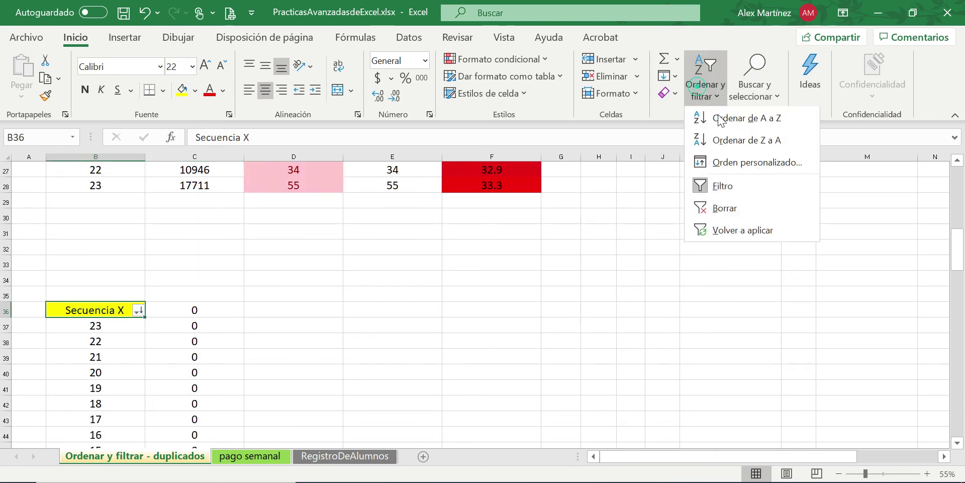
pyautogui.click(716, 209)
pyautogui.click(275, 311)
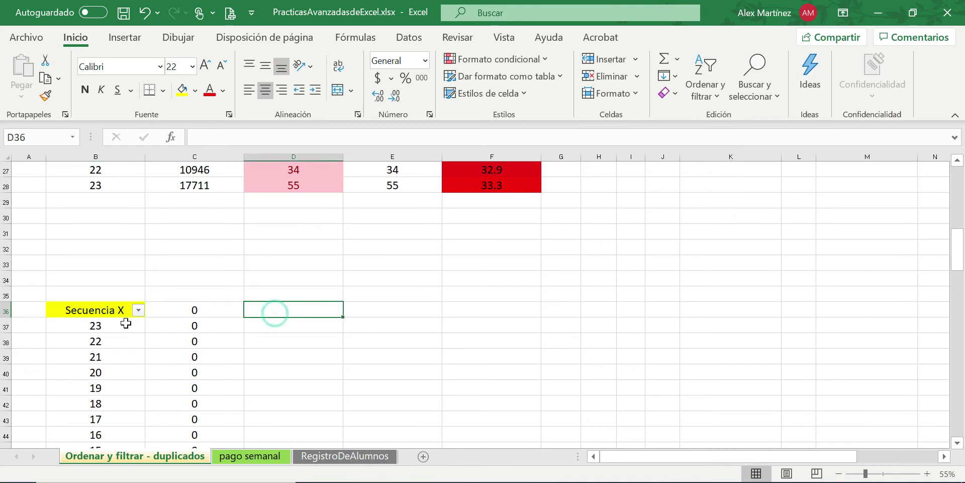
pyautogui.click(86, 311)
pyautogui.click(704, 80)
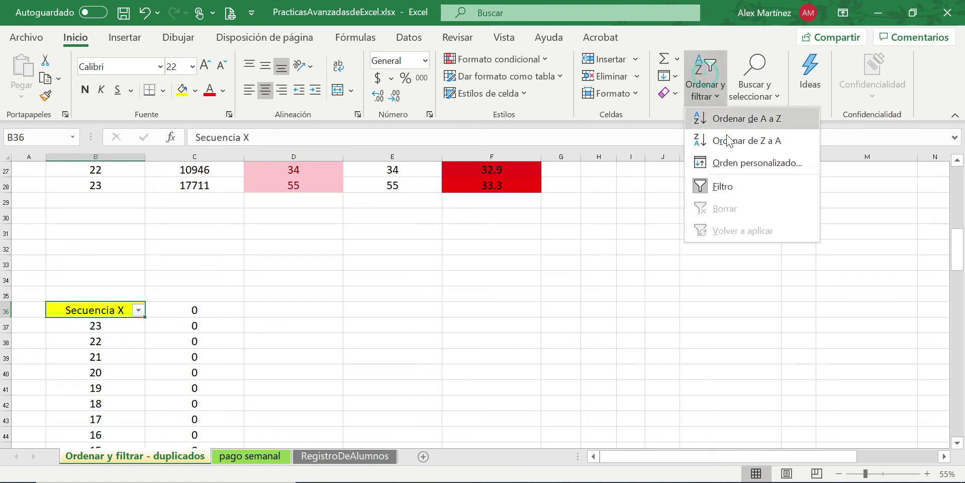
pyautogui.click(576, 280)
# Step: Enter the test numbers 1, 2 and 3 in cells E36 to E38
pyautogui.click(371, 325)
pyautogui.click(400, 303)
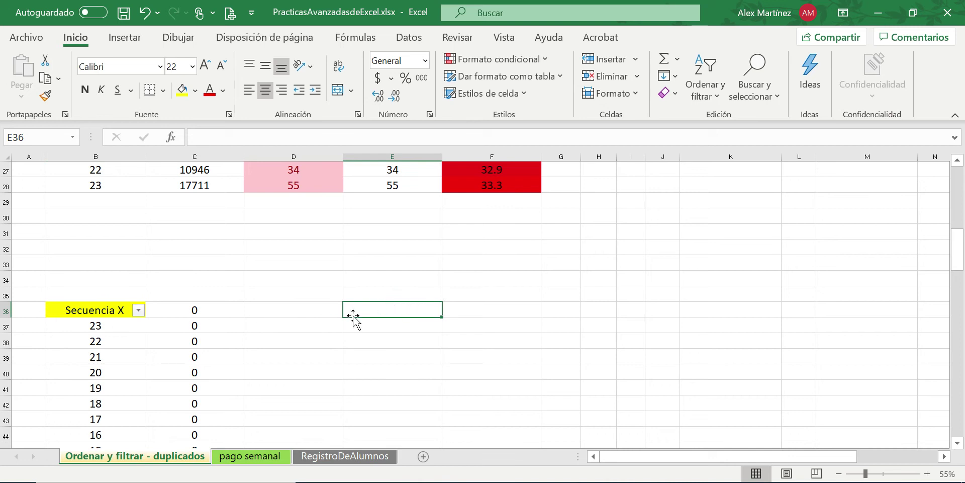
pyautogui.write('1')
pyautogui.press('Return')
pyautogui.write('2')
pyautogui.press('Return')
pyautogui.write('3')
pyautogui.press('Return')
# Step: Remove the filter from the copied Secuencia X column and apply a filter to E36:E39 instead
pyautogui.moveTo(397, 312); pyautogui.dragTo(397, 341)
pyautogui.click(709, 93)
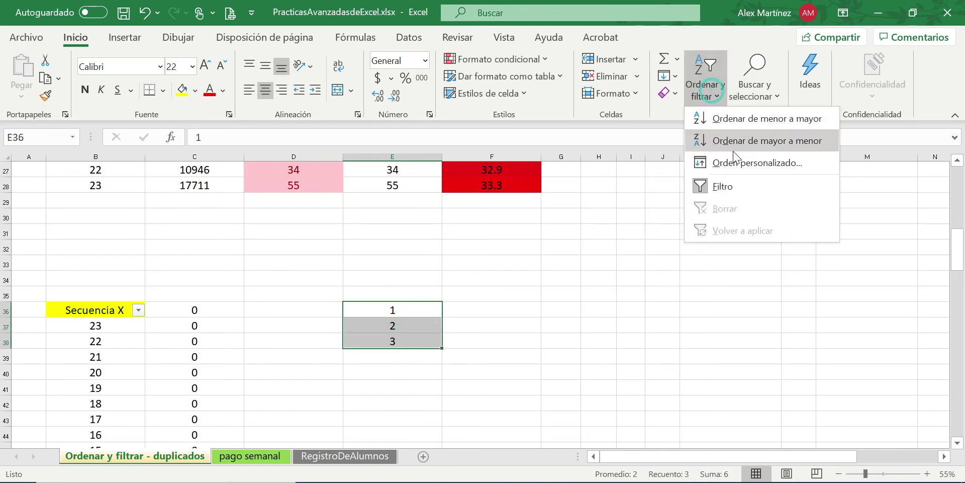
pyautogui.click(724, 187)
pyautogui.click(524, 327)
pyautogui.moveTo(437, 309); pyautogui.dragTo(397, 357)
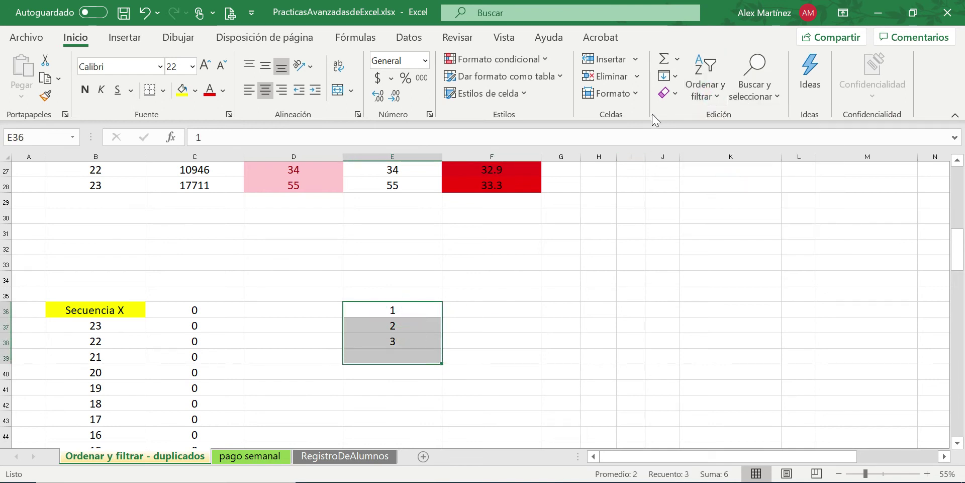
pyautogui.click(706, 75)
pyautogui.click(720, 185)
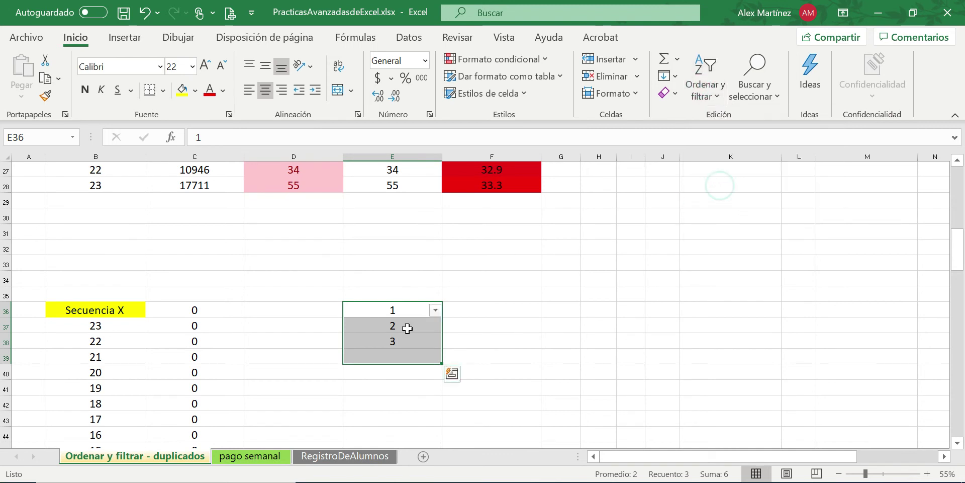
pyautogui.click(520, 313)
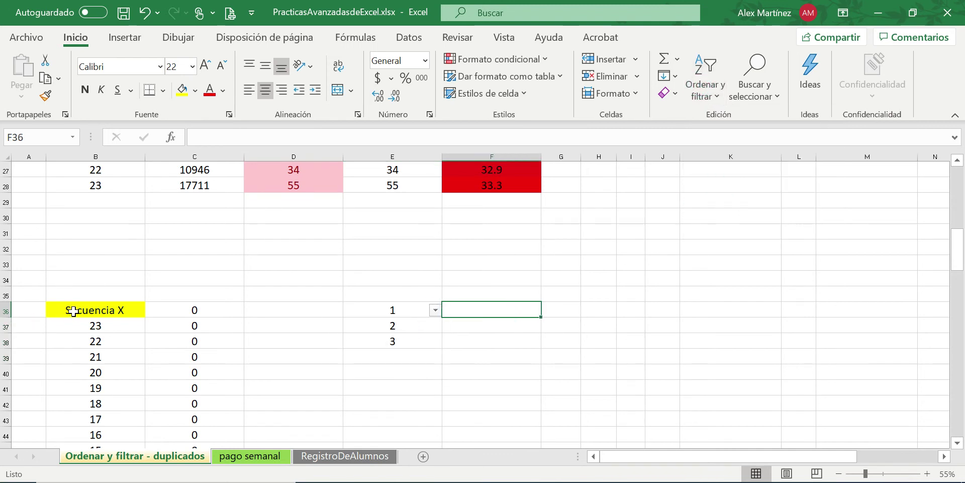
# Step: Review the copied Secuencia X list and select the practice area from B34 across to column E
pyautogui.click(105, 312)
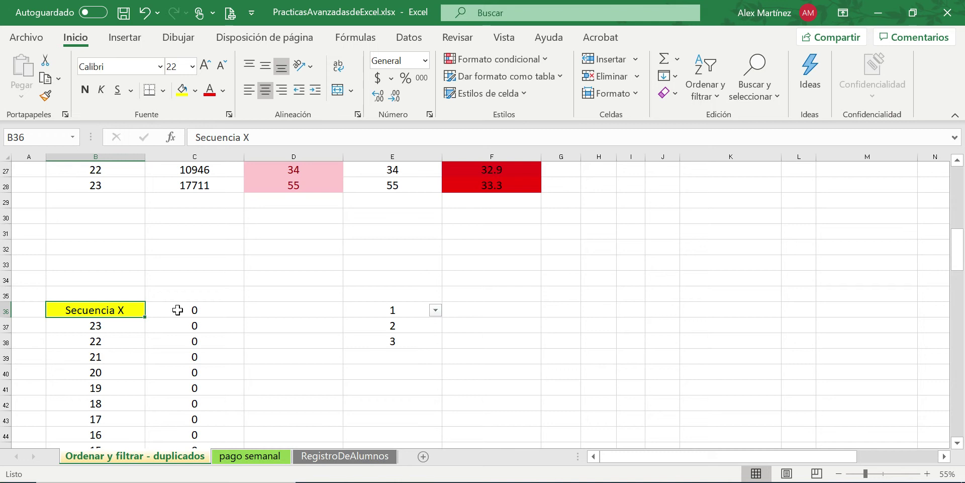
pyautogui.moveTo(99, 308); pyautogui.dragTo(109, 372)
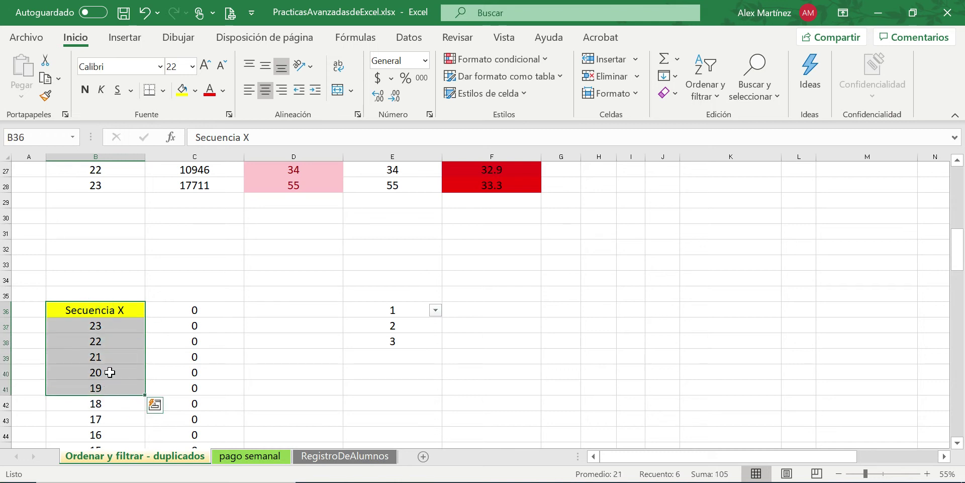
pyautogui.moveTo(103, 326); pyautogui.dragTo(95, 366)
pyautogui.press('Right')
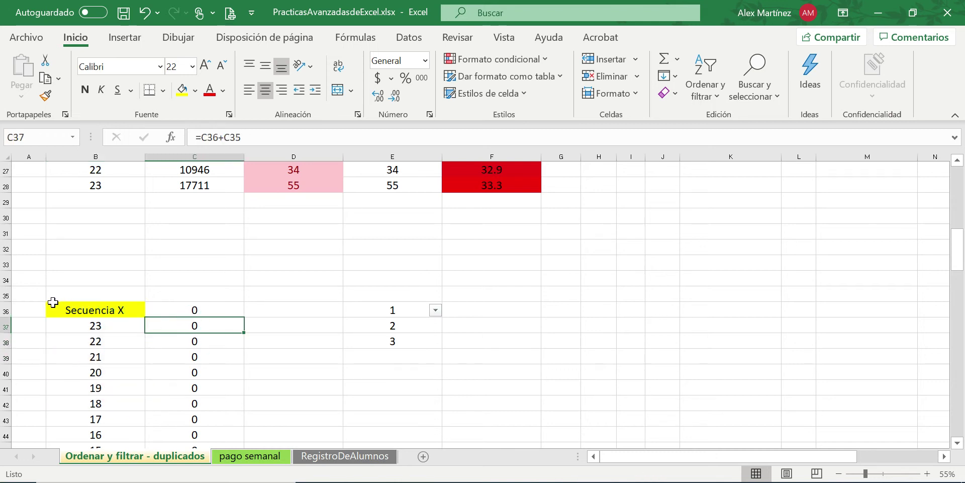
pyautogui.moveTo(57, 282); pyautogui.dragTo(416, 401)
pyautogui.scroll(13, 438, 392)
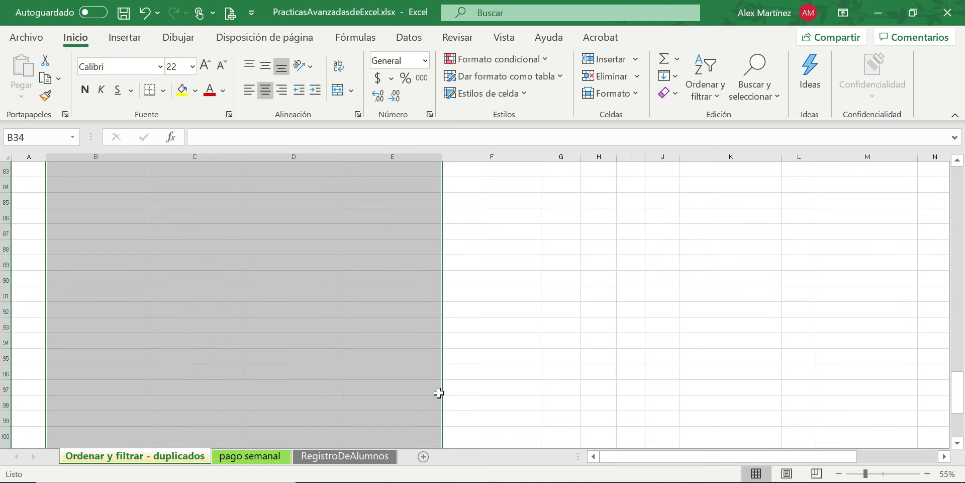
pyautogui.scroll(18, 439, 393)
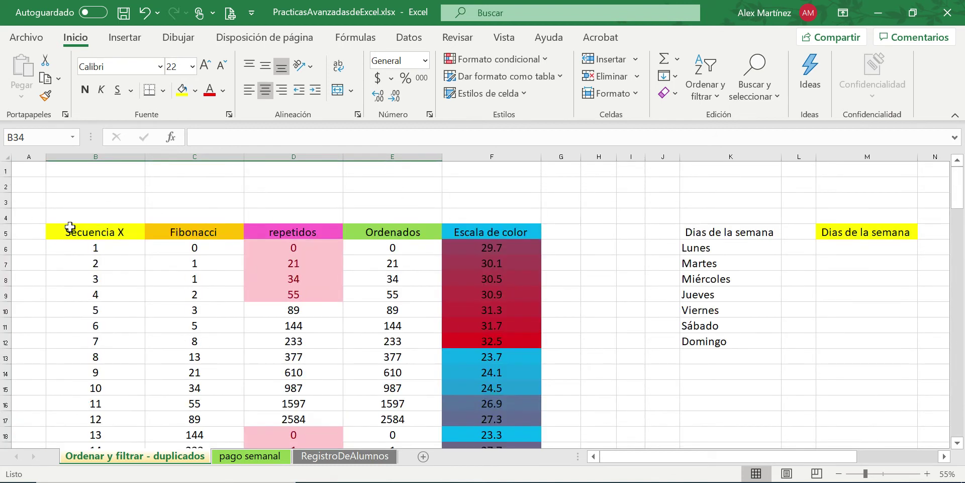
# Step: Select the whole main table with its headers, from B5 to F28
pyautogui.click(100, 234)
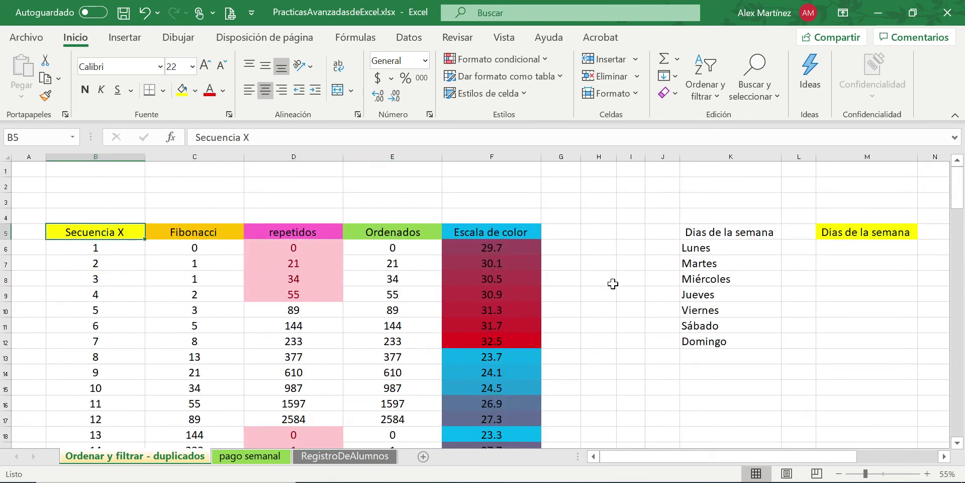
pyautogui.hotkey('shift', 'Right')
pyautogui.hotkey('shift', 'Right')
pyautogui.hotkey('shift', 'Right')
pyautogui.hotkey('shift', 'Right')
pyautogui.hotkey('ctrl', 'shift', 'Down')
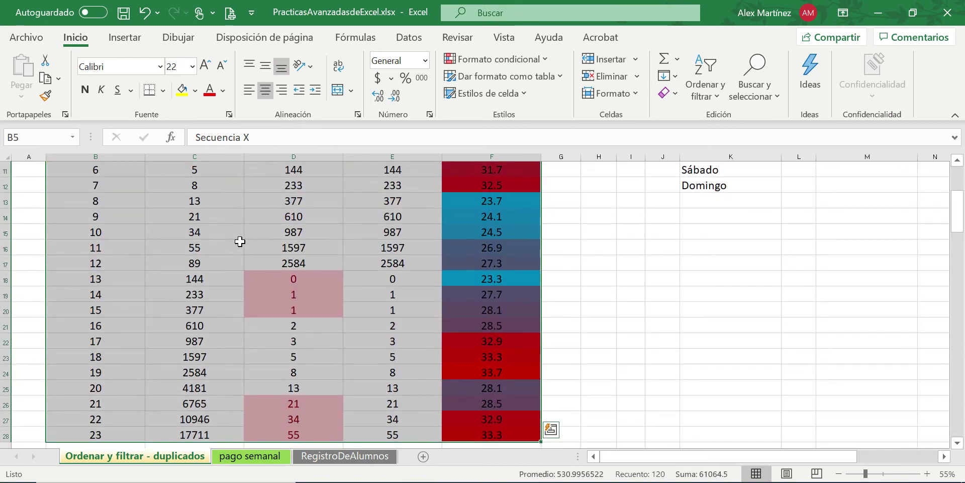
# Step: Inspect individual cells in the main table's Fibonacci, repetidos and Secuencia X columns to see which hold formulas
pyautogui.click(240, 242)
pyautogui.scroll(3, 112, 257)
pyautogui.press('Up')
pyautogui.press('Up')
pyautogui.press('Up')
pyautogui.press('Up')
pyautogui.press('Up')
pyautogui.press('Up')
pyautogui.press('Up')
pyautogui.click(189, 237)
pyautogui.click(191, 325)
pyautogui.click(191, 387)
pyautogui.click(294, 325)
pyautogui.click(190, 372)
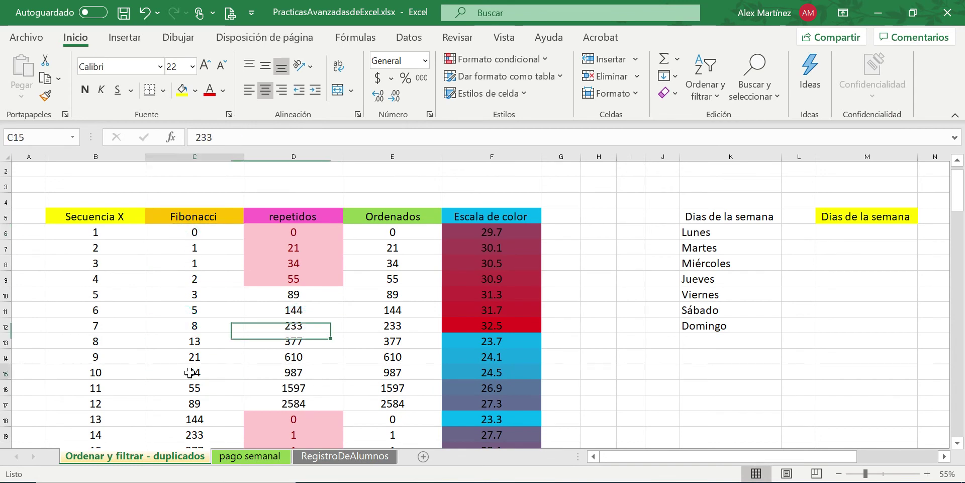
pyautogui.click(192, 277)
pyautogui.click(200, 248)
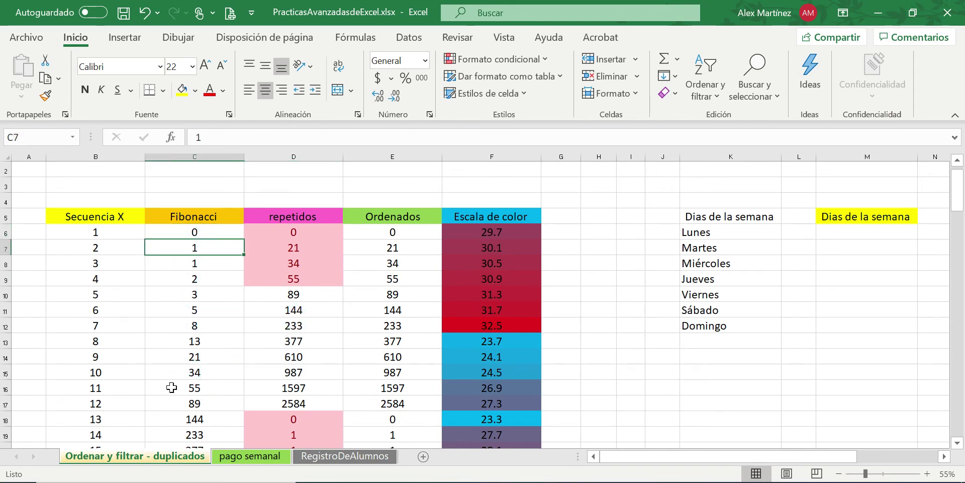
pyautogui.click(176, 370)
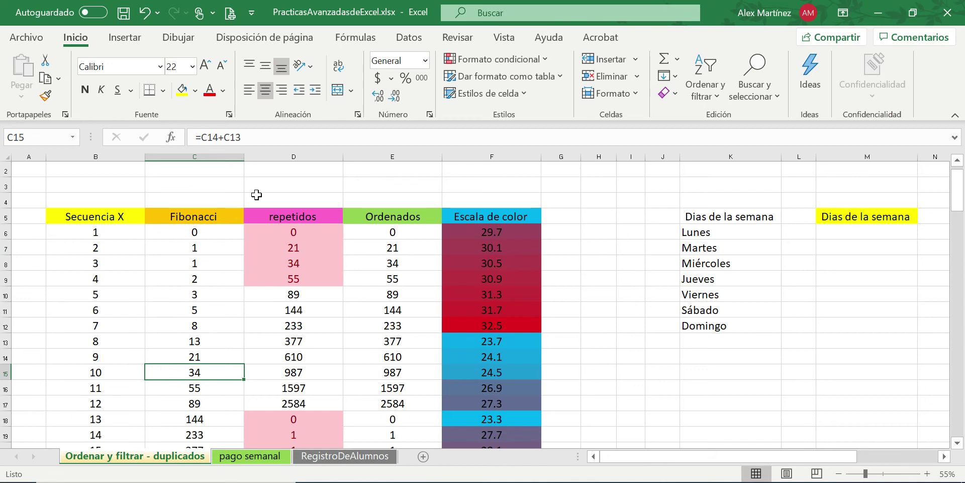
pyautogui.moveTo(199, 232); pyautogui.dragTo(194, 372)
pyautogui.click(112, 276)
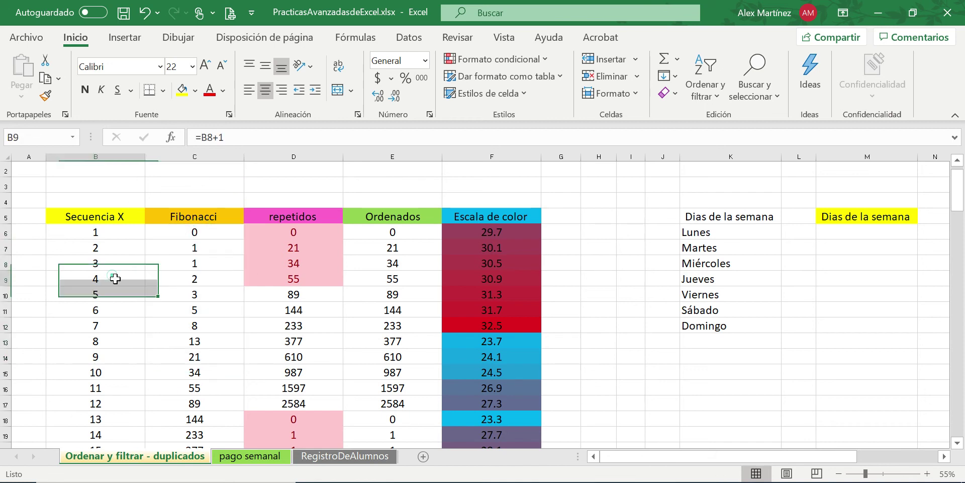
# Step: Convert the main table's data in B6:F28 to static values by copying it and pasting values only in place
pyautogui.moveTo(98, 233); pyautogui.dragTo(485, 418)
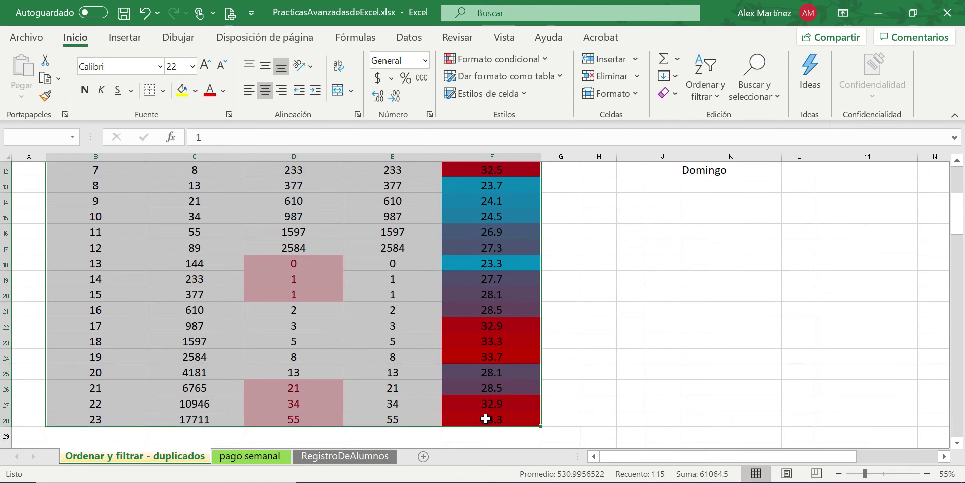
pyautogui.click(46, 78)
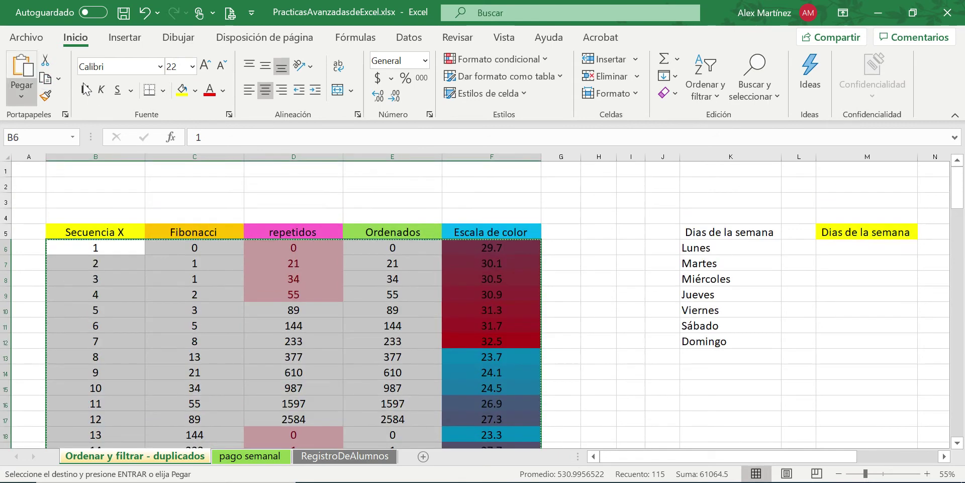
pyautogui.click(22, 98)
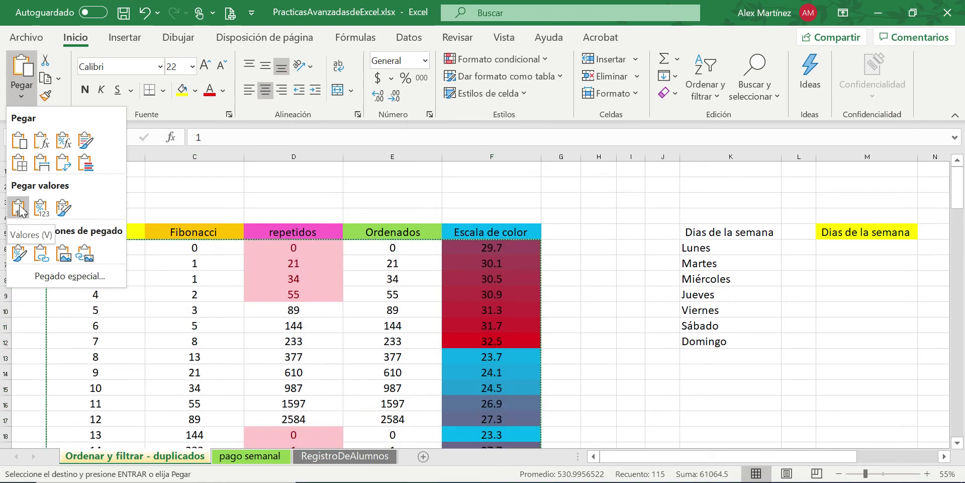
pyautogui.click(19, 210)
# Step: Check the contents of cells in the Secuencia X and Fibonacci columns for plain values instead of formulas
pyautogui.click(173, 322)
pyautogui.click(87, 332)
pyautogui.click(151, 354)
pyautogui.click(100, 356)
pyautogui.click(80, 373)
pyautogui.click(87, 400)
pyautogui.click(176, 399)
pyautogui.scroll(-2, 201, 362)
pyautogui.click(193, 328)
pyautogui.click(93, 357)
pyautogui.click(200, 375)
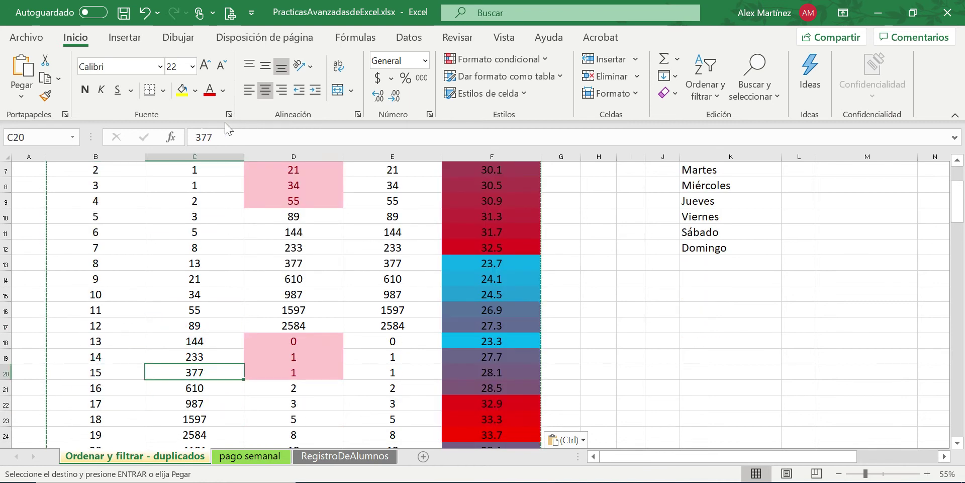
pyautogui.click(222, 137)
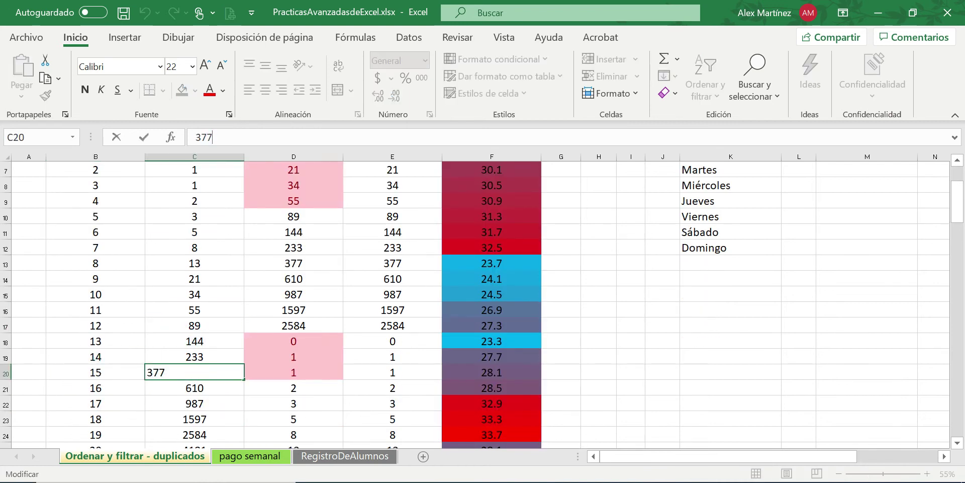
pyautogui.click(96, 372)
pyautogui.click(194, 403)
pyautogui.scroll(2, 195, 379)
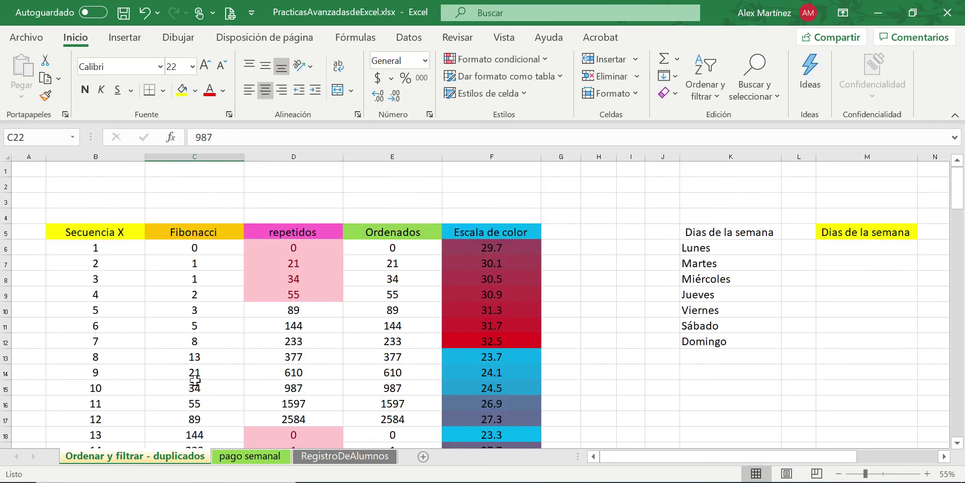
# Step: Format the range B5:F28 as a table with headers, using a light orange table style with a solid header row
pyautogui.click(102, 228)
pyautogui.hotkey('ctrl', 'shift', 'Right')
pyautogui.hotkey('ctrl', 'shift', 'Down')
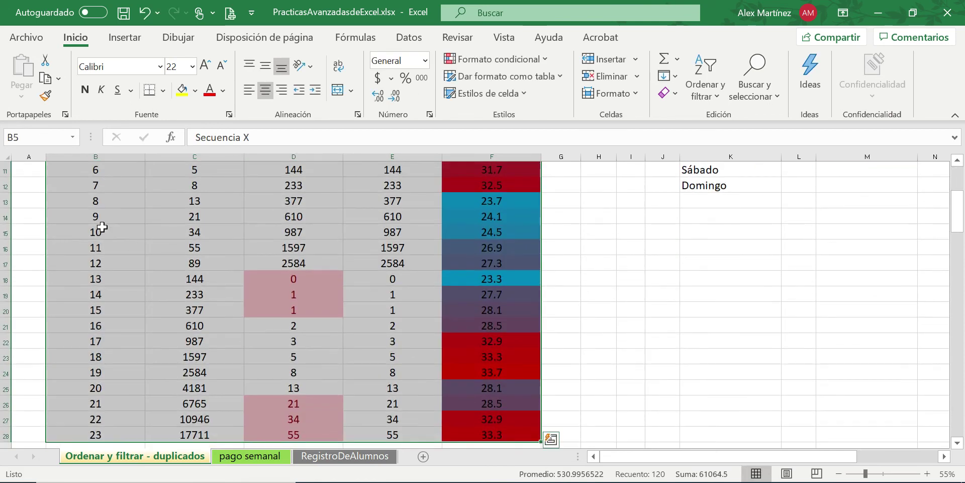
pyautogui.scroll(3, 290, 355)
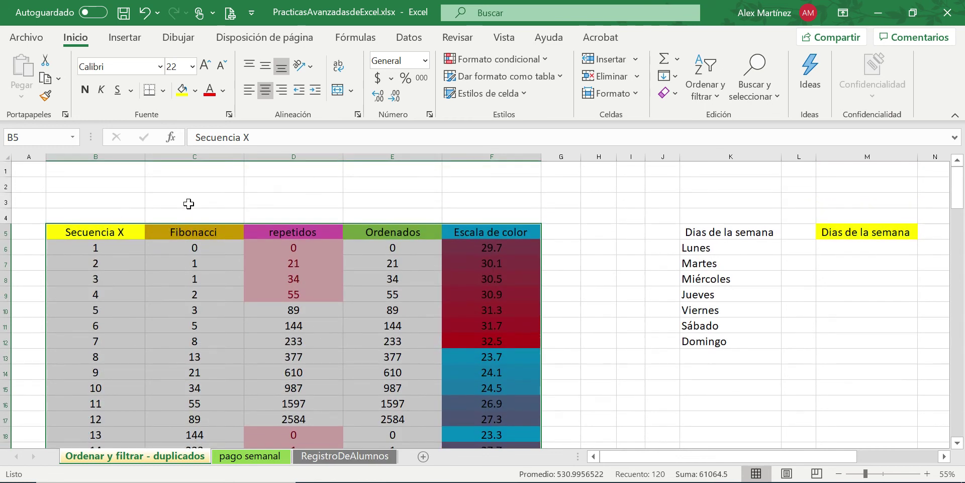
pyautogui.hotkey('ctrl', 't')
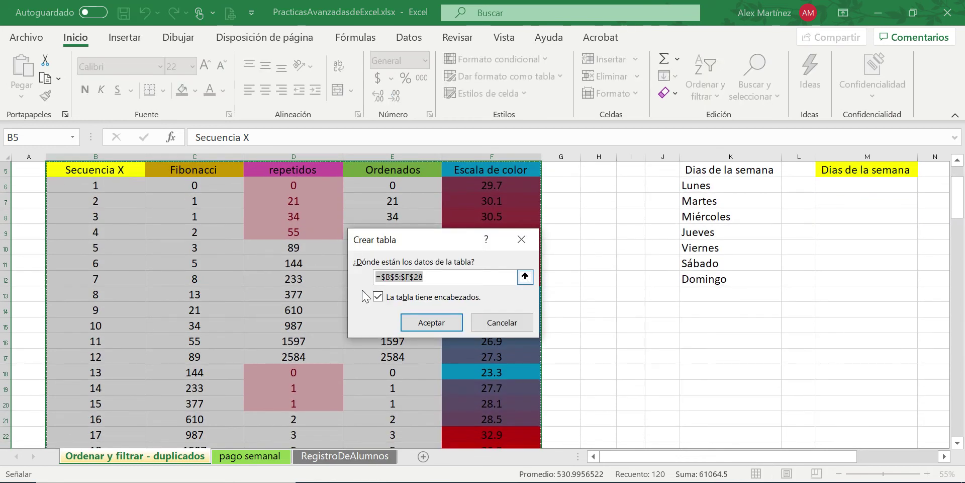
pyautogui.press('Return')
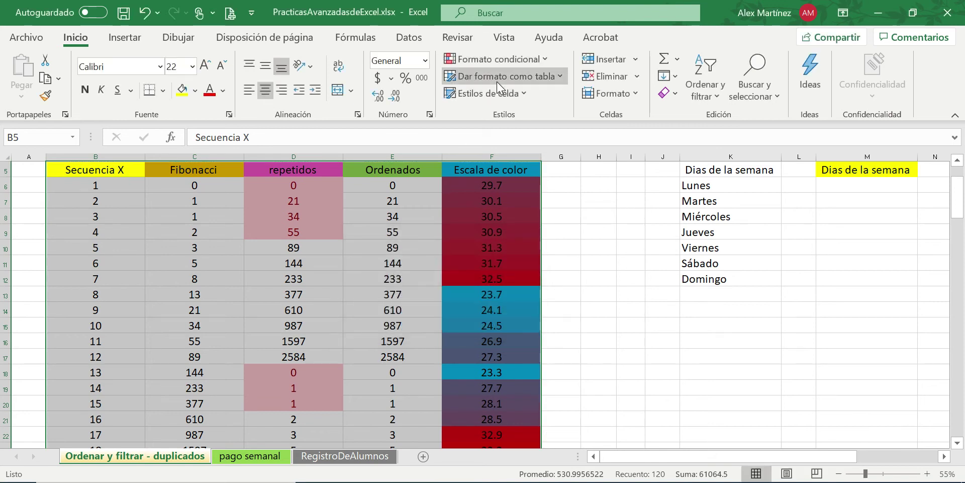
pyautogui.click(511, 79)
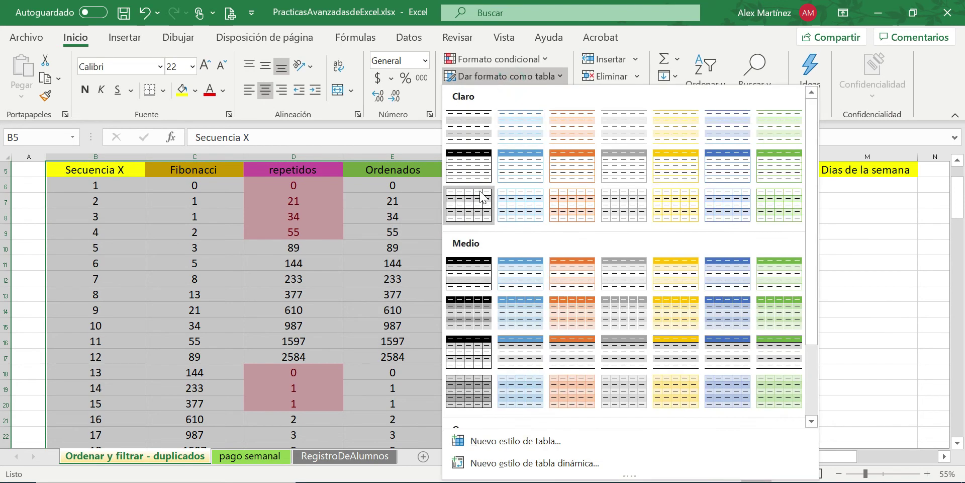
pyautogui.click(567, 171)
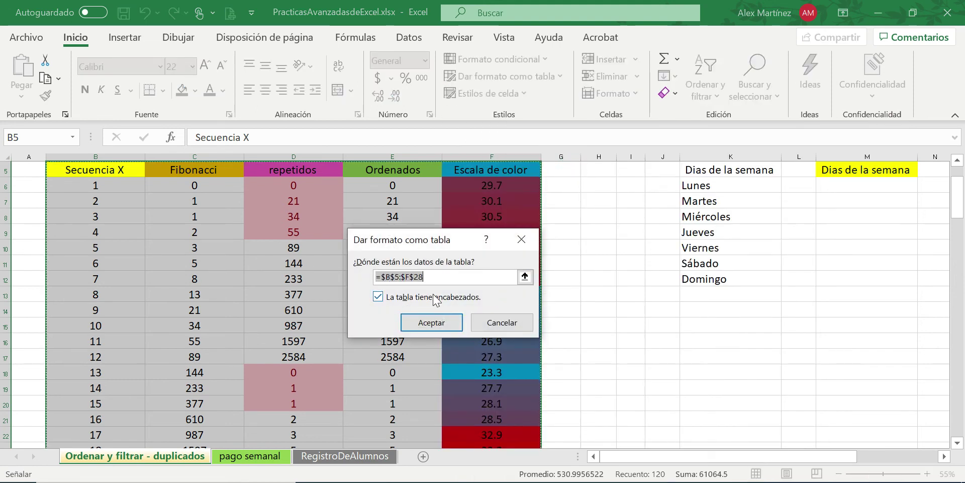
pyautogui.click(432, 325)
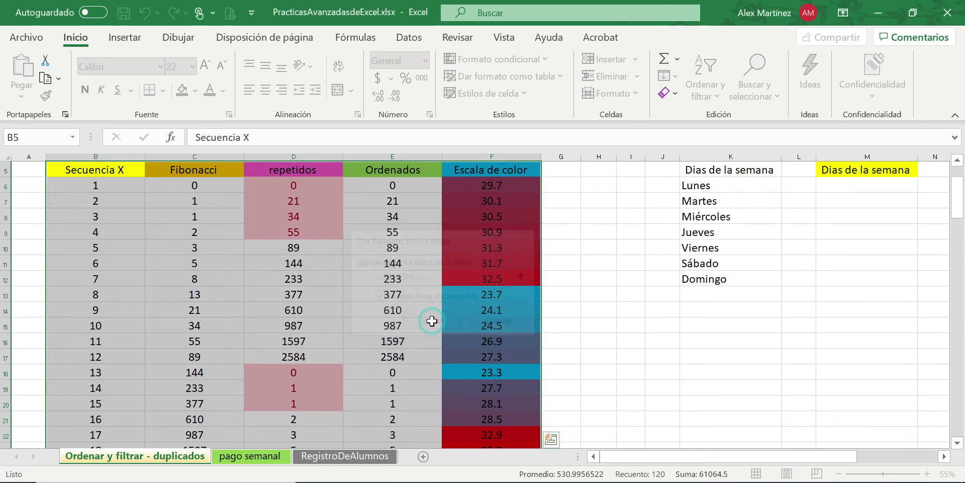
pyautogui.scroll(2, 123, 286)
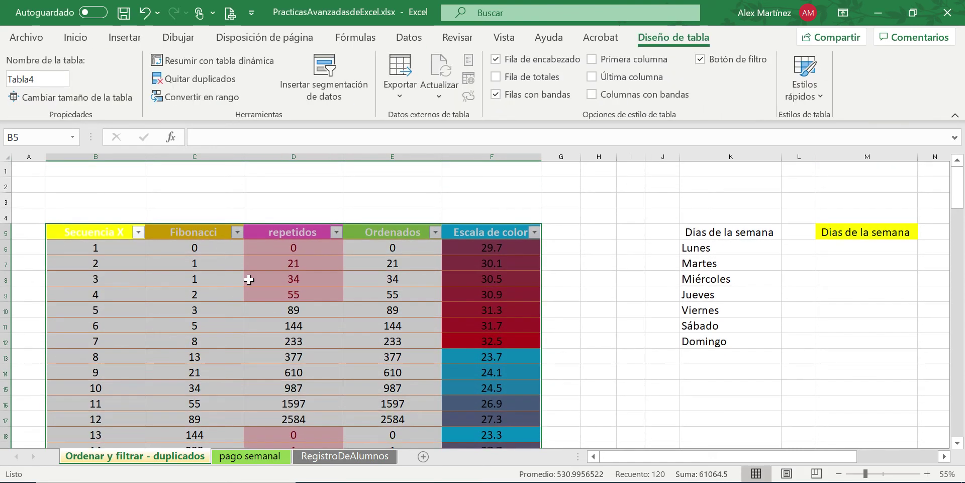
# Step: Set the font color of the table's header cells B5:F5 to black
pyautogui.click(166, 321)
pyautogui.moveTo(71, 234); pyautogui.dragTo(491, 232)
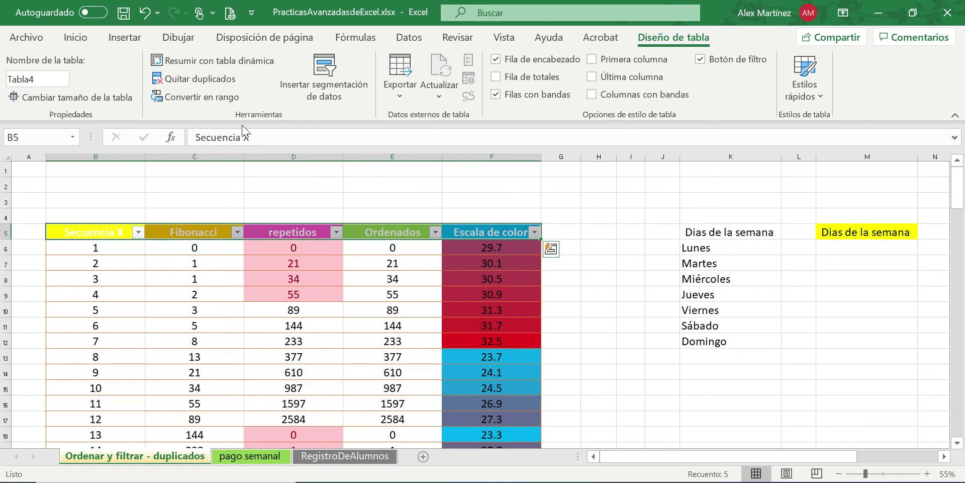
pyautogui.click(81, 38)
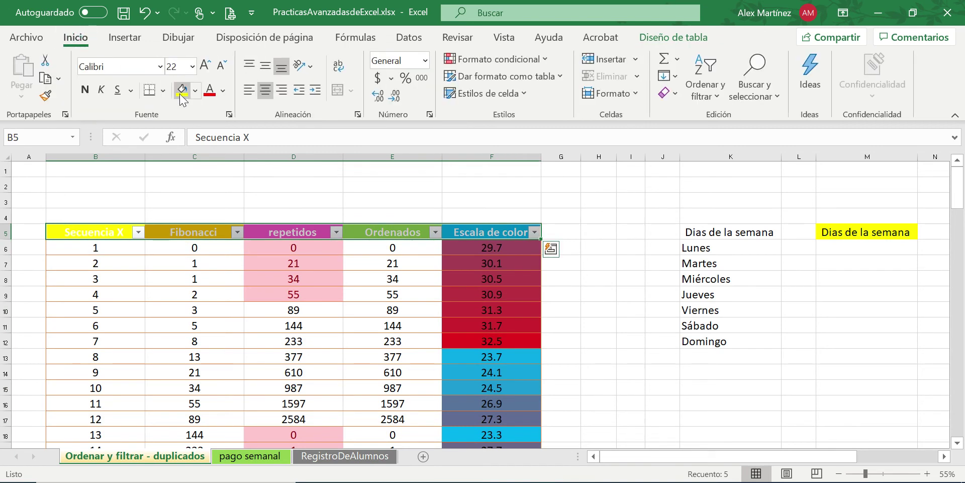
pyautogui.click(224, 91)
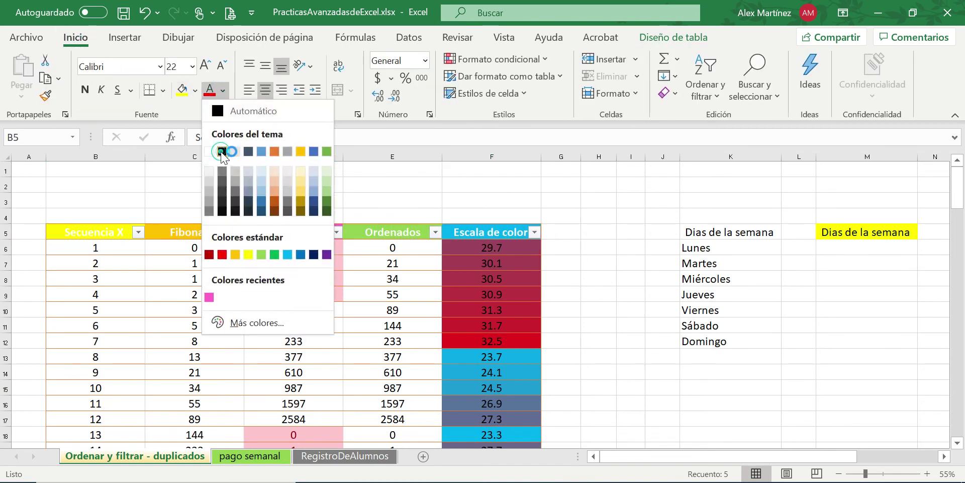
pyautogui.press('Escape')
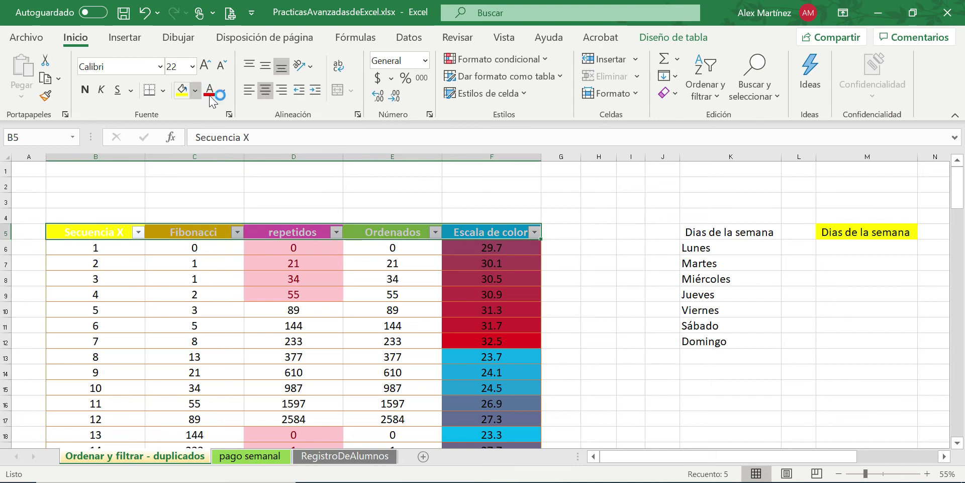
pyautogui.click(223, 91)
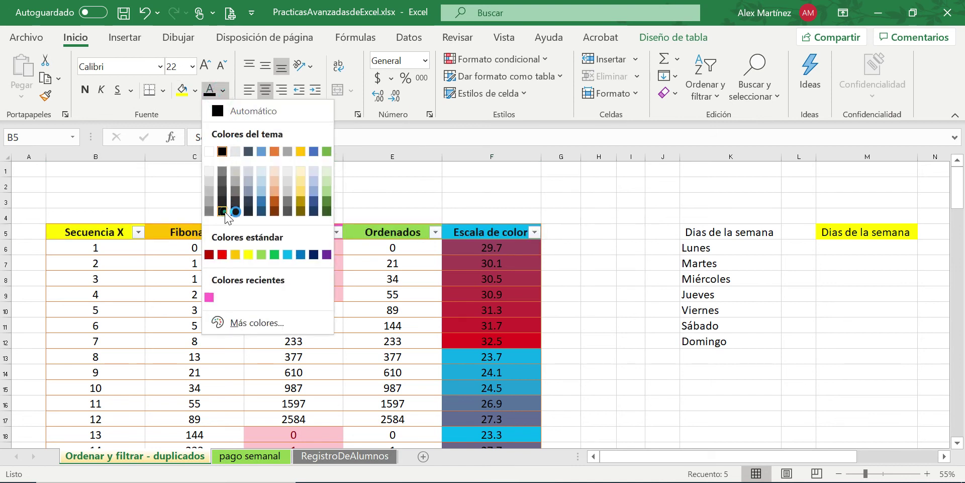
pyautogui.click(222, 211)
pyautogui.click(162, 214)
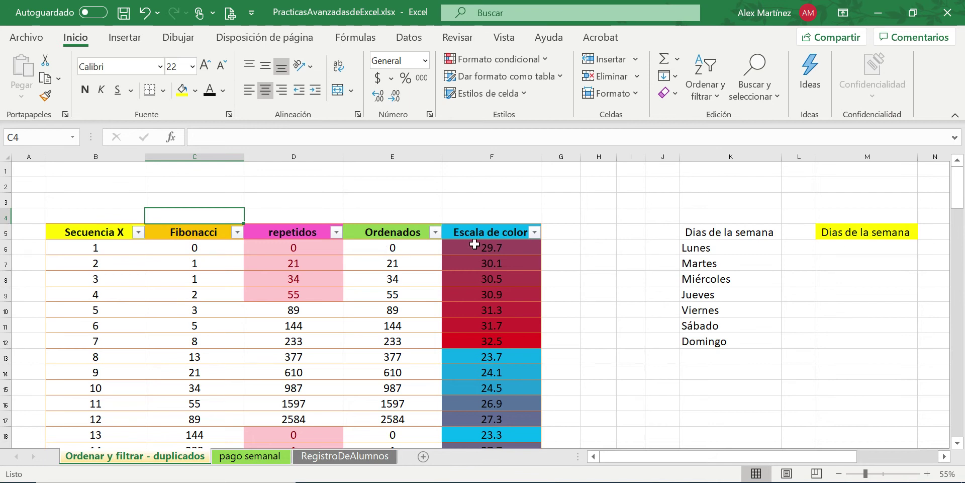
# Step: Sort the table by the Escala de color column from smallest to largest and check the resulting order
pyautogui.click(533, 231)
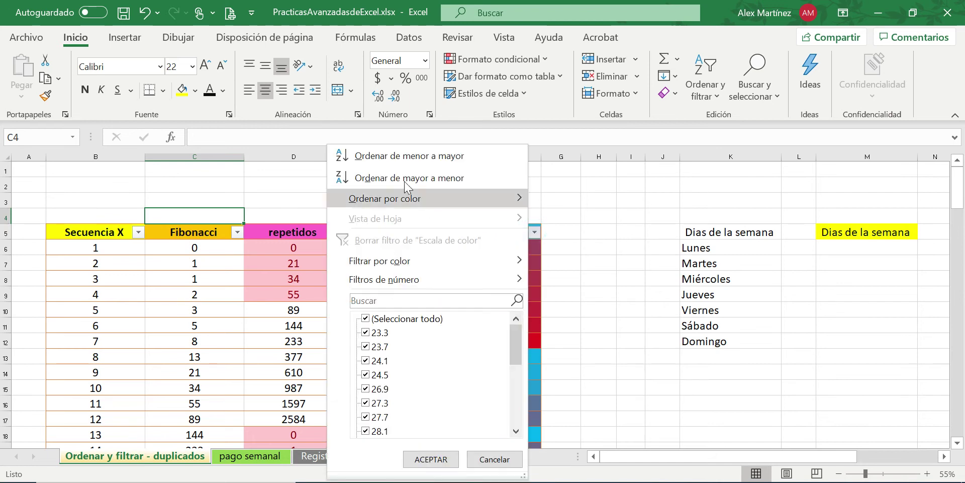
pyautogui.click(410, 156)
pyautogui.moveTo(501, 244); pyautogui.dragTo(493, 358)
pyautogui.click(497, 248)
pyautogui.scroll(-5, 496, 249)
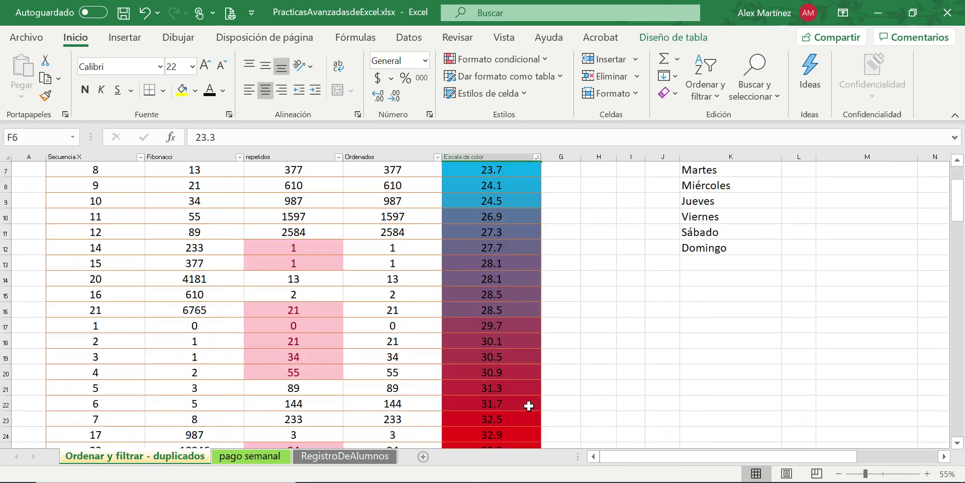
pyautogui.scroll(5, 505, 353)
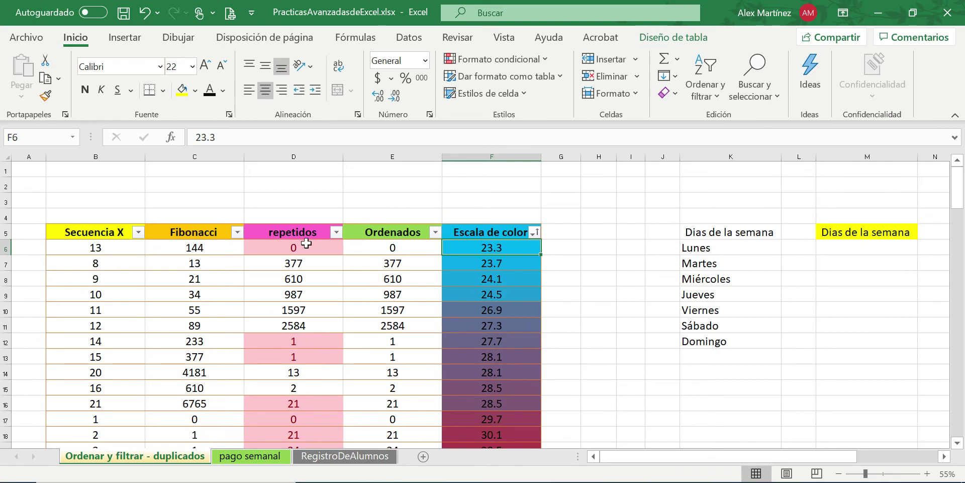
# Step: Sort the table by the Ordenados column from smallest to largest and review the duplicate values against the repetidos column
pyautogui.moveTo(407, 236); pyautogui.dragTo(379, 387)
pyautogui.click(377, 358)
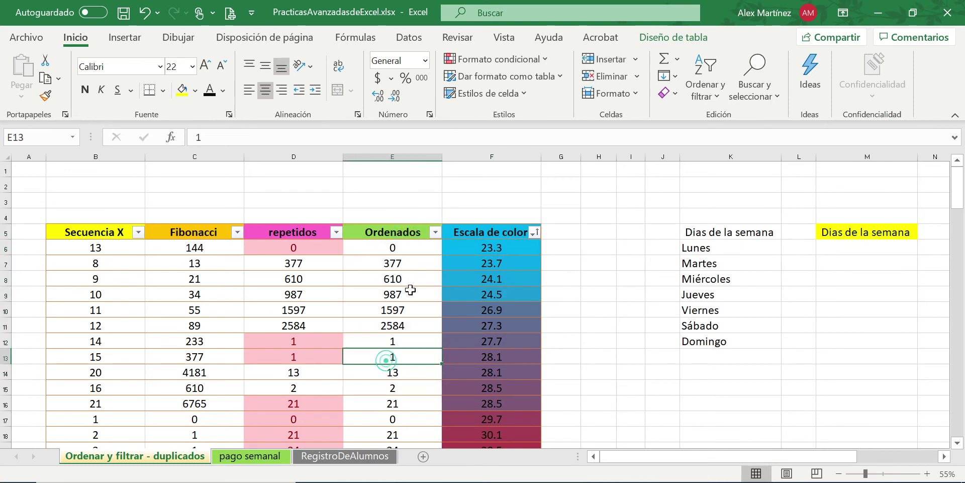
pyautogui.click(436, 232)
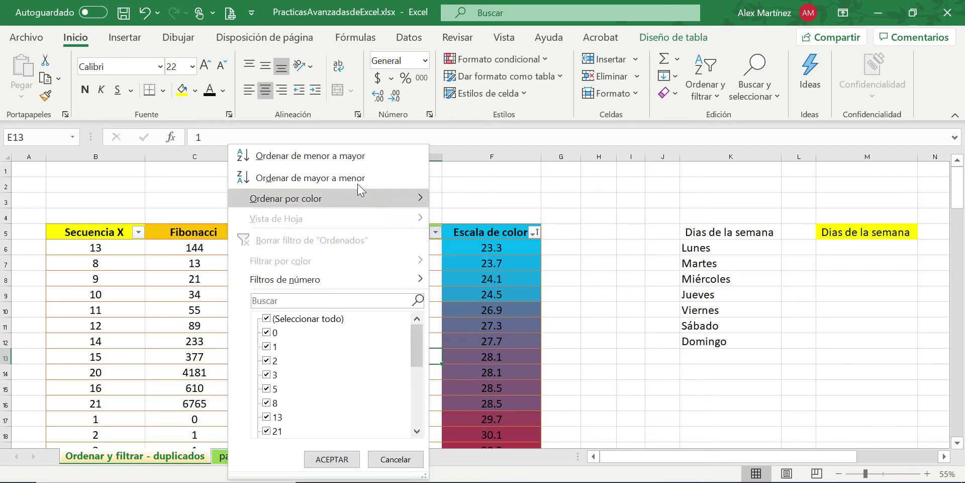
pyautogui.click(351, 157)
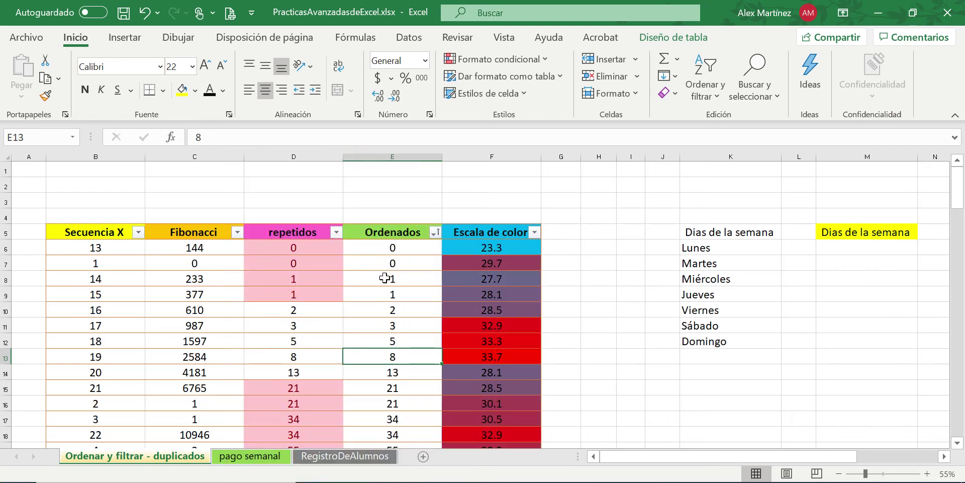
pyautogui.scroll(-5, 387, 282)
pyautogui.scroll(1, 266, 241)
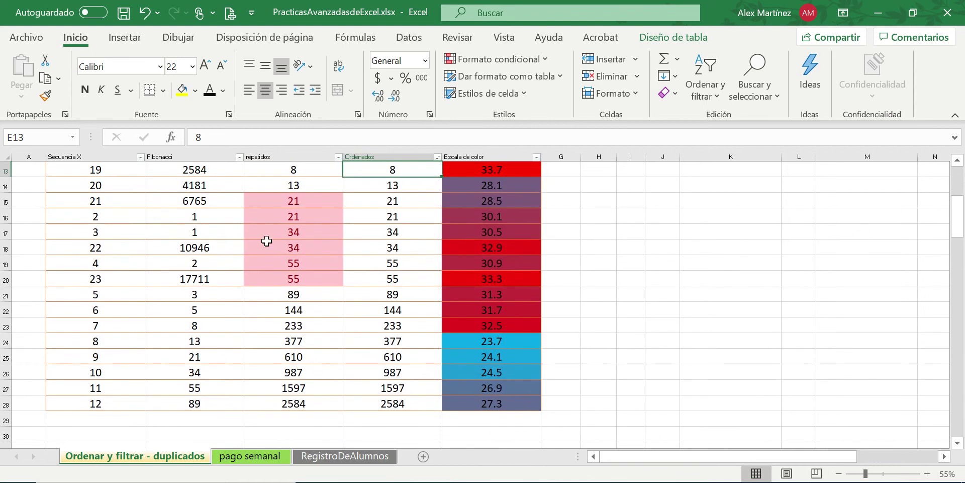
pyautogui.moveTo(289, 274); pyautogui.dragTo(367, 211)
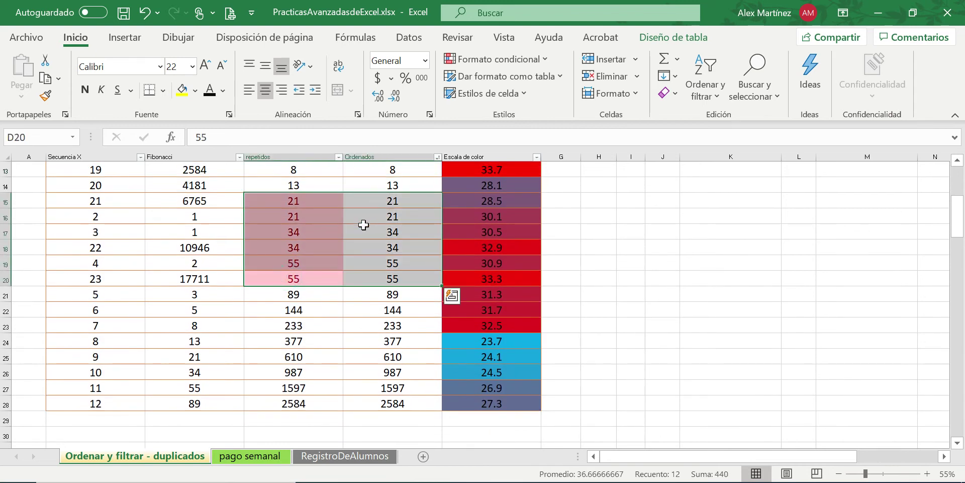
pyautogui.scroll(4, 335, 315)
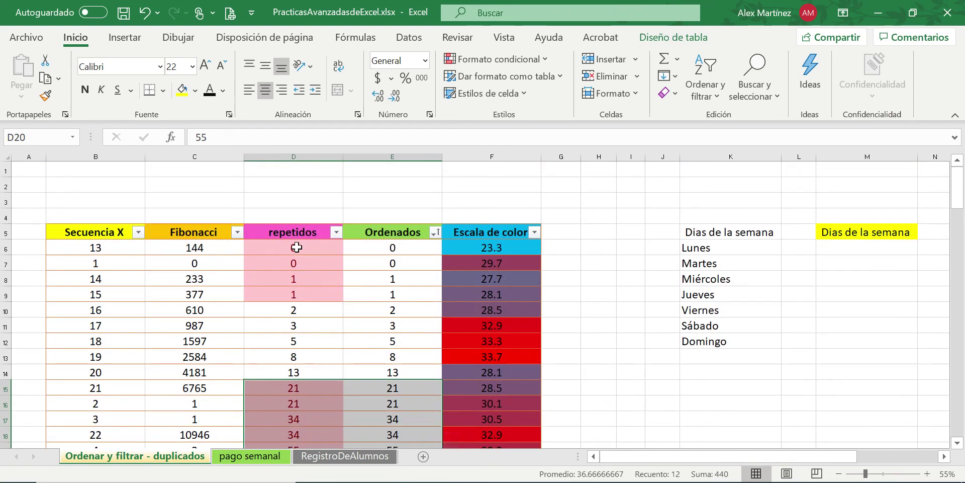
# Step: Sort the repetidos column by cell color with the pink duplicate cells first, and select that pink group
pyautogui.click(341, 232)
pyautogui.click(371, 276)
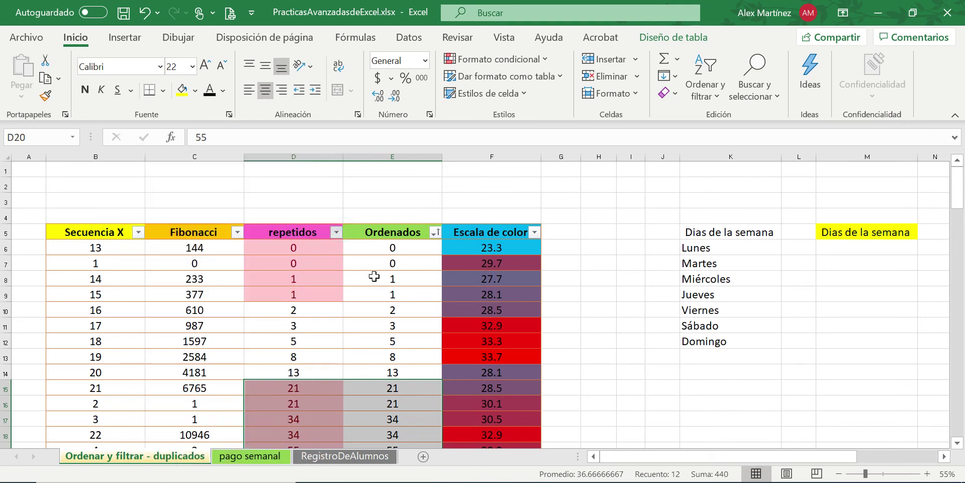
pyautogui.click(300, 260)
pyautogui.click(335, 231)
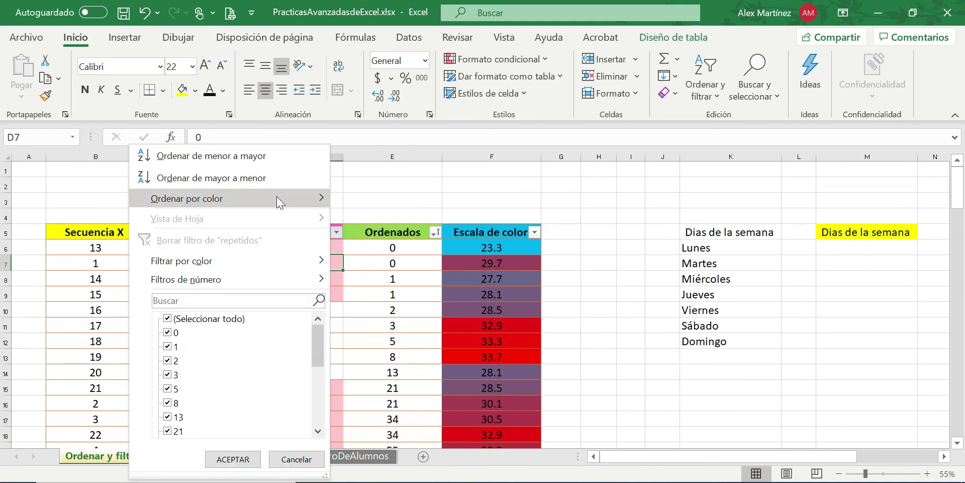
pyautogui.moveTo(276, 197)
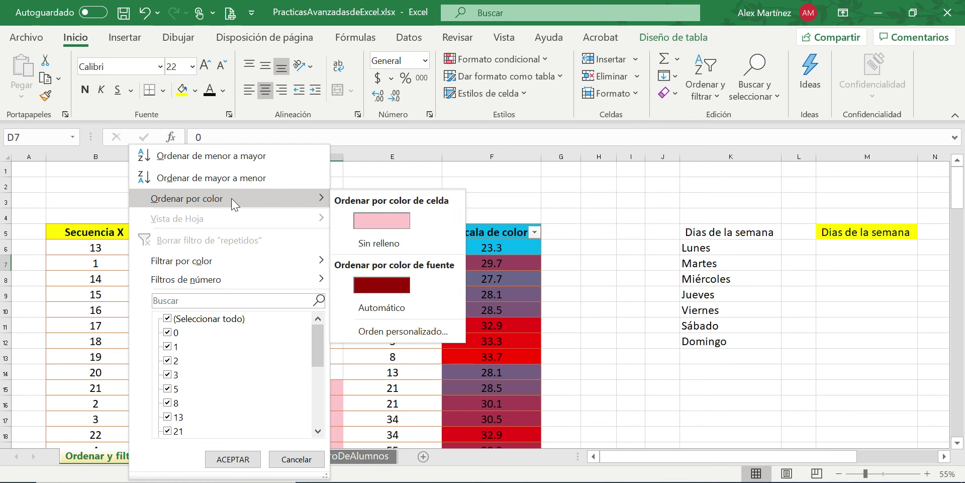
pyautogui.click(374, 220)
pyautogui.moveTo(300, 252); pyautogui.dragTo(293, 388)
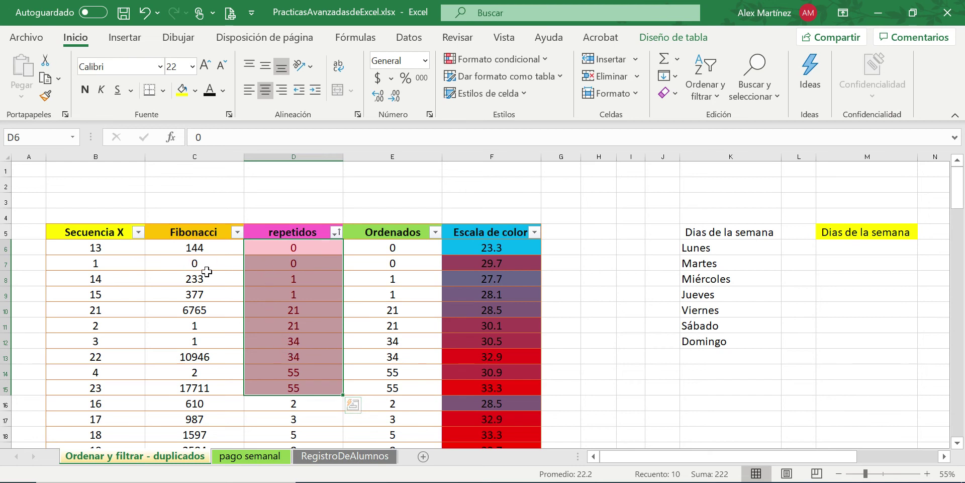
# Step: Sort the table by Secuencia X and then by Fibonacci, each from smallest to largest
pyautogui.click(137, 233)
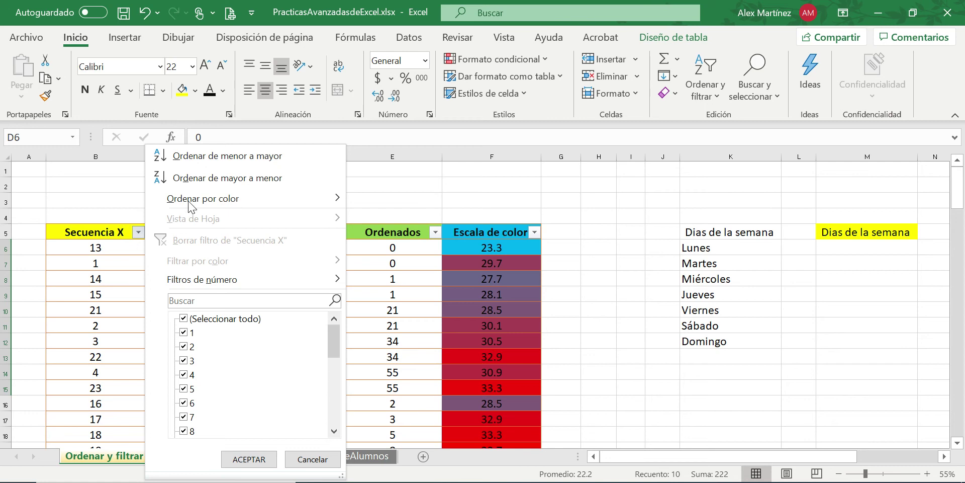
pyautogui.click(207, 158)
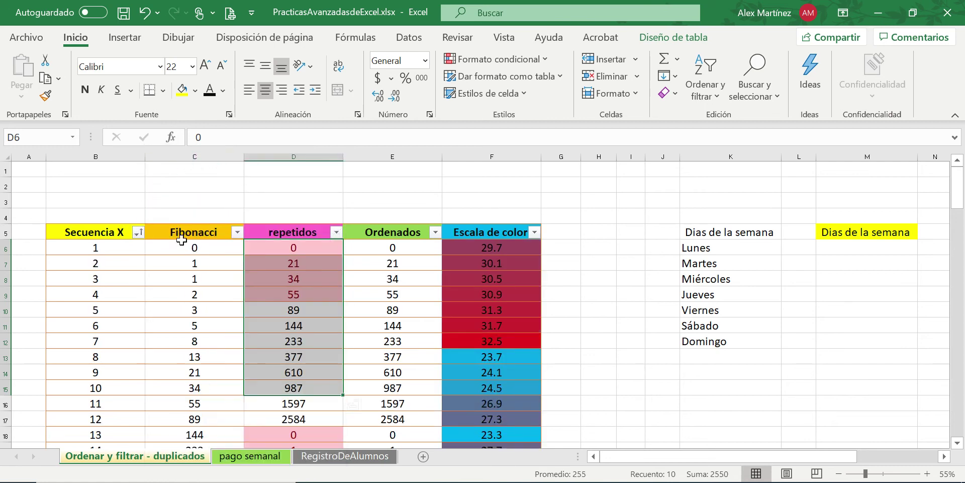
pyautogui.click(236, 232)
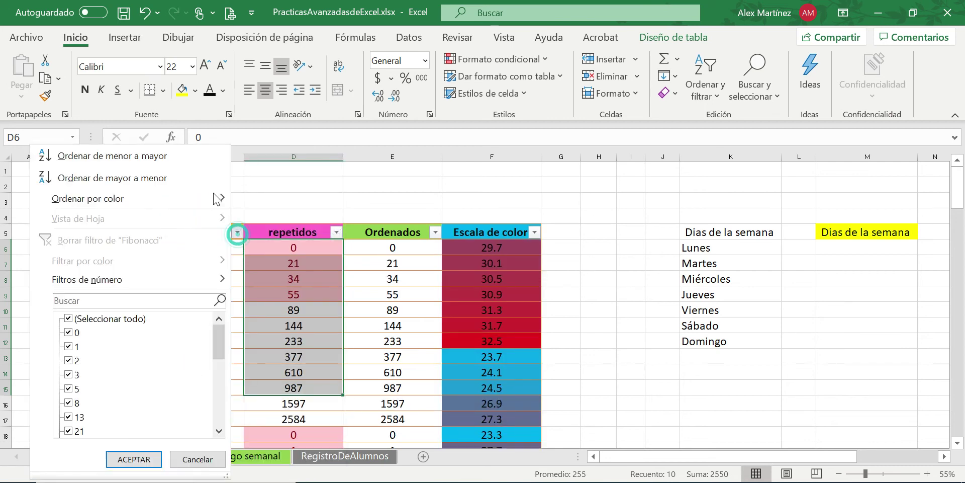
pyautogui.click(177, 154)
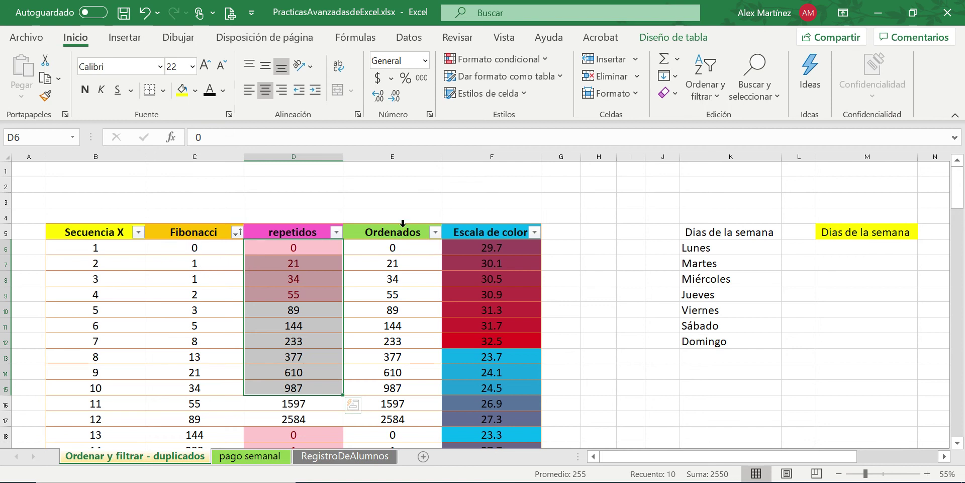
# Step: Clear the table's current sort state and sort it by Secuencia X from largest to smallest
pyautogui.click(705, 81)
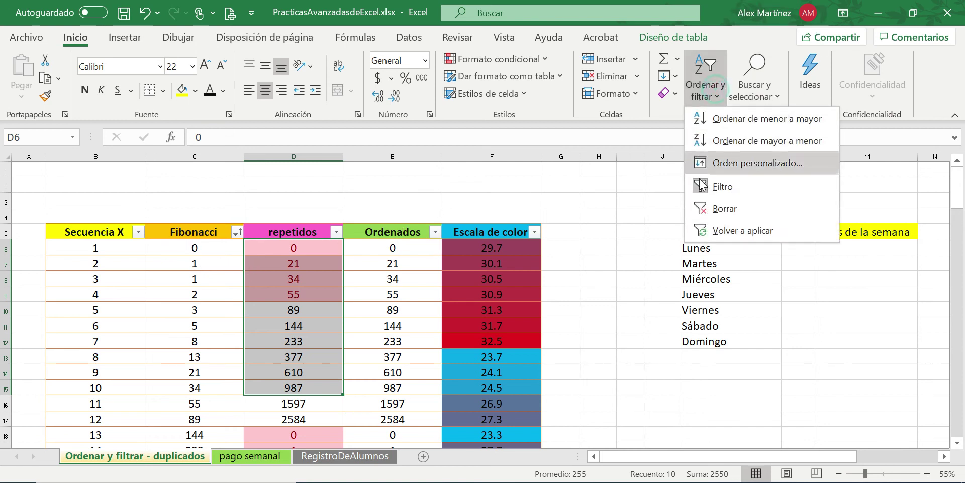
pyautogui.click(738, 207)
pyautogui.click(148, 324)
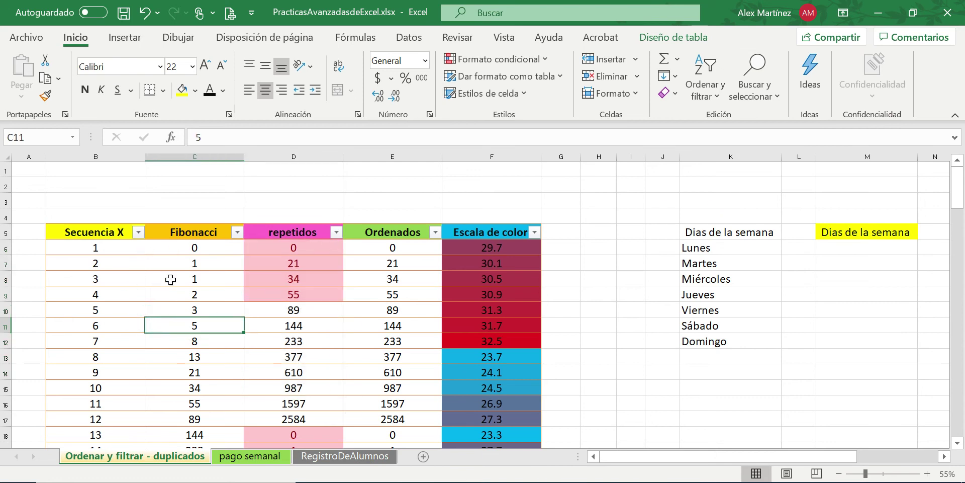
pyautogui.click(138, 232)
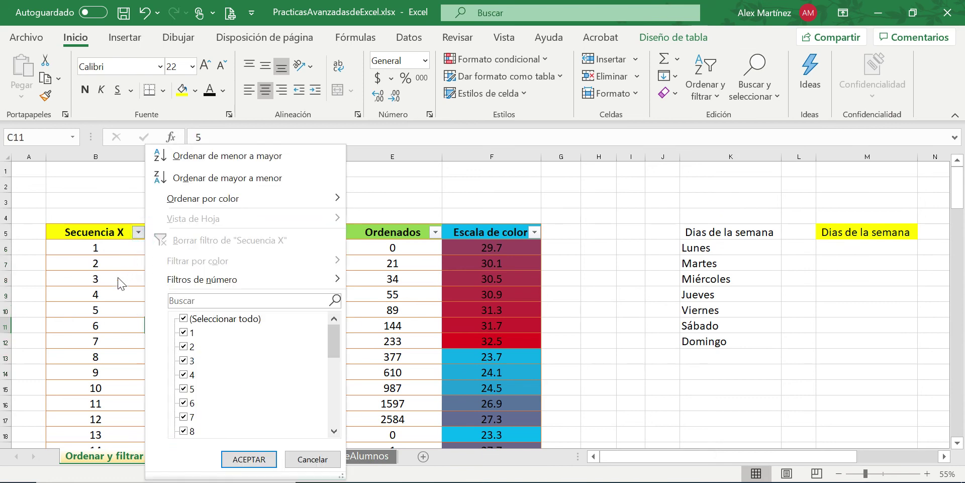
pyautogui.click(224, 180)
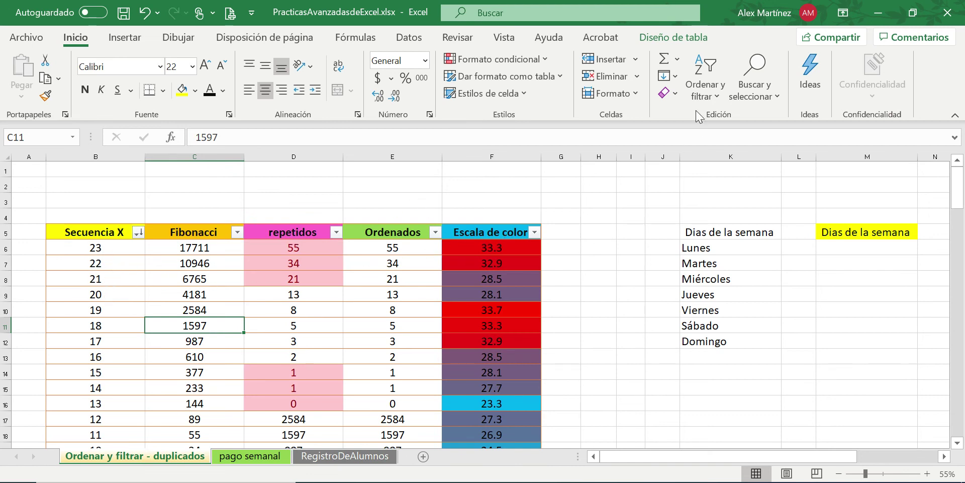
# Step: Clear the table's current sort state and sort it by Escala de color from smallest to largest
pyautogui.click(705, 91)
pyautogui.click(714, 207)
pyautogui.click(346, 306)
pyautogui.click(534, 233)
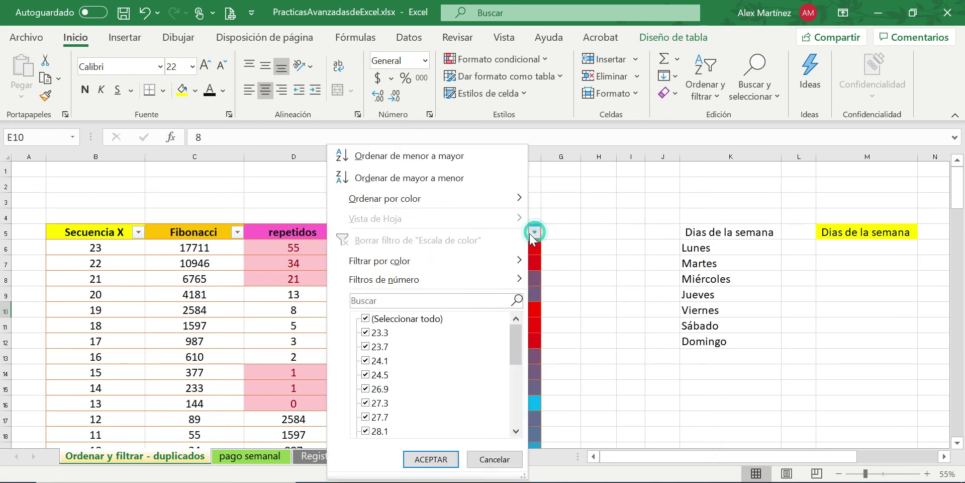
pyautogui.click(396, 157)
pyautogui.click(445, 325)
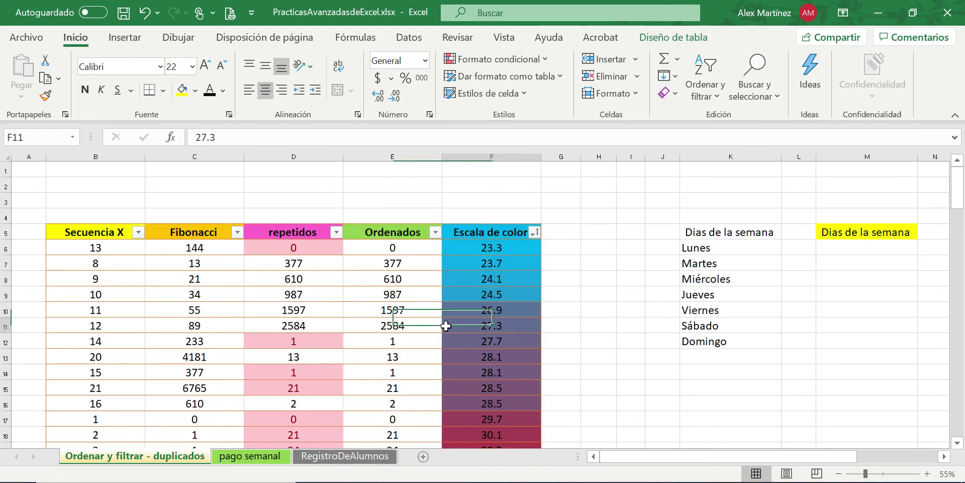
# Step: Sort the table by Escala de color from largest to smallest
pyautogui.click(536, 233)
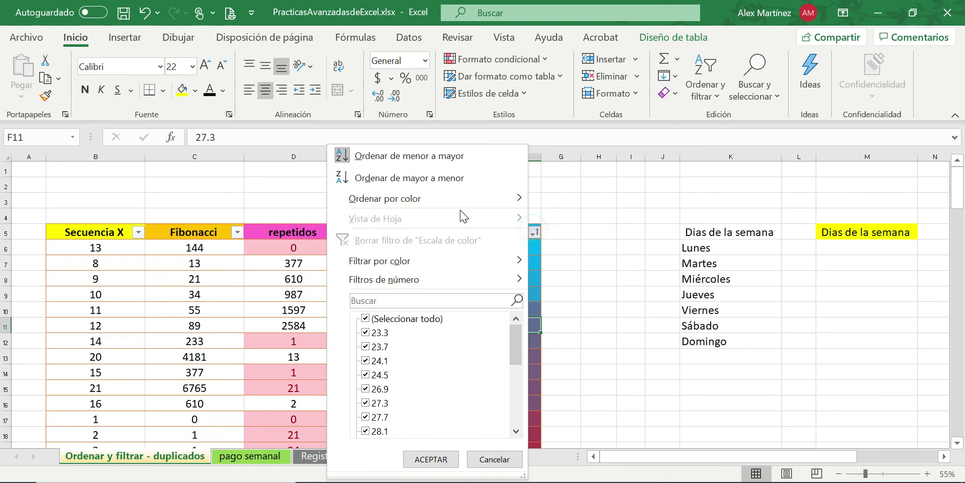
pyautogui.click(432, 177)
pyautogui.click(308, 326)
pyautogui.moveTo(123, 254); pyautogui.dragTo(448, 339)
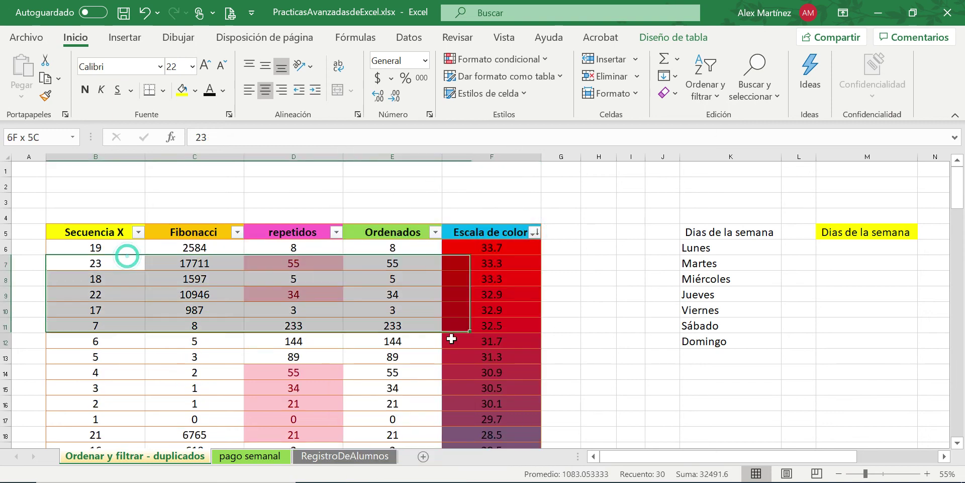
pyautogui.click(392, 341)
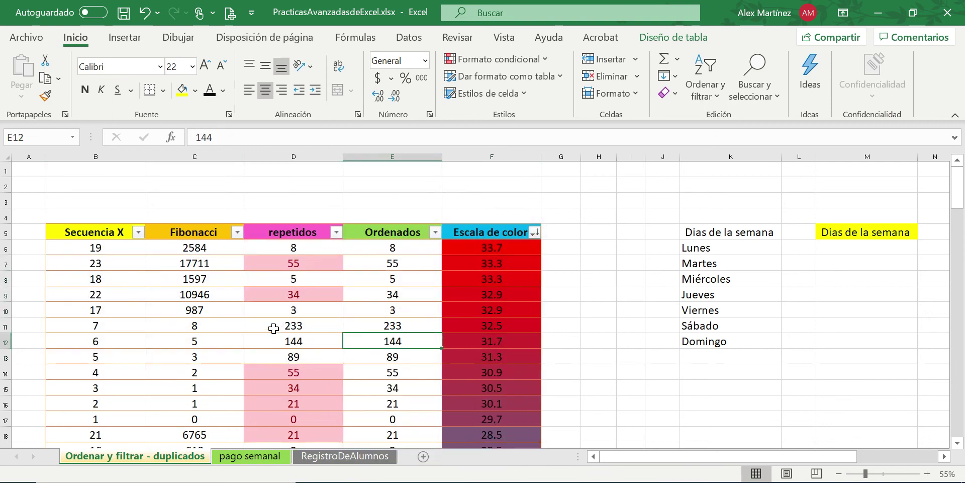
pyautogui.moveTo(93, 235); pyautogui.dragTo(392, 372)
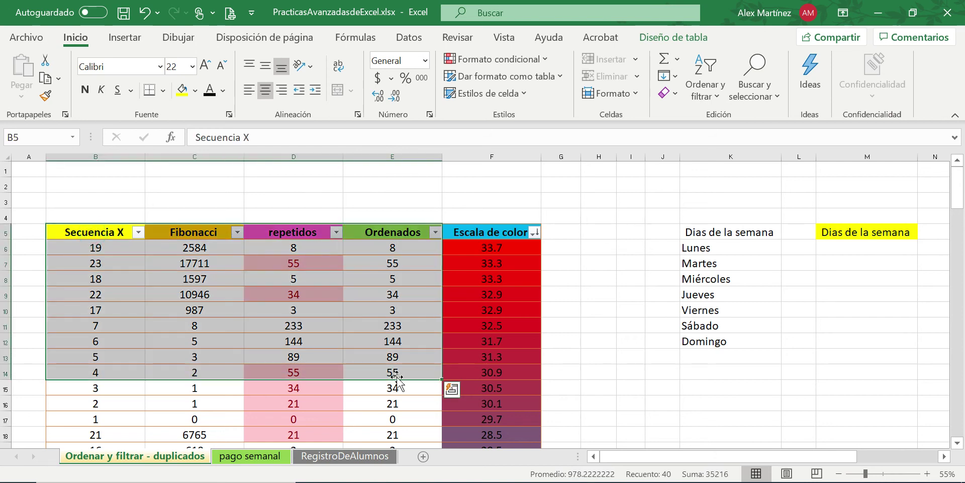
pyautogui.click(392, 372)
pyautogui.moveTo(97, 234); pyautogui.dragTo(493, 241)
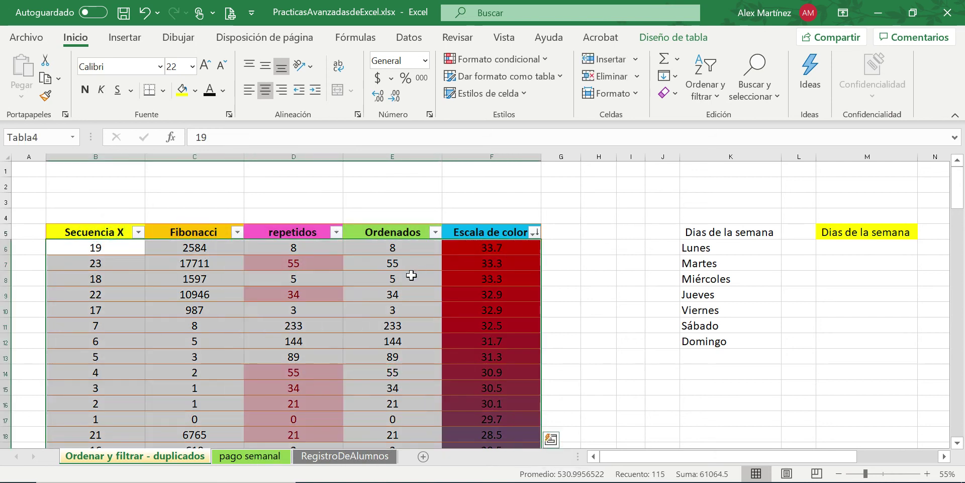
pyautogui.click(411, 276)
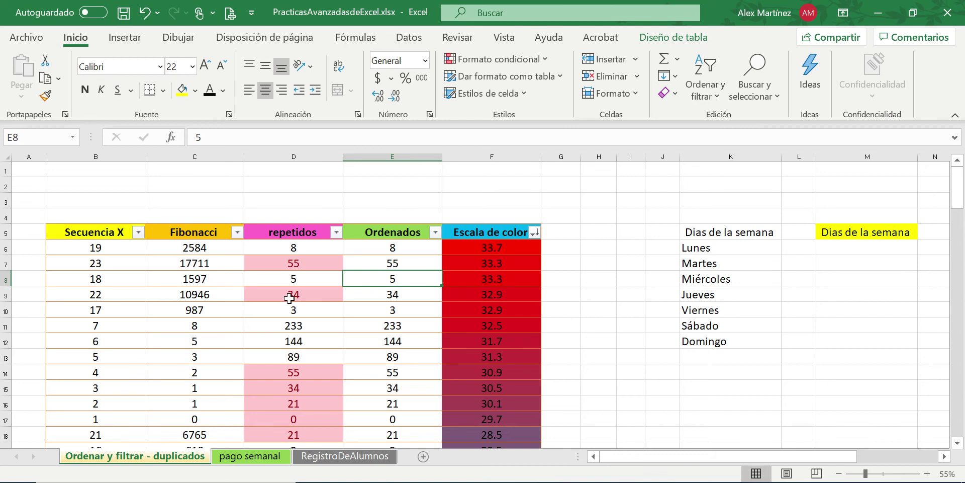
# Step: Examine the list of weekdays in column K and the drop-down options of cell M6 beside it
pyautogui.moveTo(712, 251); pyautogui.dragTo(704, 342)
pyautogui.click(704, 342)
pyautogui.moveTo(792, 456); pyautogui.dragTo(831, 460)
pyautogui.click(594, 248)
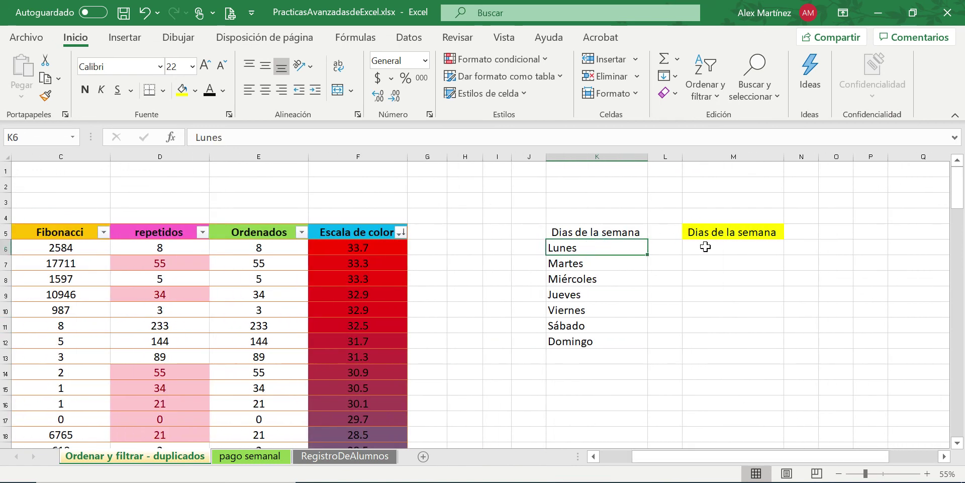
pyautogui.click(697, 249)
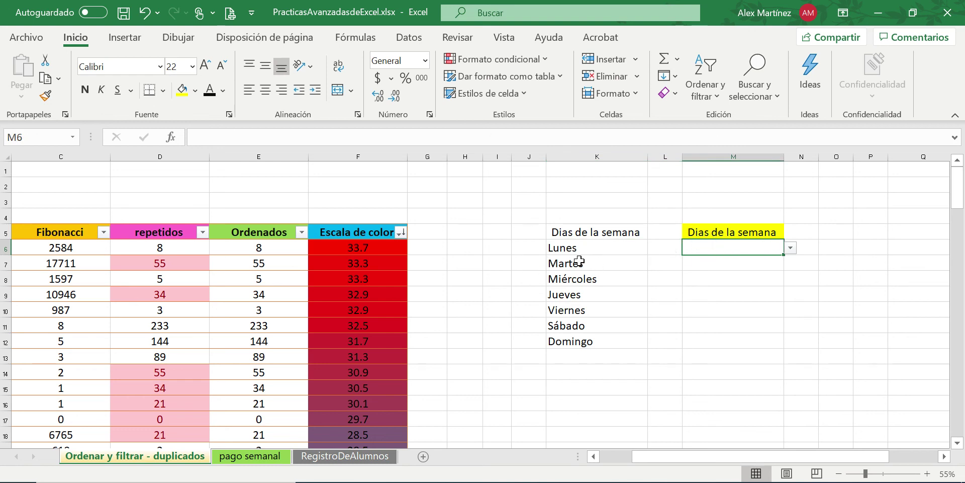
pyautogui.click(693, 255)
pyautogui.click(790, 248)
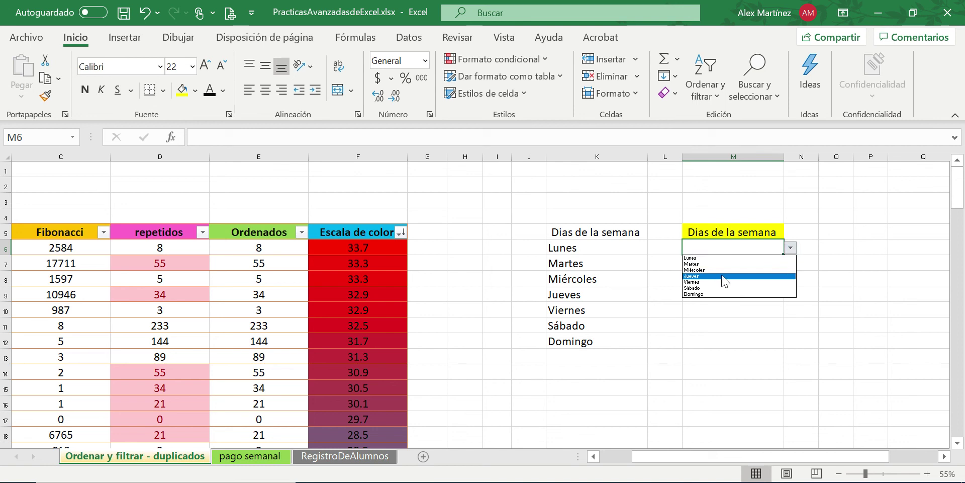
pyautogui.click(646, 303)
# Step: Choose Domingo from the weekday drop-down in cell M6
pyautogui.keyDown('ctrl'); pyautogui.scroll(4, 767, 286); pyautogui.keyUp('ctrl')
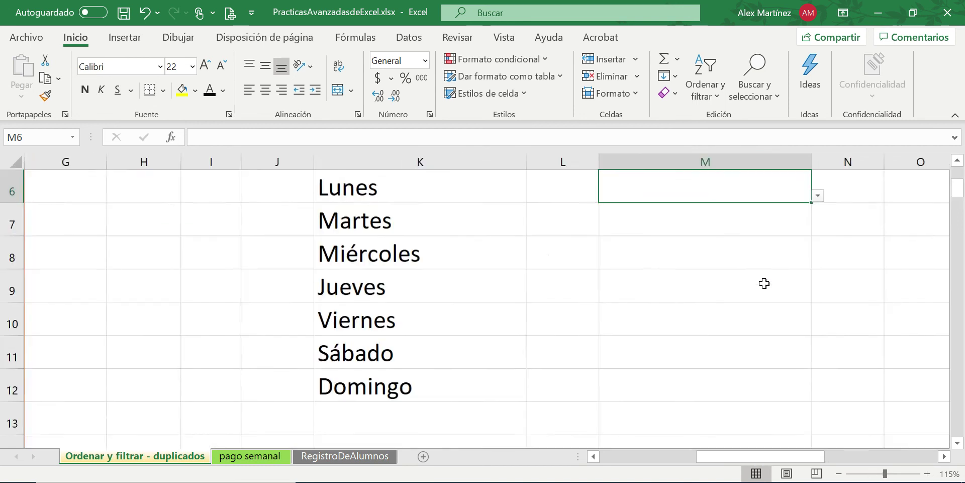
pyautogui.keyDown('ctrl'); pyautogui.scroll(1, 764, 283); pyautogui.keyUp('ctrl')
pyautogui.keyDown('ctrl'); pyautogui.scroll(-1, 733, 289); pyautogui.keyUp('ctrl')
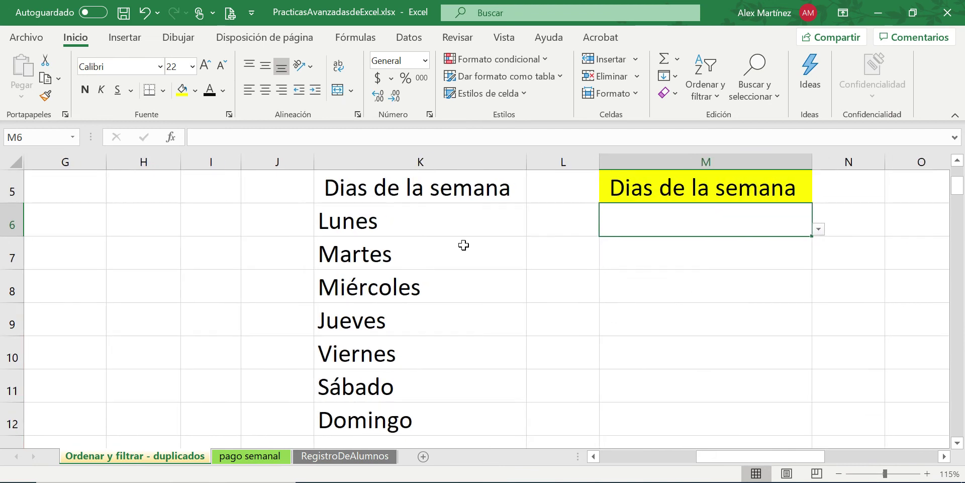
pyautogui.click(819, 230)
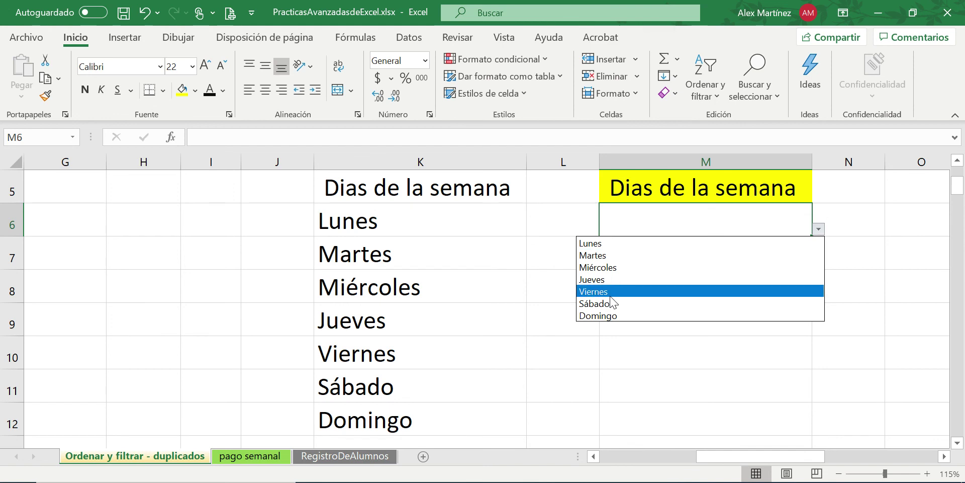
pyautogui.click(618, 316)
pyautogui.click(589, 221)
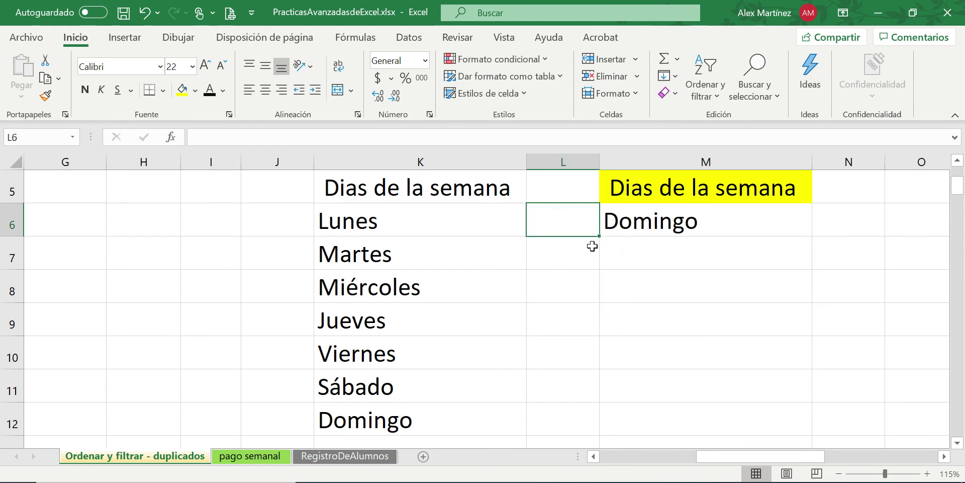
# Step: Fill the blank cell L6 across into M6 to clear its day and its drop-down list
pyautogui.moveTo(600, 238); pyautogui.dragTo(704, 227)
pyautogui.click(647, 273)
pyautogui.click(709, 218)
pyautogui.click(695, 295)
pyautogui.click(711, 224)
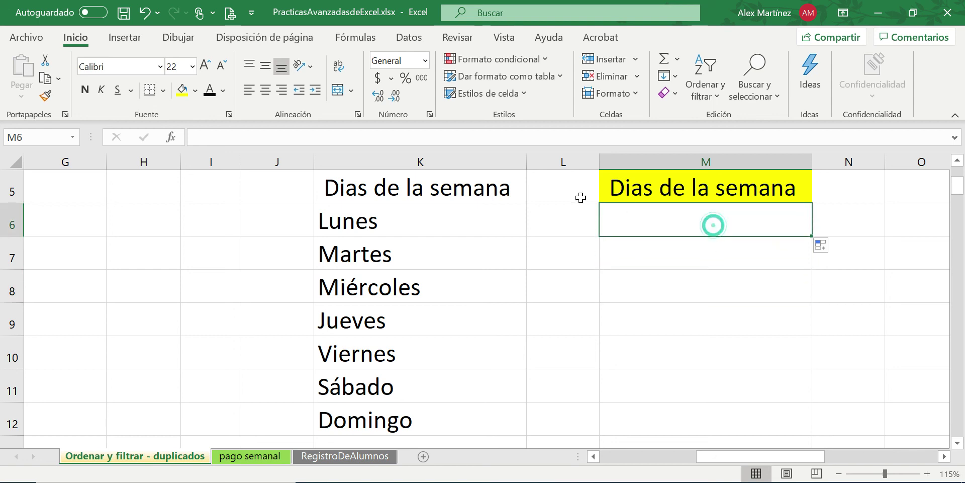
pyautogui.click(660, 201)
pyautogui.click(652, 214)
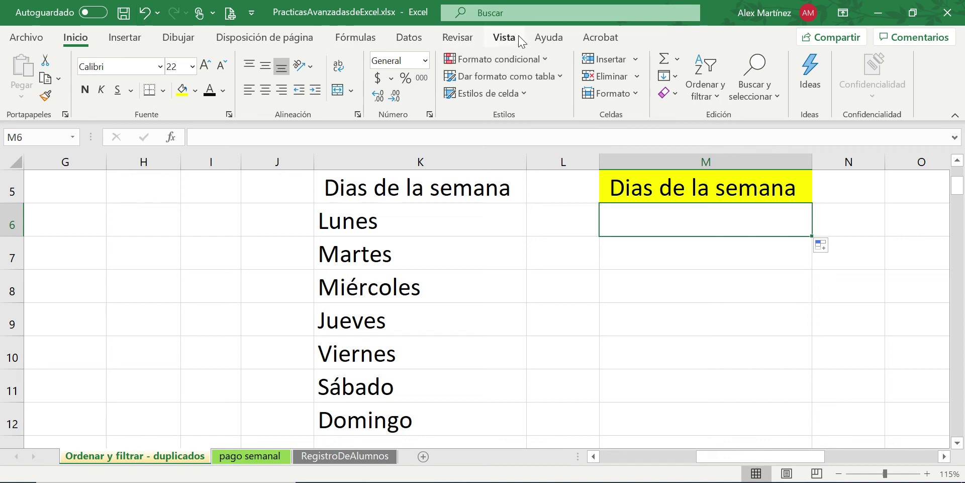
# Step: Review the data validation commands among the data tools in a narrowed window, and maximize the window again
pyautogui.click(457, 37)
pyautogui.click(407, 38)
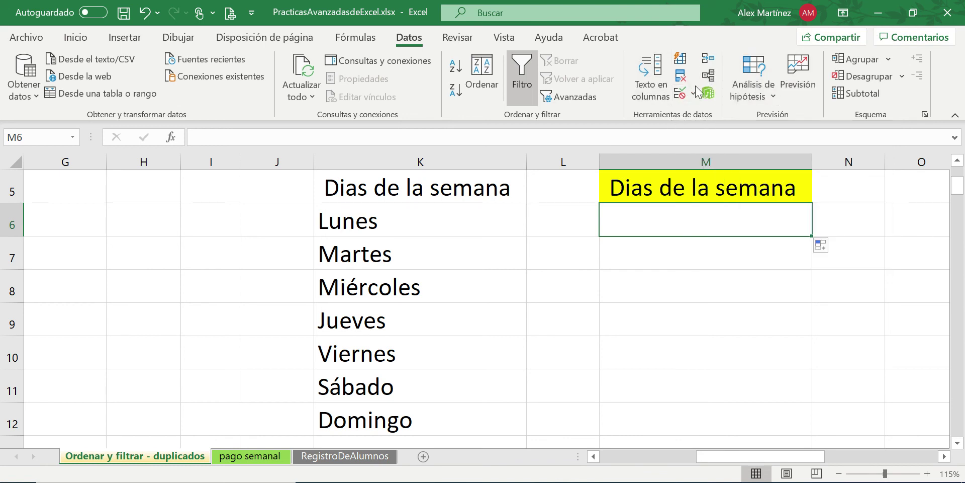
pyautogui.click(913, 13)
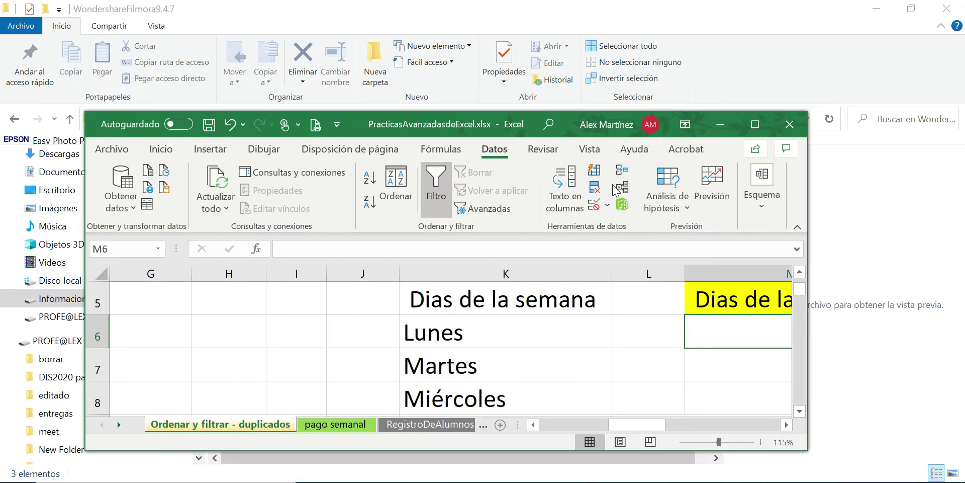
pyautogui.moveTo(810, 209); pyautogui.dragTo(499, 206)
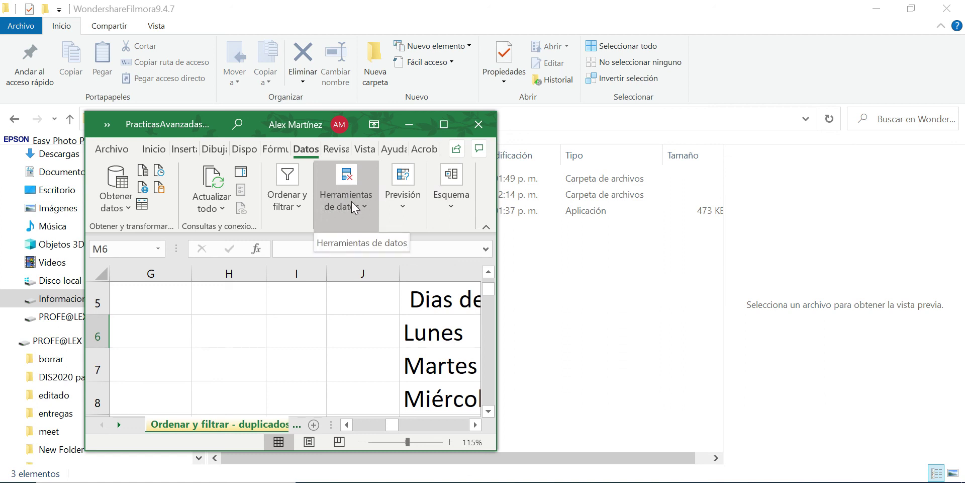
pyautogui.click(332, 202)
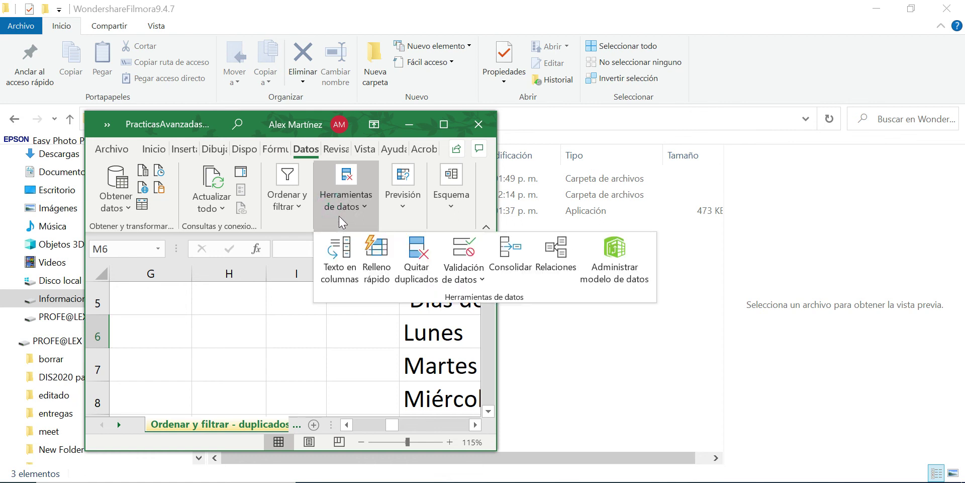
pyautogui.click(485, 281)
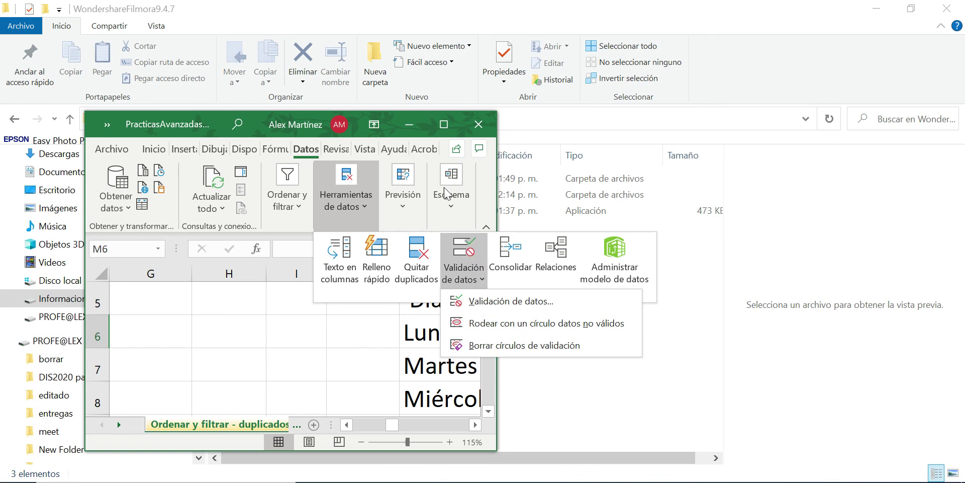
pyautogui.click(441, 124)
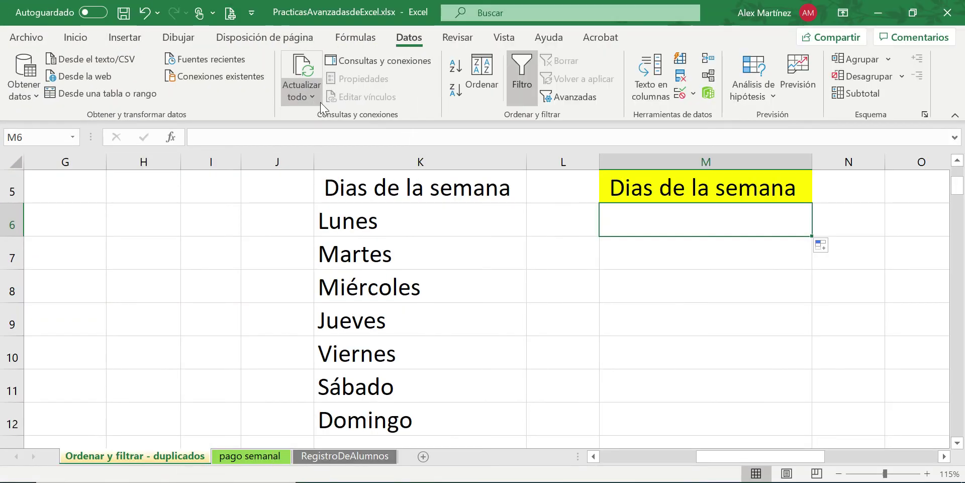
pyautogui.click(697, 96)
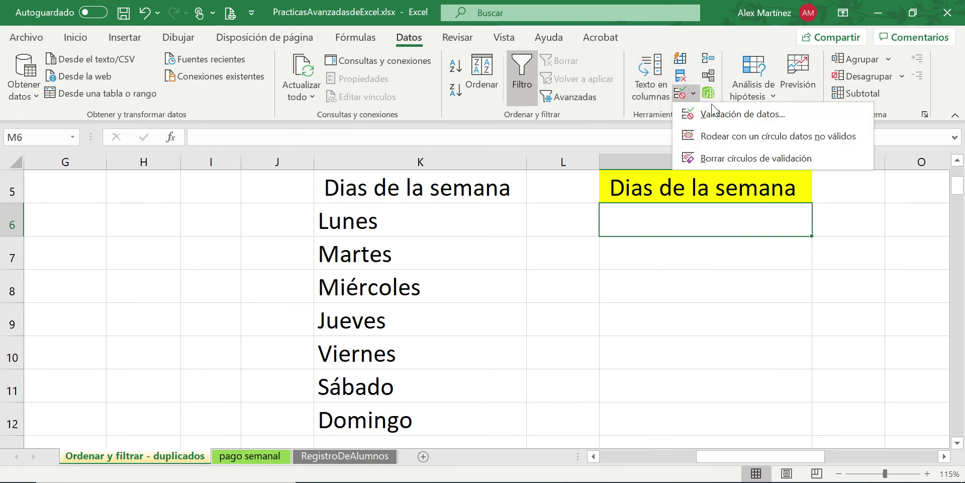
pyautogui.click(730, 113)
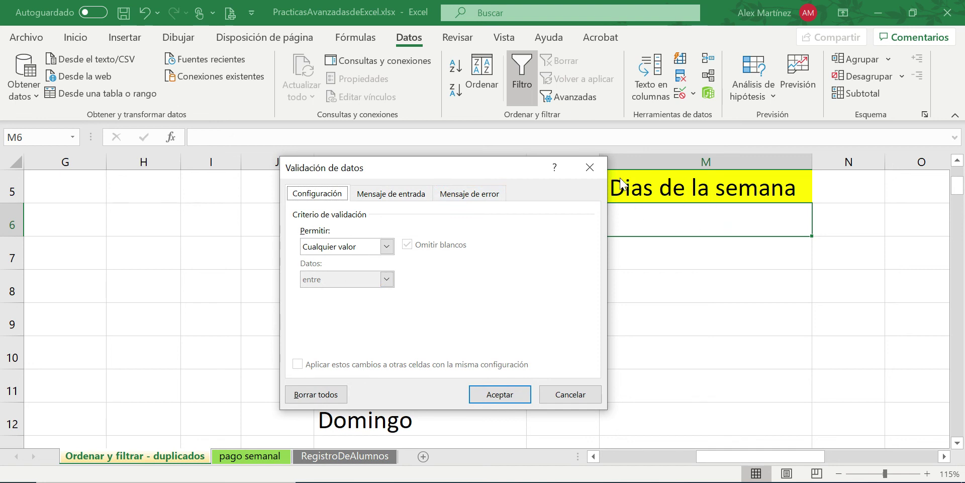
pyautogui.click(593, 162)
pyautogui.click(694, 219)
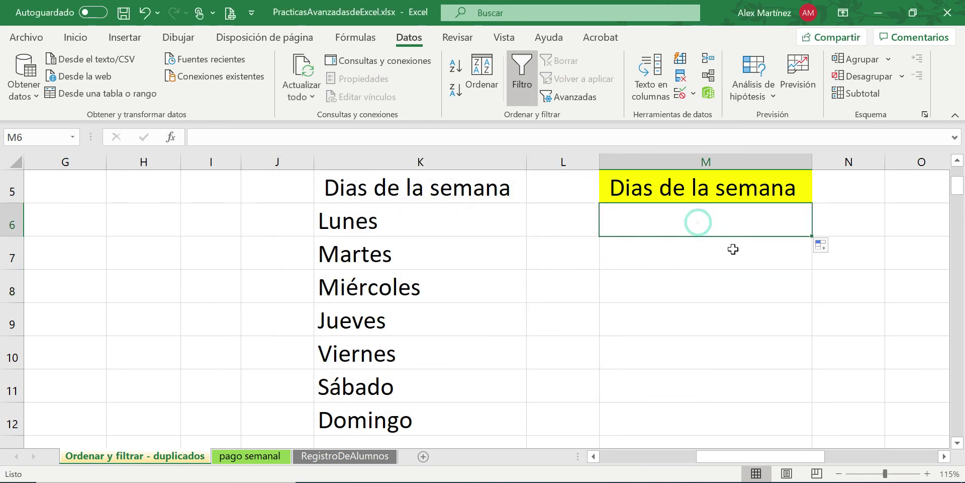
# Step: Create a data validation rule for cell M6 that allows a Lista
pyautogui.click(694, 93)
pyautogui.click(729, 113)
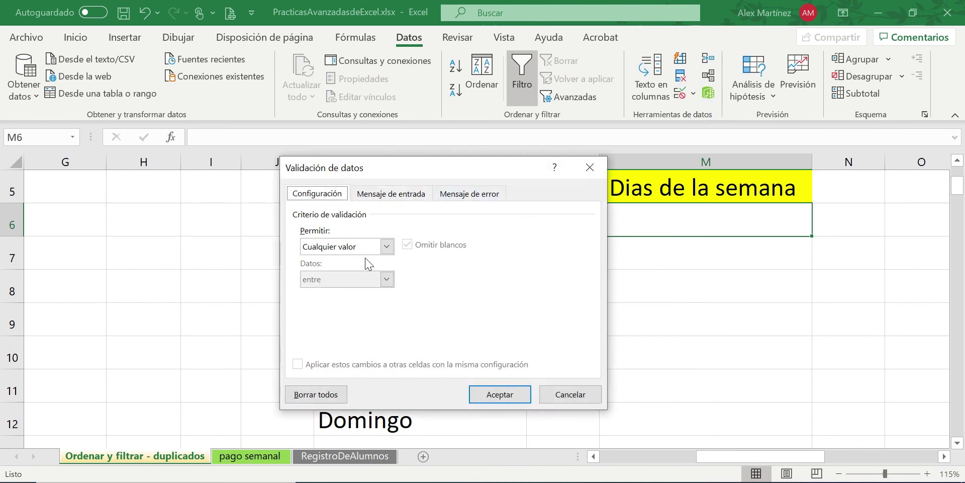
pyautogui.click(354, 247)
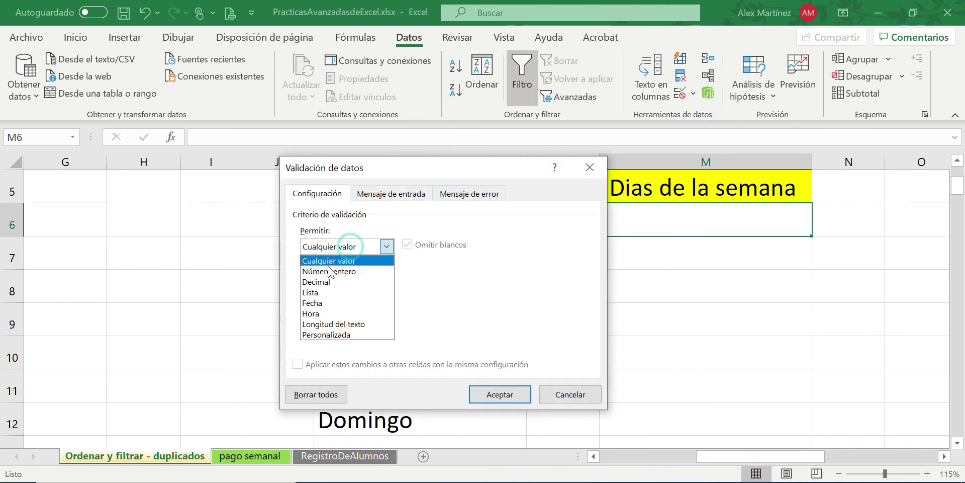
pyautogui.click(317, 292)
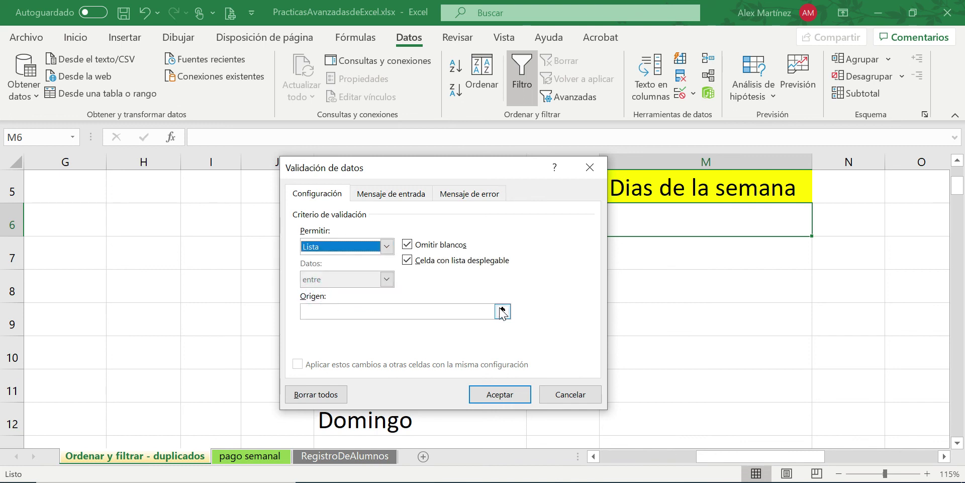
# Step: Use the weekdays in K6:K12 as the source of the validation list and apply the rule
pyautogui.click(502, 310)
pyautogui.moveTo(357, 218); pyautogui.dragTo(357, 372)
pyautogui.moveTo(359, 417); pyautogui.dragTo(366, 400)
pyautogui.click(371, 222)
pyautogui.moveTo(370, 222); pyautogui.dragTo(370, 414)
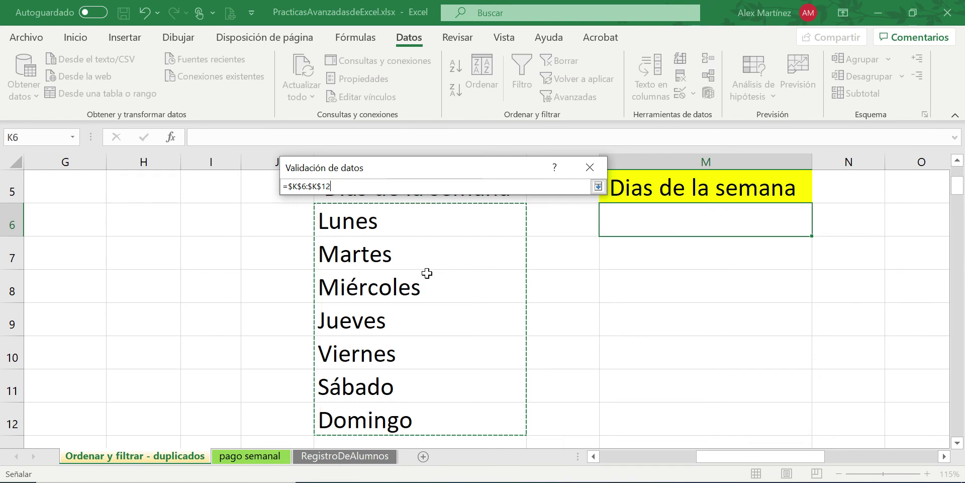
pyautogui.press('Return')
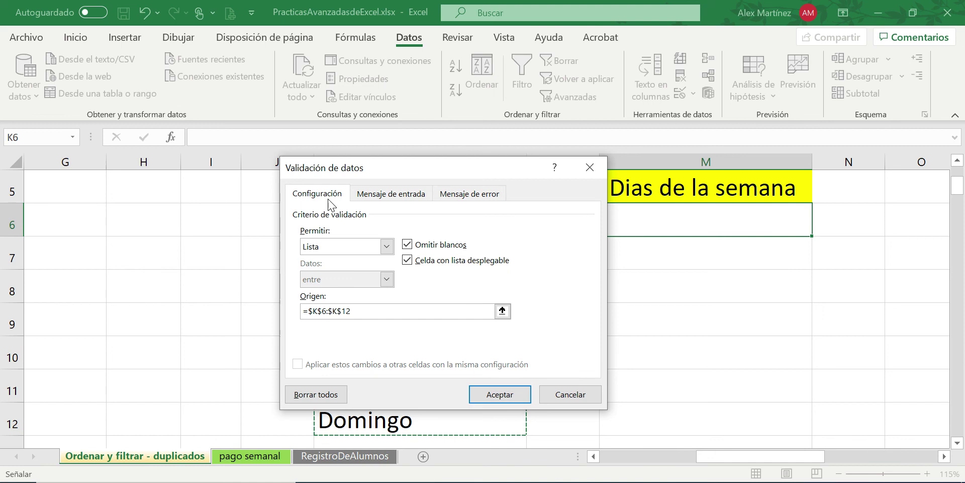
pyautogui.click(503, 395)
# Step: Test the weekday drop-down list in M6 by choosing Jueves, Martes and Jueves again, and finish with Sábado
pyautogui.click(704, 342)
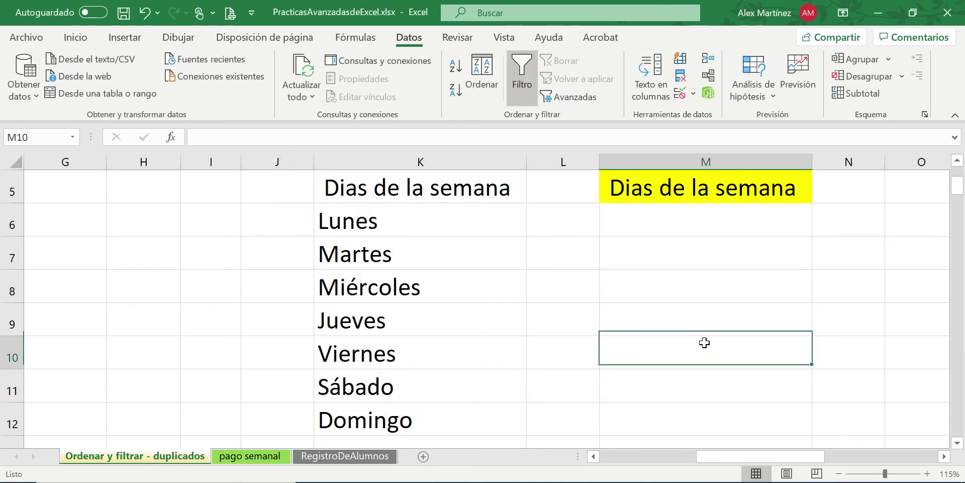
pyautogui.click(712, 212)
pyautogui.click(818, 231)
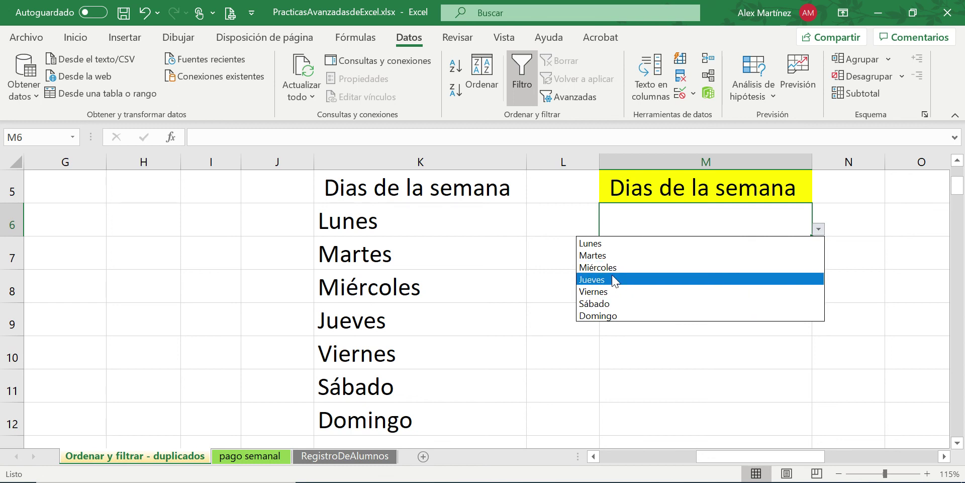
pyautogui.click(614, 280)
pyautogui.click(820, 230)
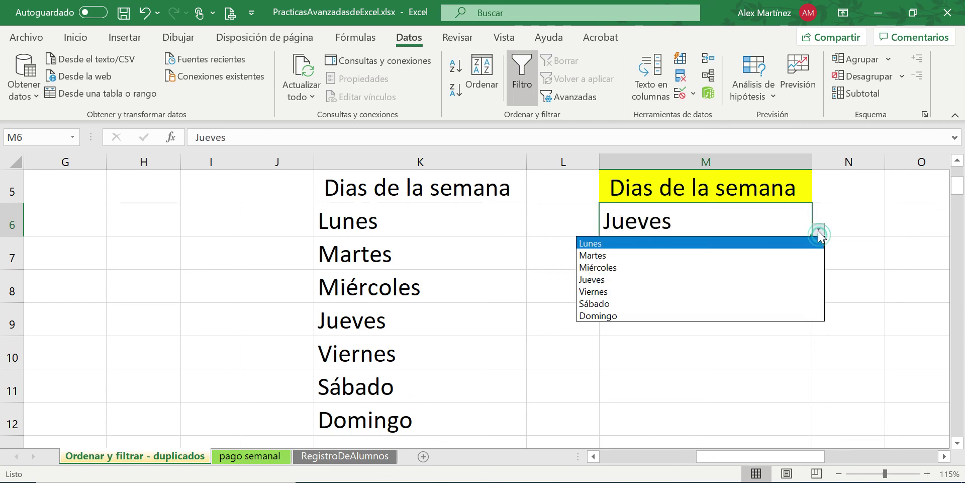
pyautogui.click(724, 255)
pyautogui.click(820, 229)
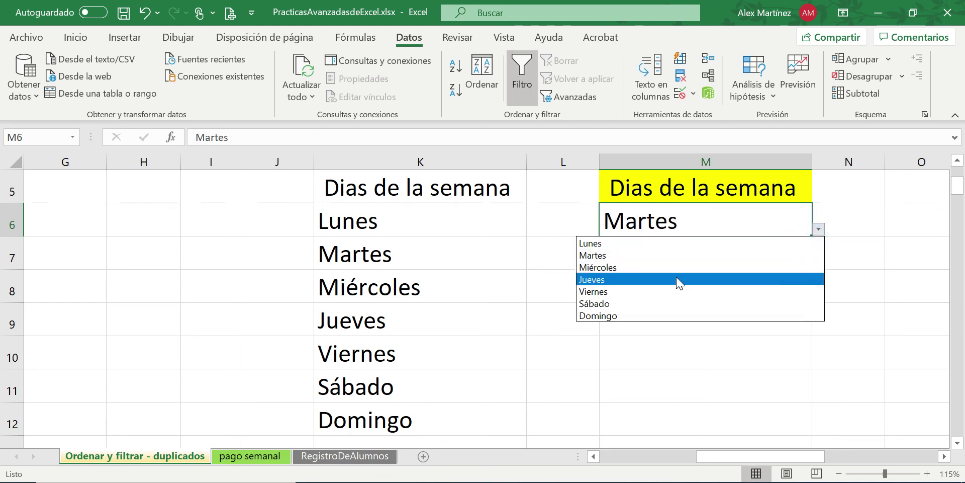
pyautogui.click(676, 280)
pyautogui.click(820, 230)
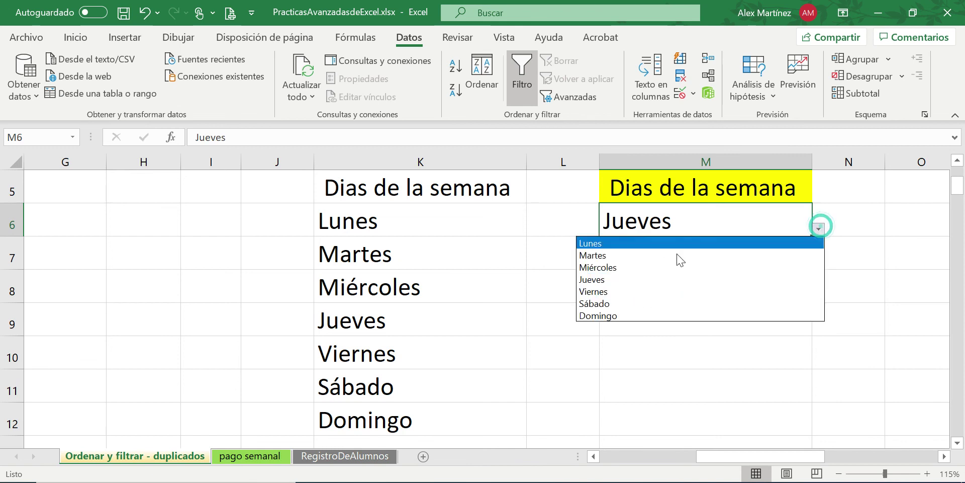
pyautogui.click(634, 304)
# Step: Review the table's columns from Secuencia X to Escala de color and the available data validation commands
pyautogui.moveTo(704, 457); pyautogui.dragTo(618, 455)
pyautogui.scroll(-4, 493, 324)
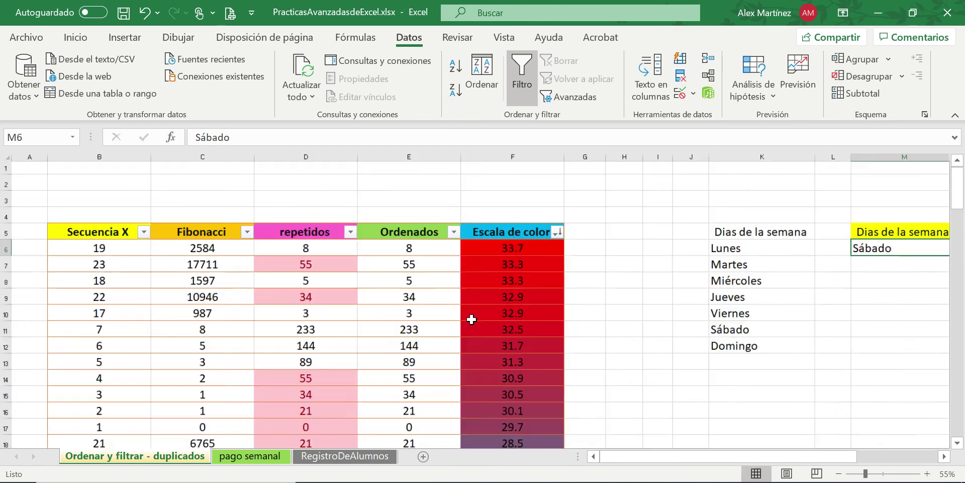
pyautogui.moveTo(95, 222); pyautogui.dragTo(302, 223)
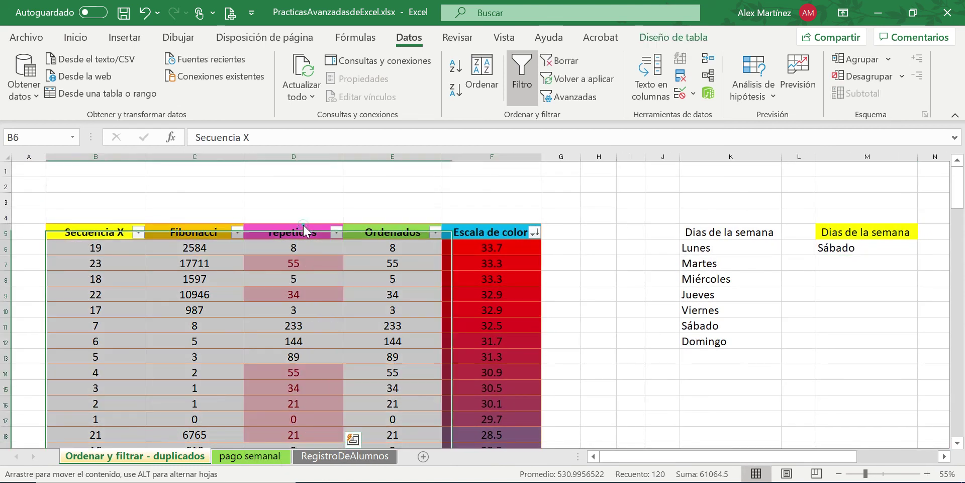
pyautogui.click(292, 228)
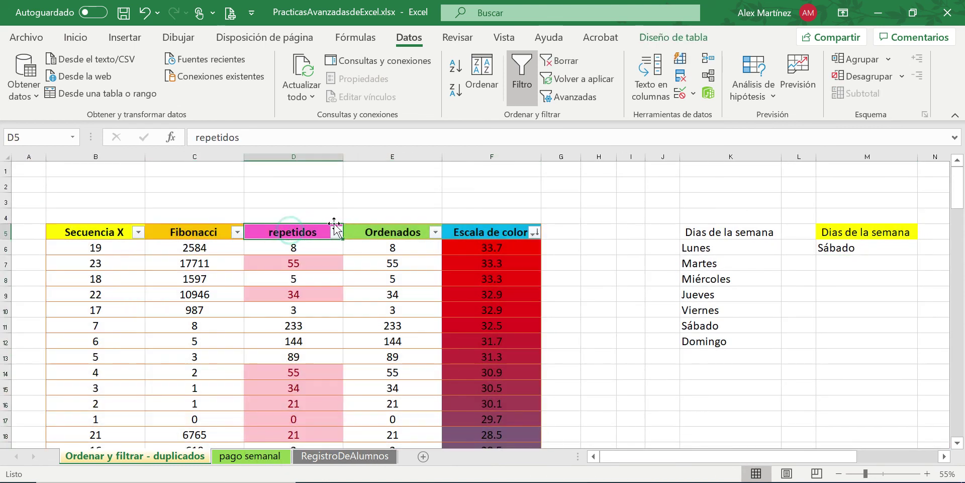
pyautogui.click(416, 233)
pyautogui.scroll(-1, 207, 204)
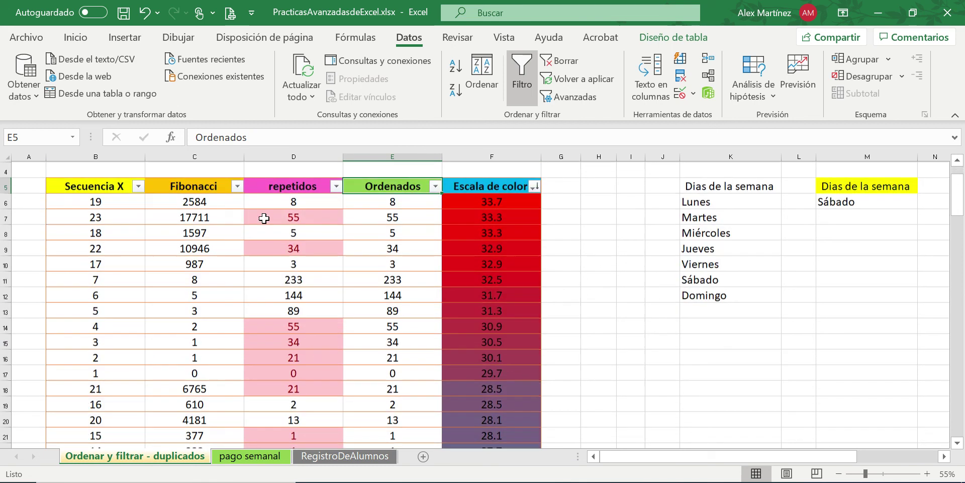
pyautogui.click(497, 184)
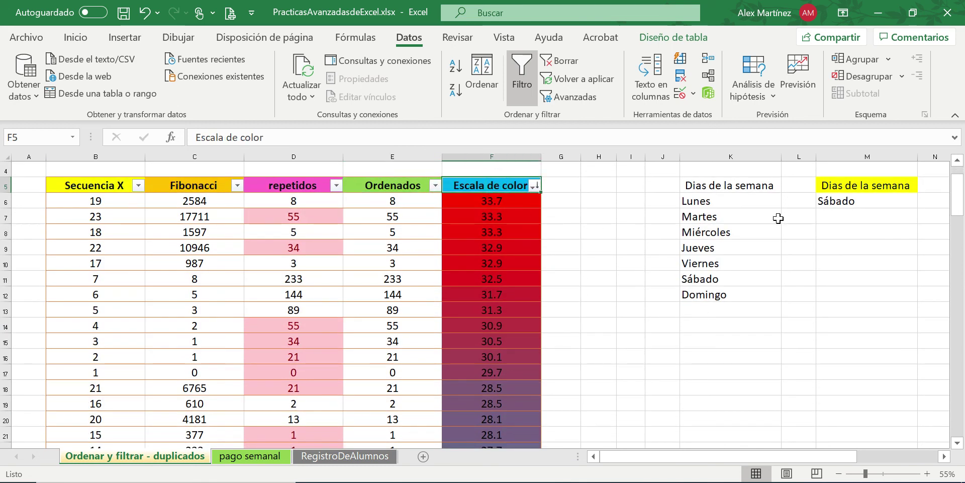
pyautogui.click(692, 93)
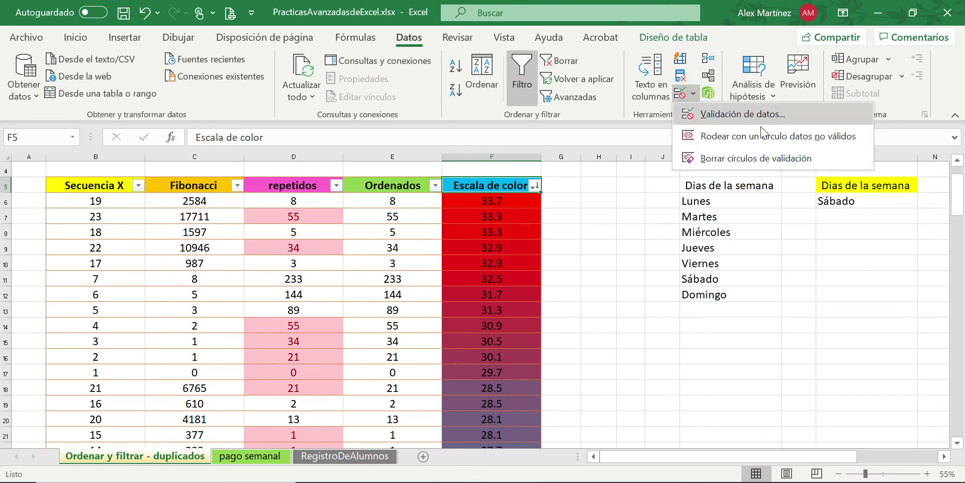
pyautogui.click(764, 132)
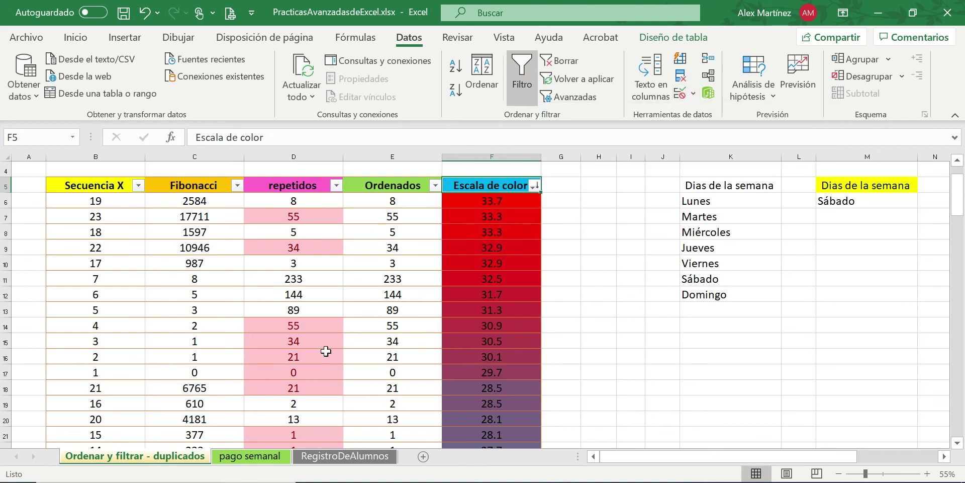
pyautogui.moveTo(98, 204); pyautogui.dragTo(475, 381)
pyautogui.click(431, 383)
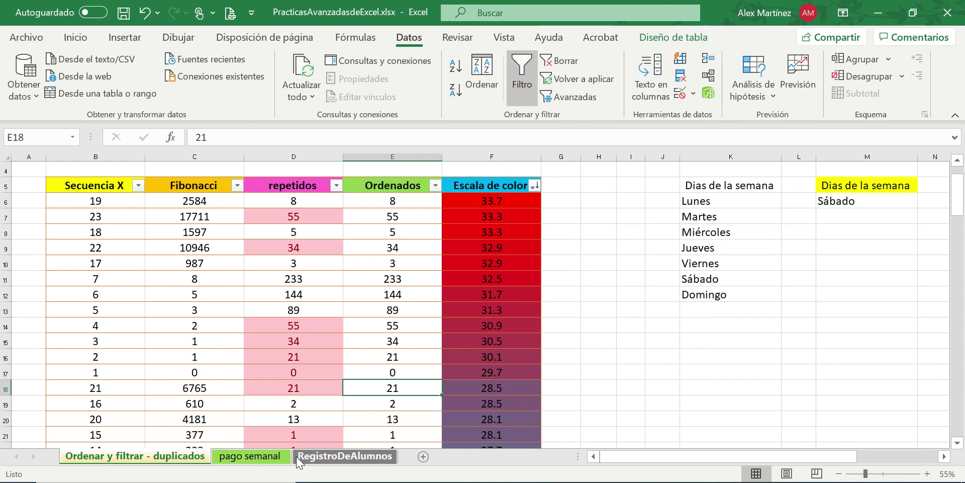
# Step: Examine the employee fields, daily hours and weekly salary calculation on the pago semanal sheet
pyautogui.click(260, 462)
pyautogui.click(326, 322)
pyautogui.scroll(1, 325, 323)
pyautogui.scroll(1, 325, 322)
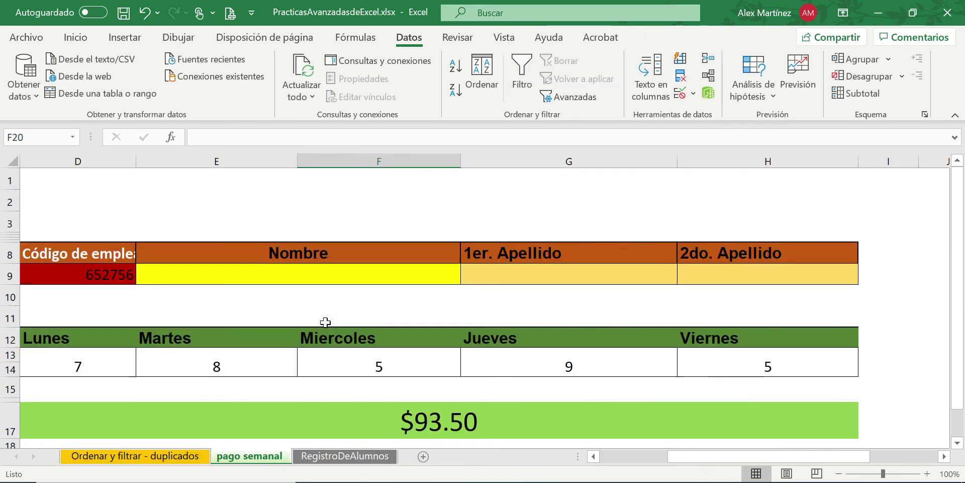
pyautogui.scroll(-2, 326, 322)
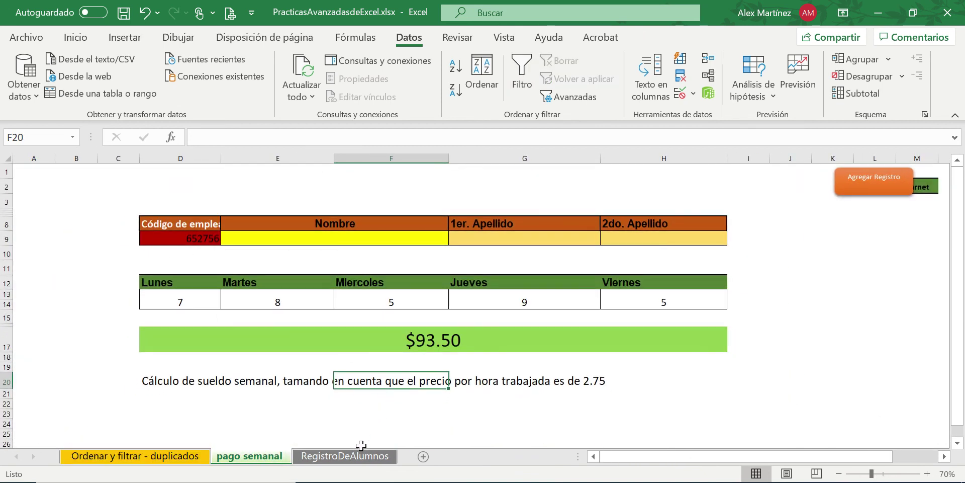
# Step: Examine the employee records on the RegistroDeAlumnos sheet, going to the last record and back to the header row
pyautogui.click(345, 455)
pyautogui.click(88, 294)
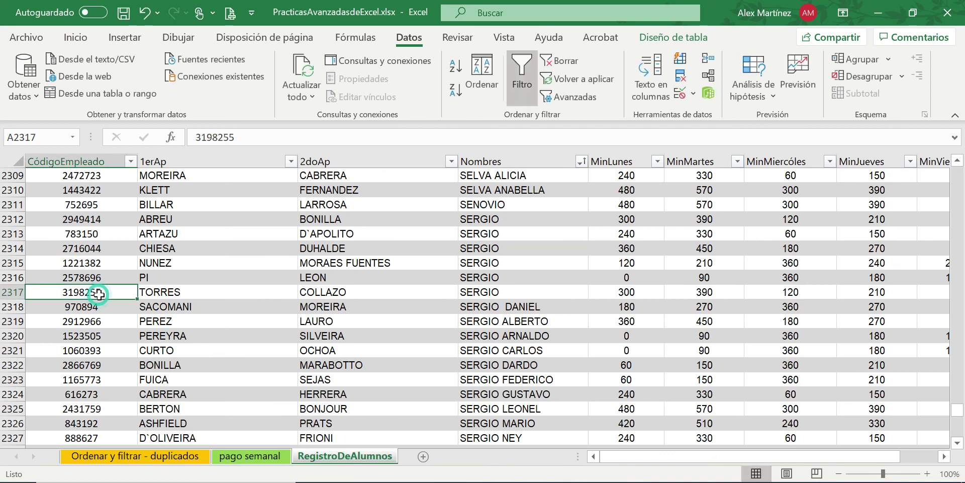
pyautogui.scroll(-3, 91, 295)
pyautogui.hotkey('ctrl', 'Down')
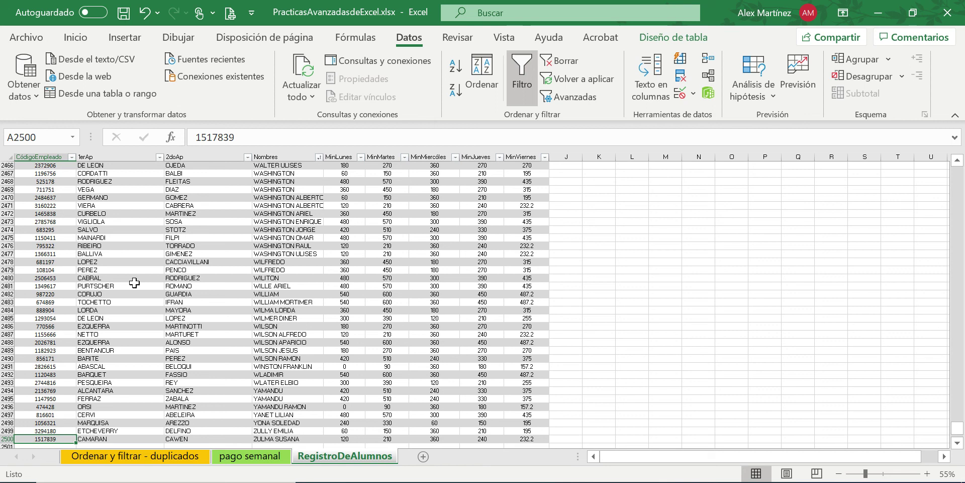
pyautogui.hotkey('ctrl', 'Up')
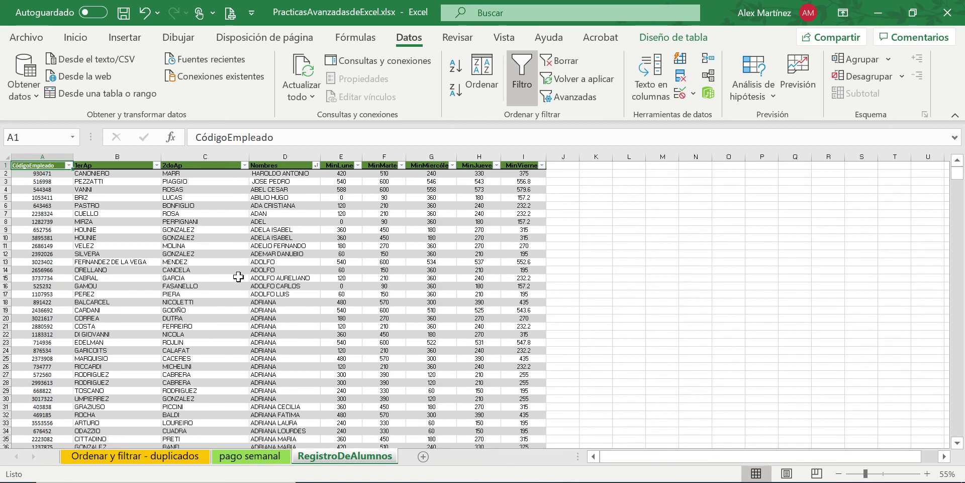
# Step: Return to the pago semanal sheet and select the empty Nombre cell E9
pyautogui.click(249, 456)
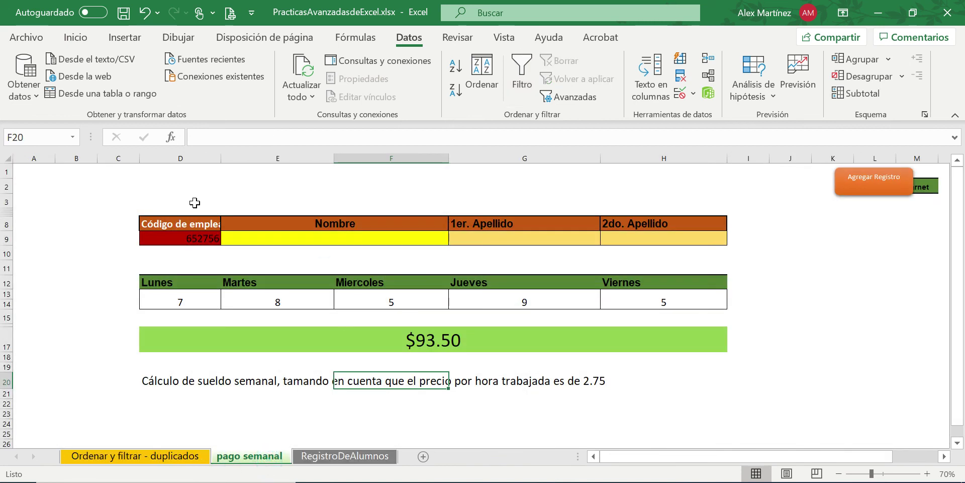
pyautogui.click(280, 240)
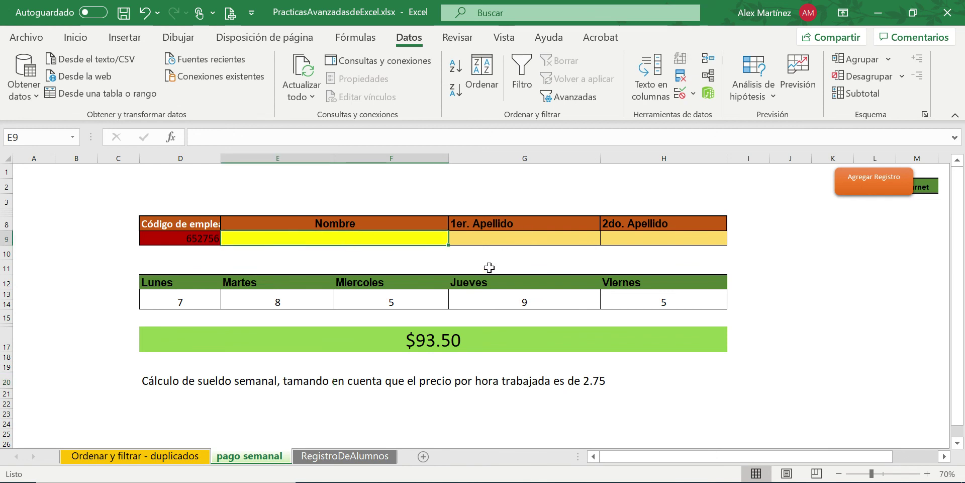